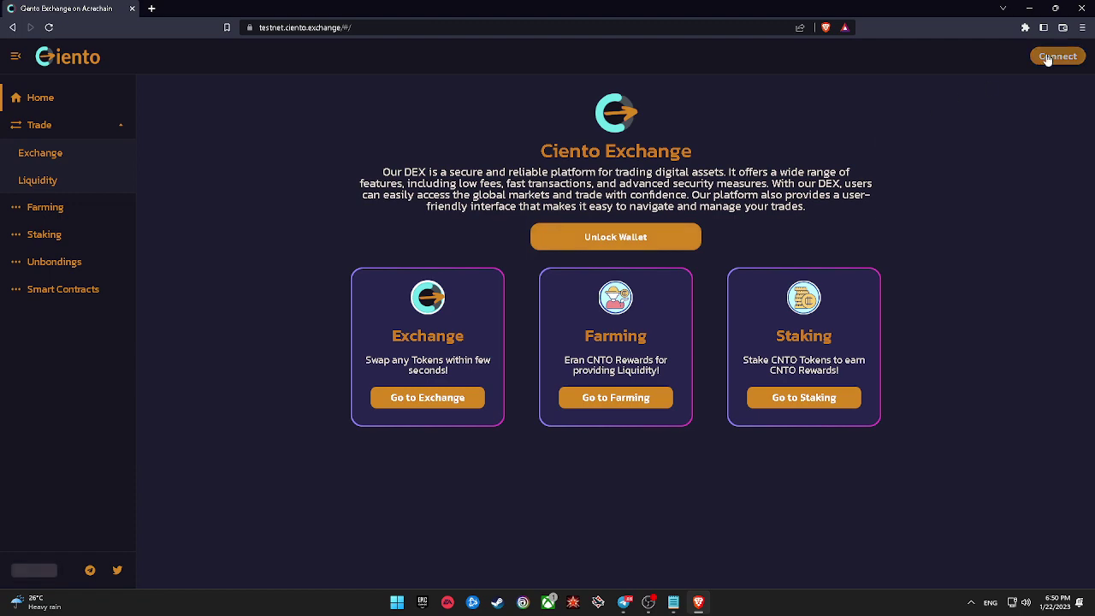
Connect the MetaMask wallet to the exchange site, unlocking it with the wallet password and approving Account 2.
click(1059, 56)
click(498, 225)
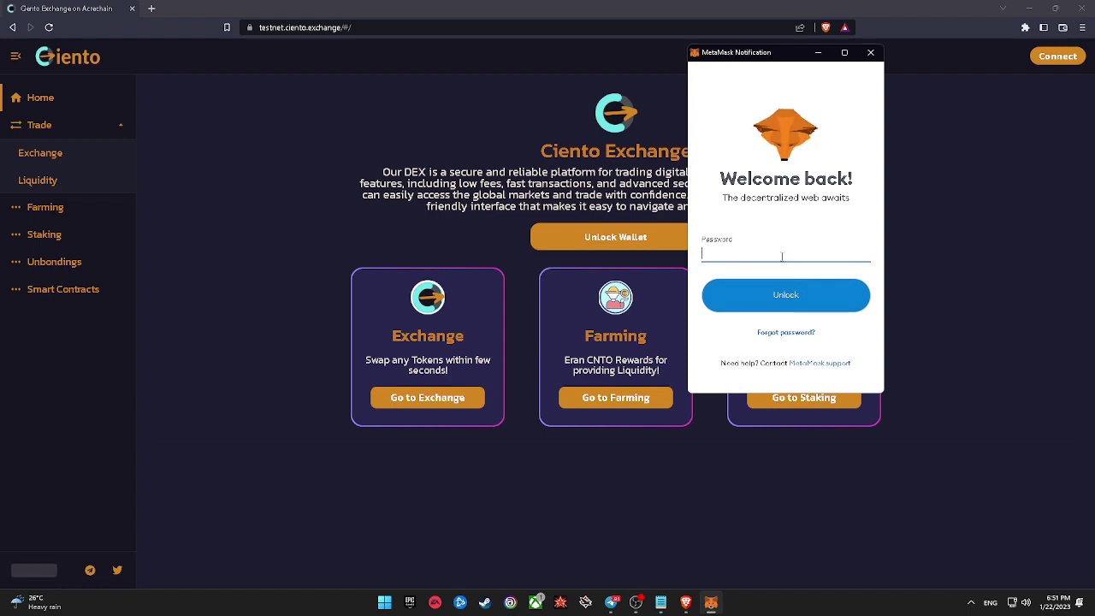
click(781, 255)
key(Return)
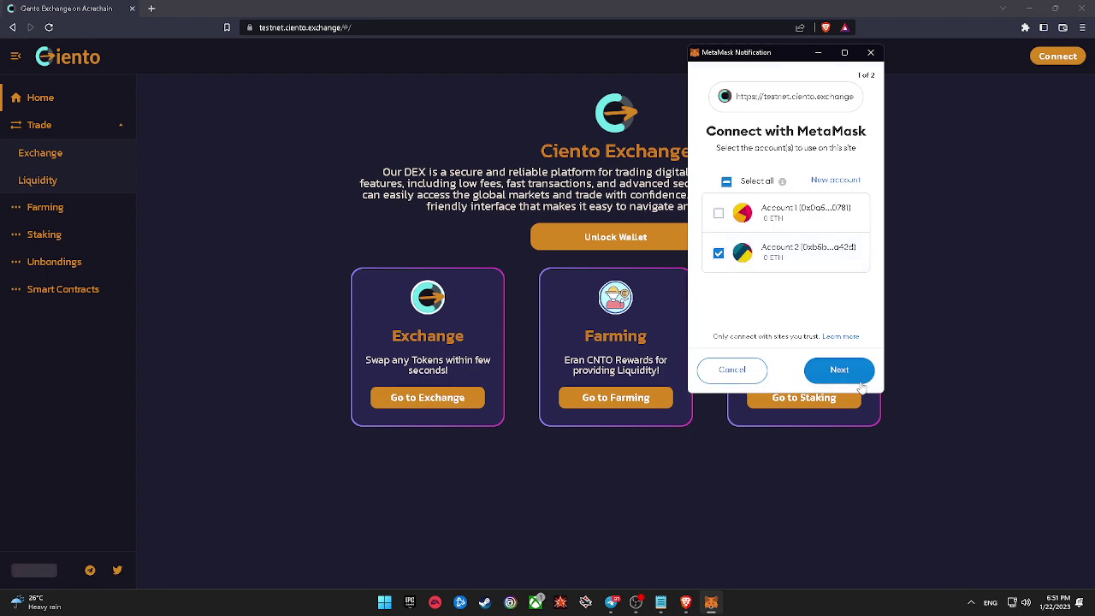
click(848, 377)
click(852, 378)
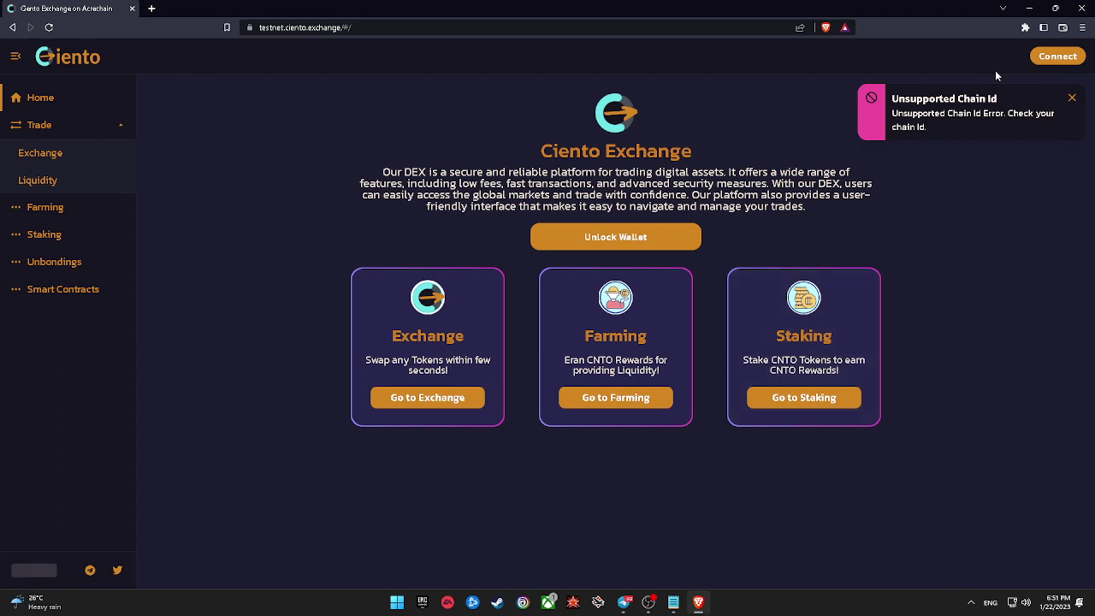
Open the MetaMask extension, lock the wallet and unlock it again with the wallet password.
click(1022, 26)
click(955, 113)
click(990, 57)
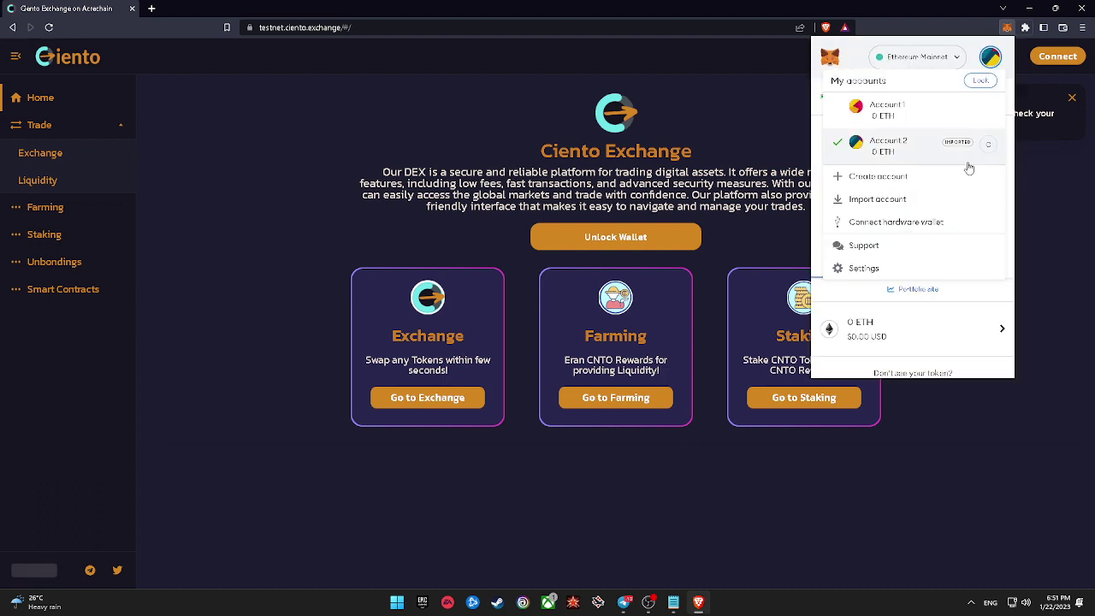
click(979, 82)
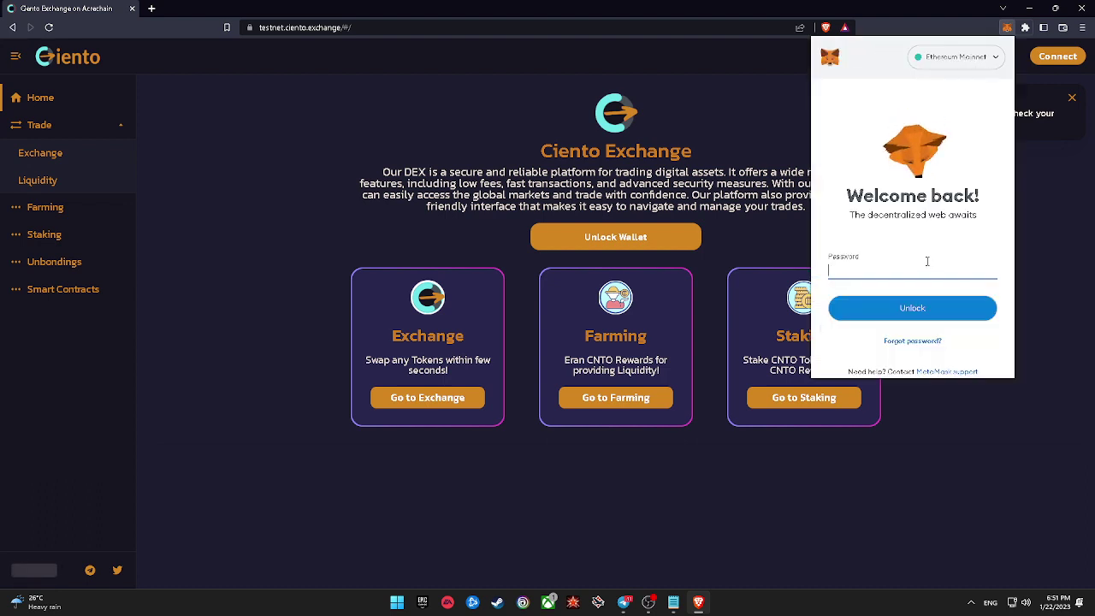
text(•••)
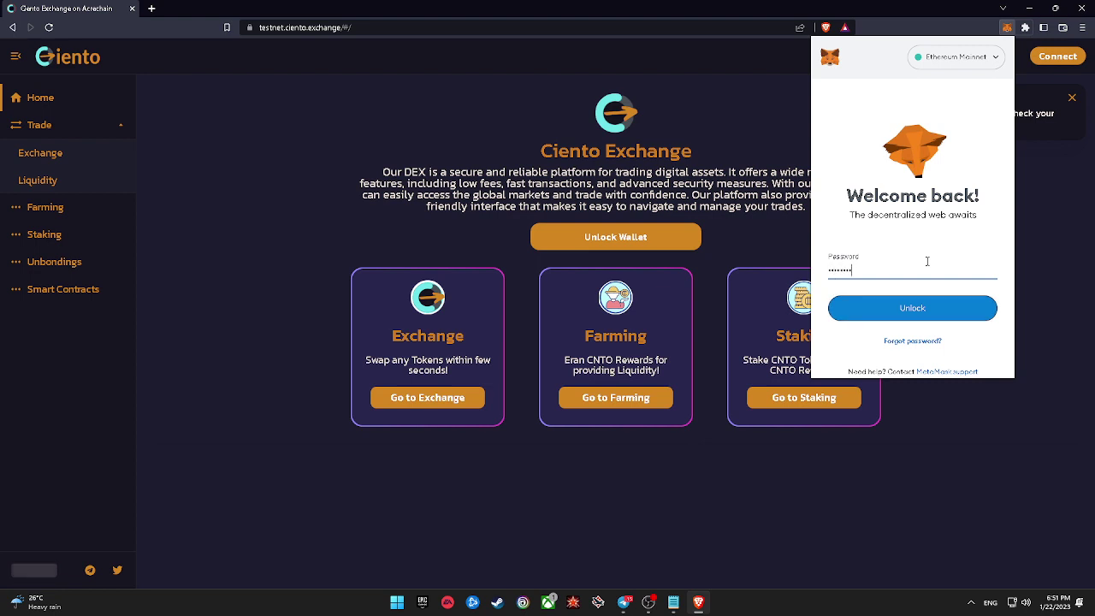
key(Return)
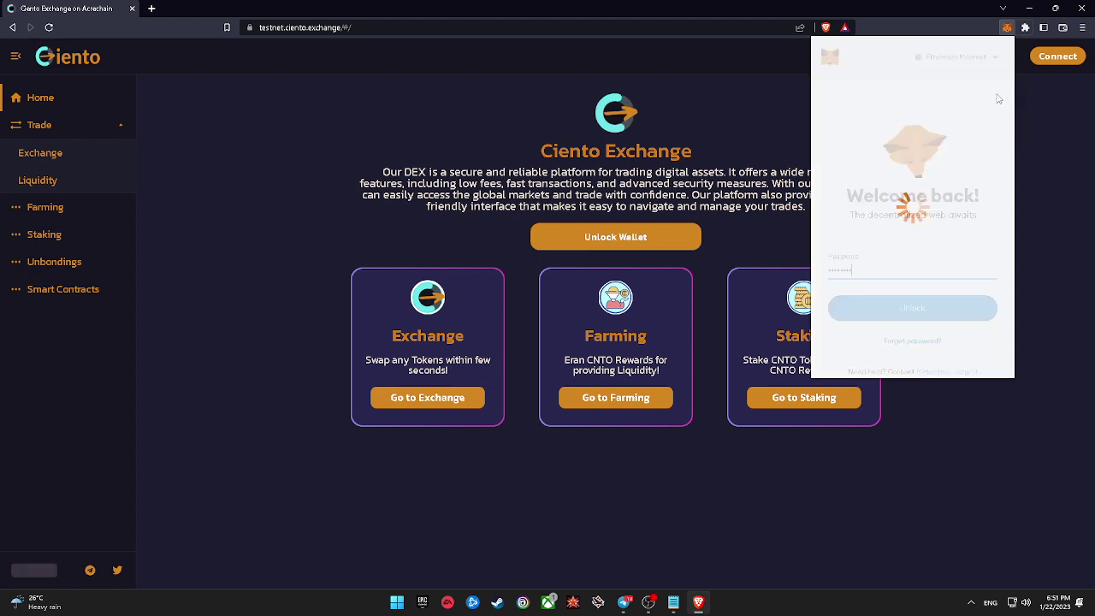
Expand MetaMask to its full-page view and open the form for adding a network manually.
click(1003, 97)
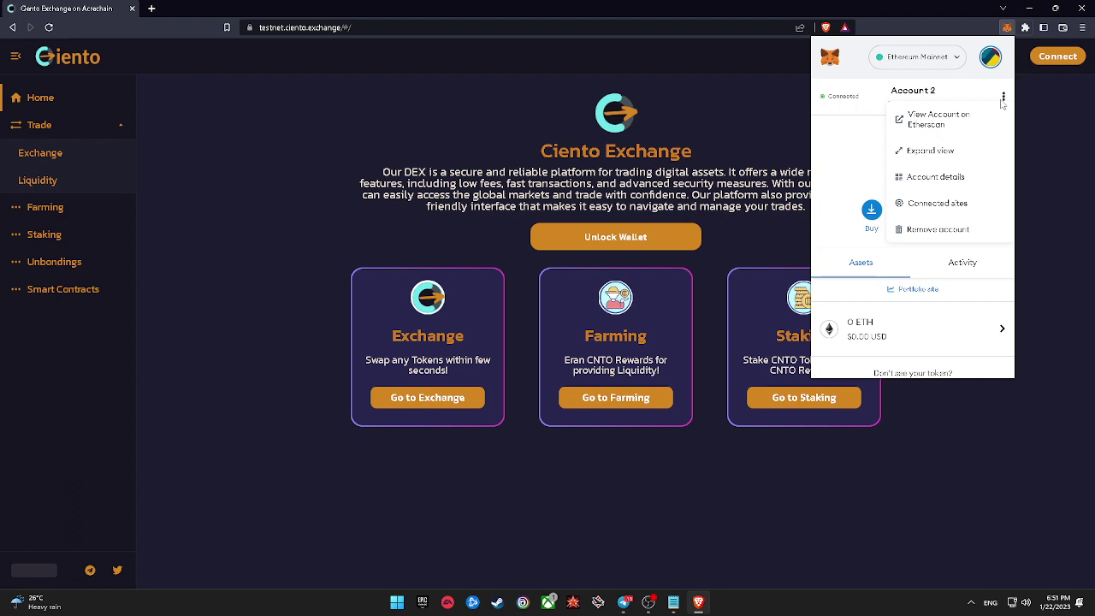
click(945, 147)
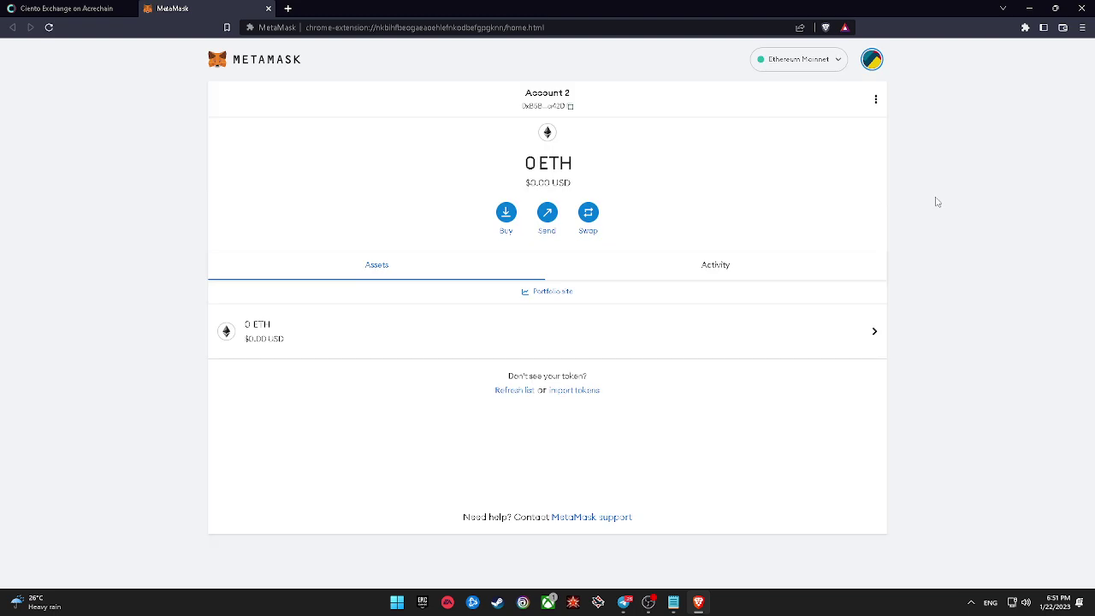
click(842, 65)
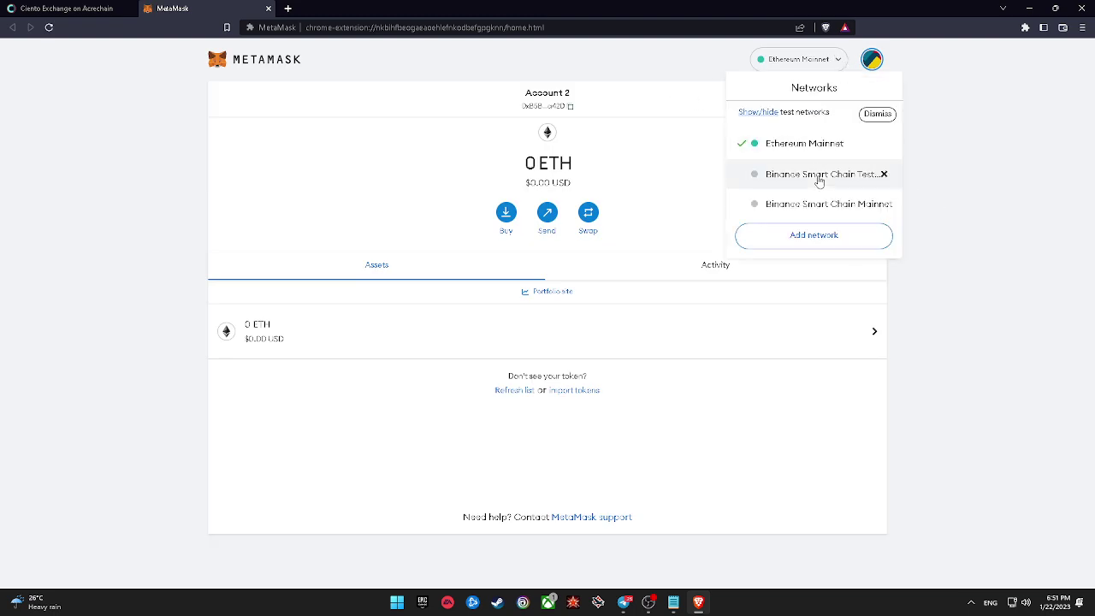
click(819, 233)
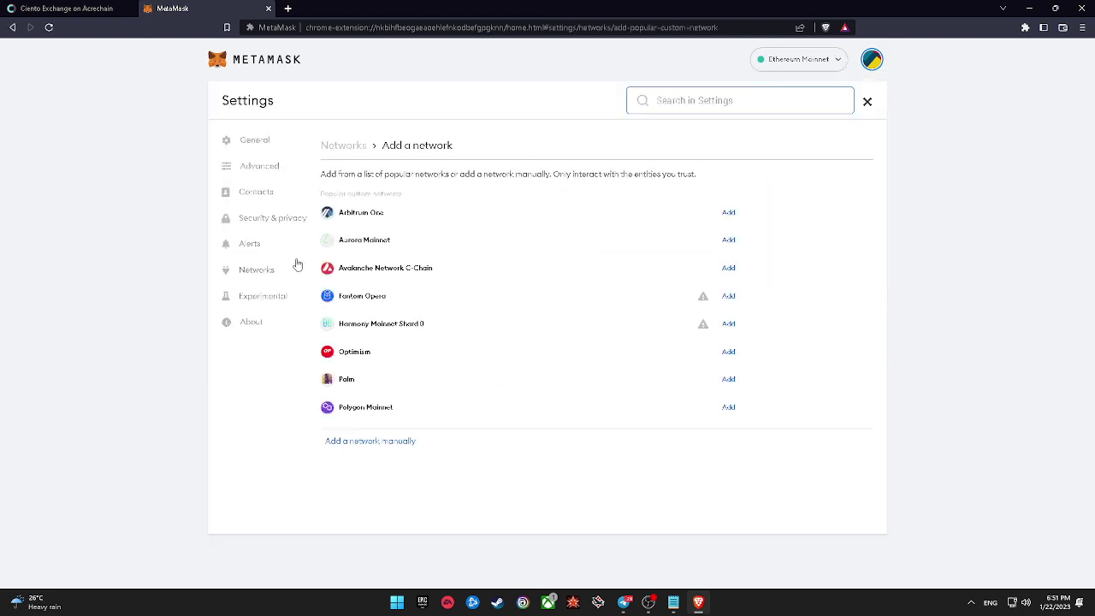
click(399, 439)
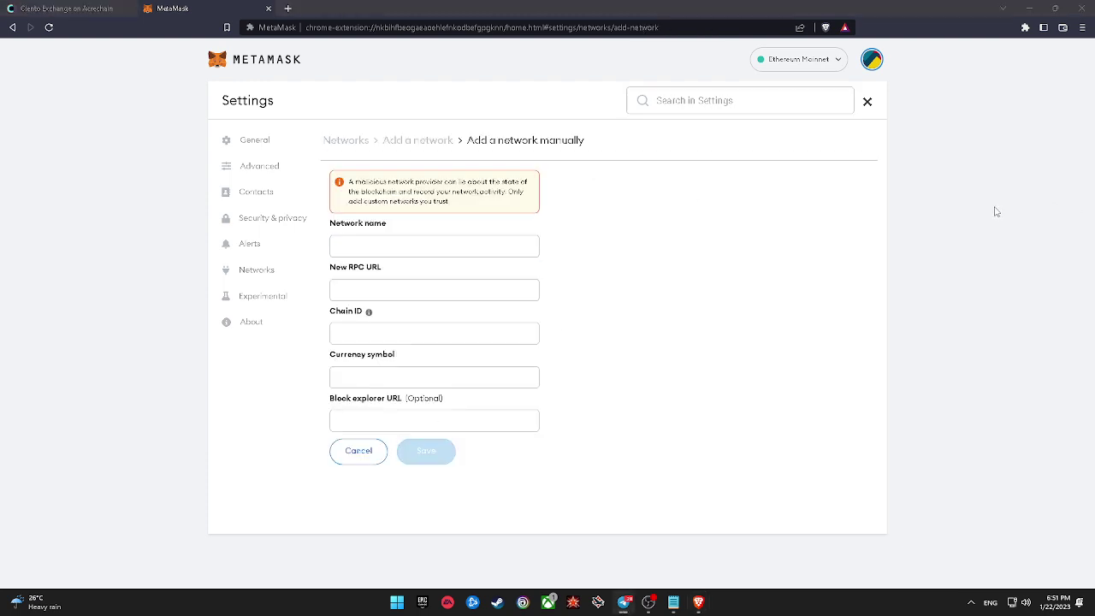
click(520, 246)
text(Acrechain Bamboo Testnet)
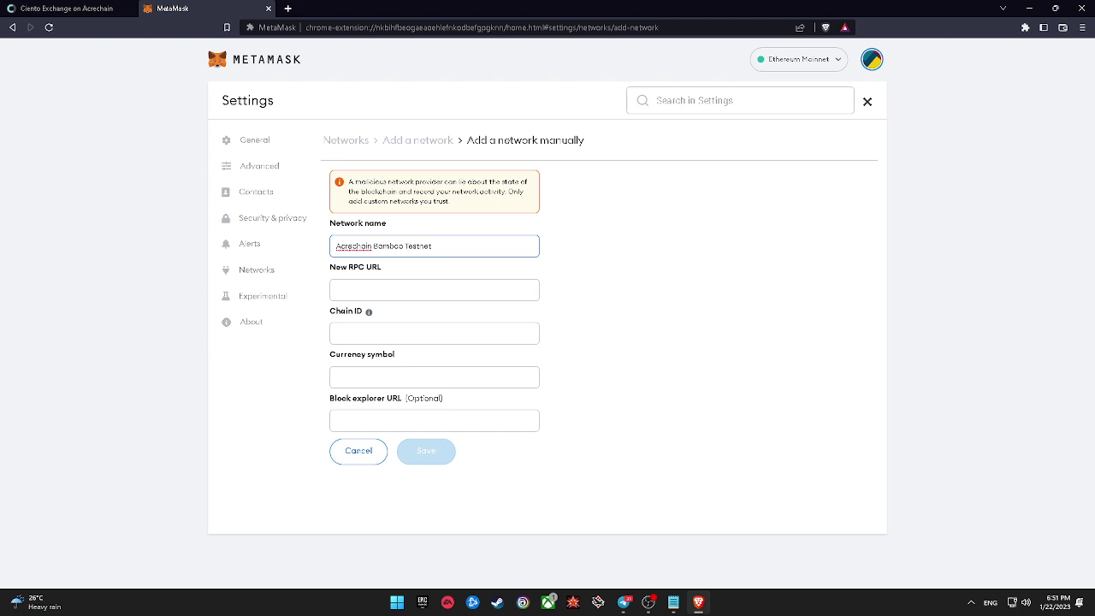
click(506, 289)
text(https://rpc2-testnet2-acre.synergynodes.com:443)
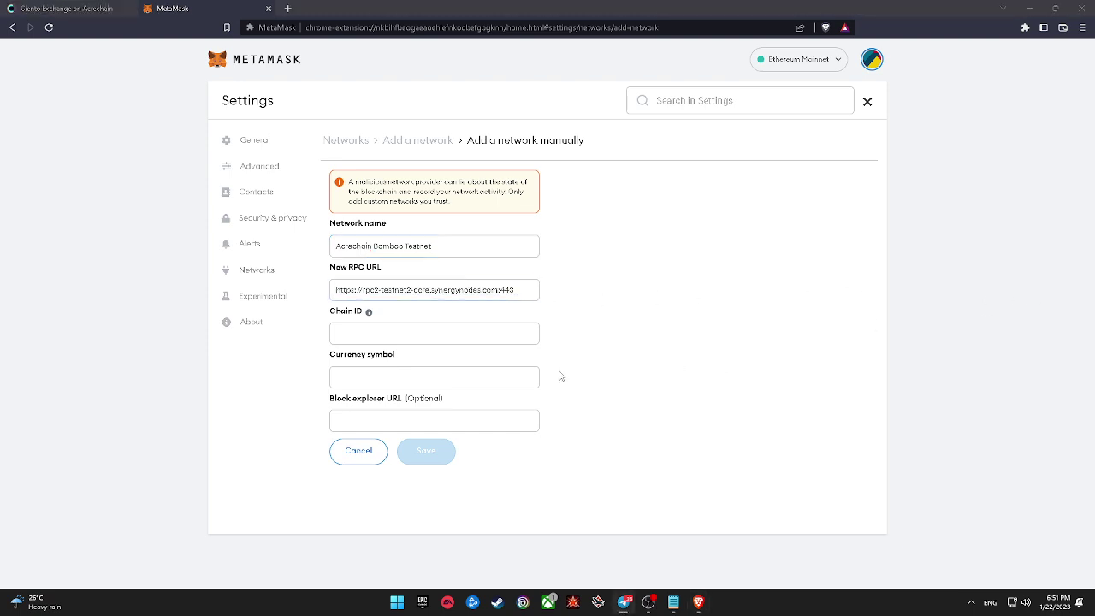
Set the chain ID to 9051 and currency symbol to ACRE, paste the block explorer URL, and save the network.
click(514, 341)
click(485, 385)
text(ACRE)
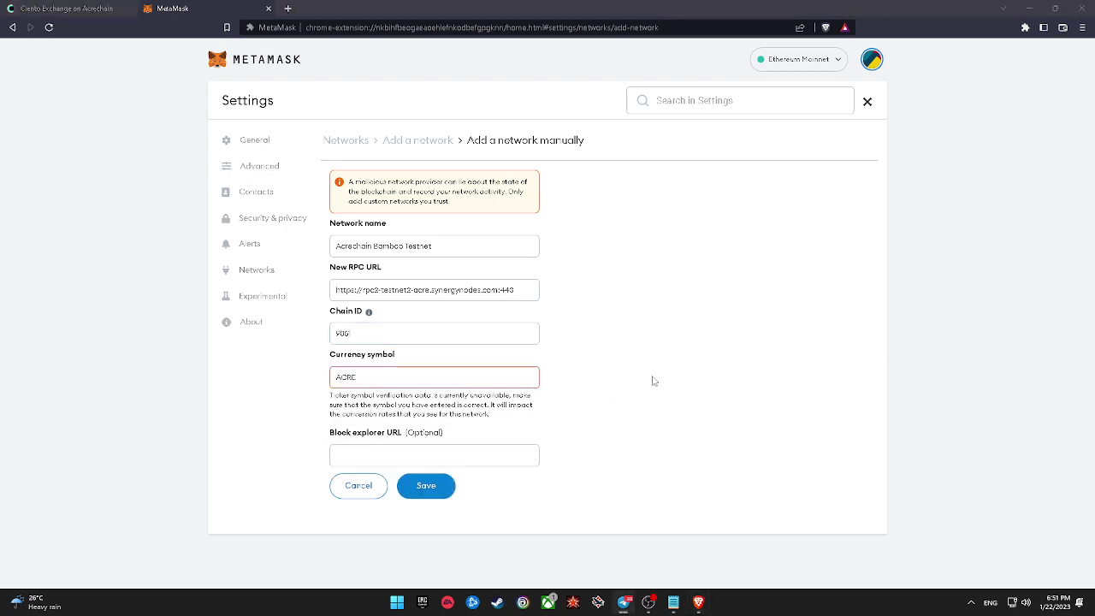
click(499, 455)
key(ctrl+v)
click(426, 485)
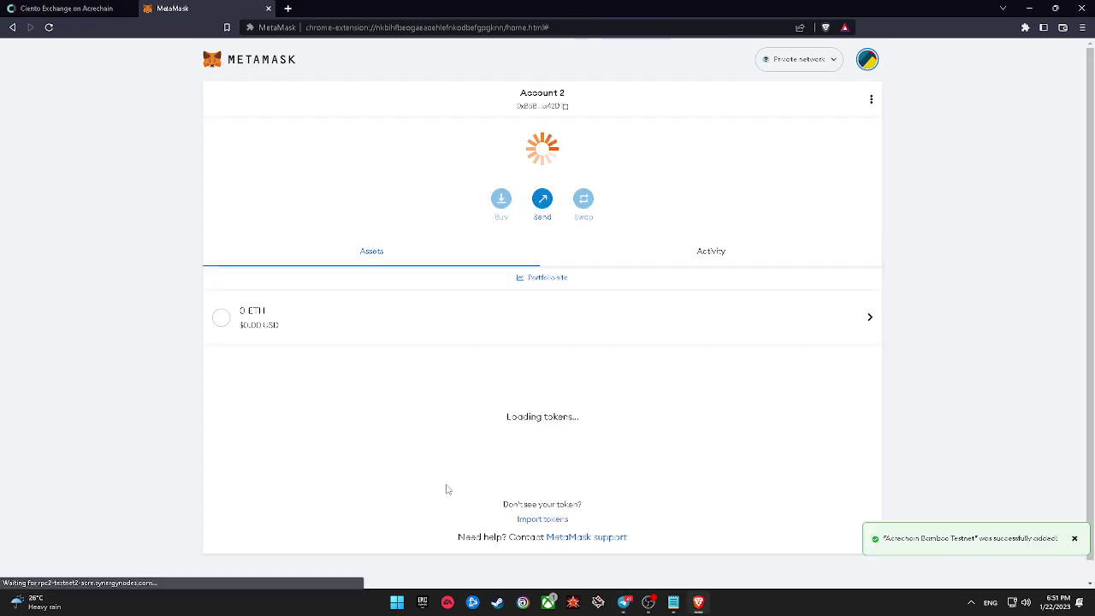
drag(503, 163, 601, 167)
click(613, 171)
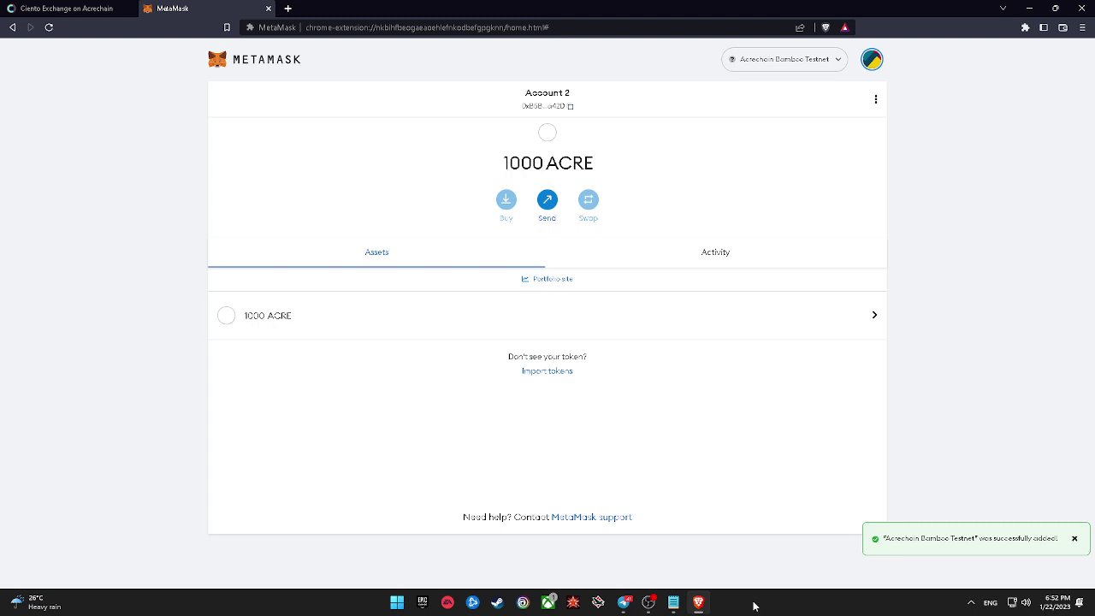
Switch to Discord and review the faucet requests in the Ciento Exchange general channel, including the replying admin's profile.
click(971, 602)
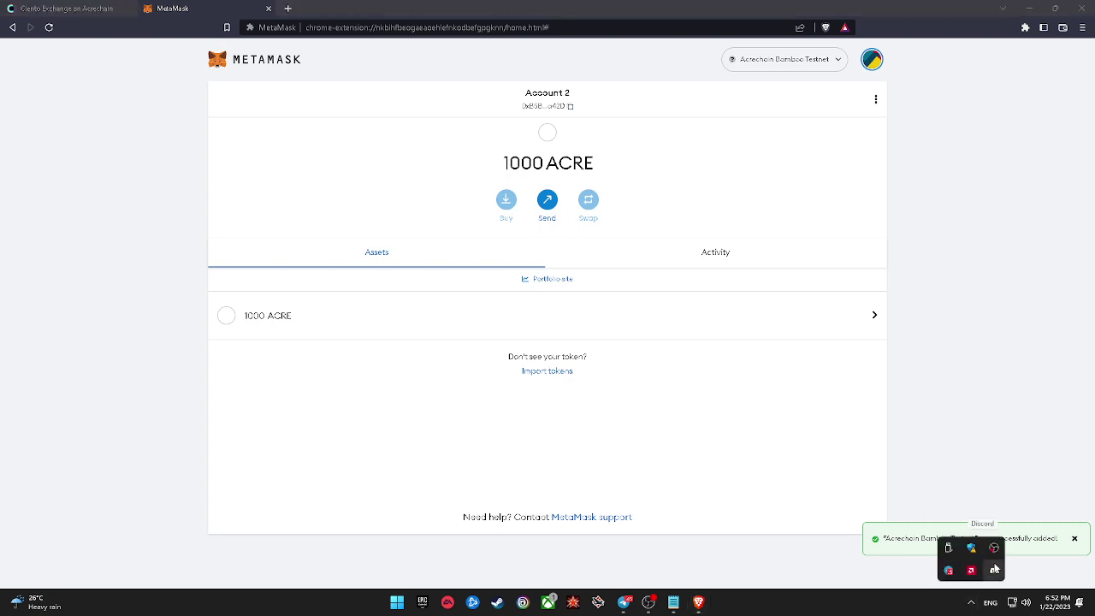
click(995, 569)
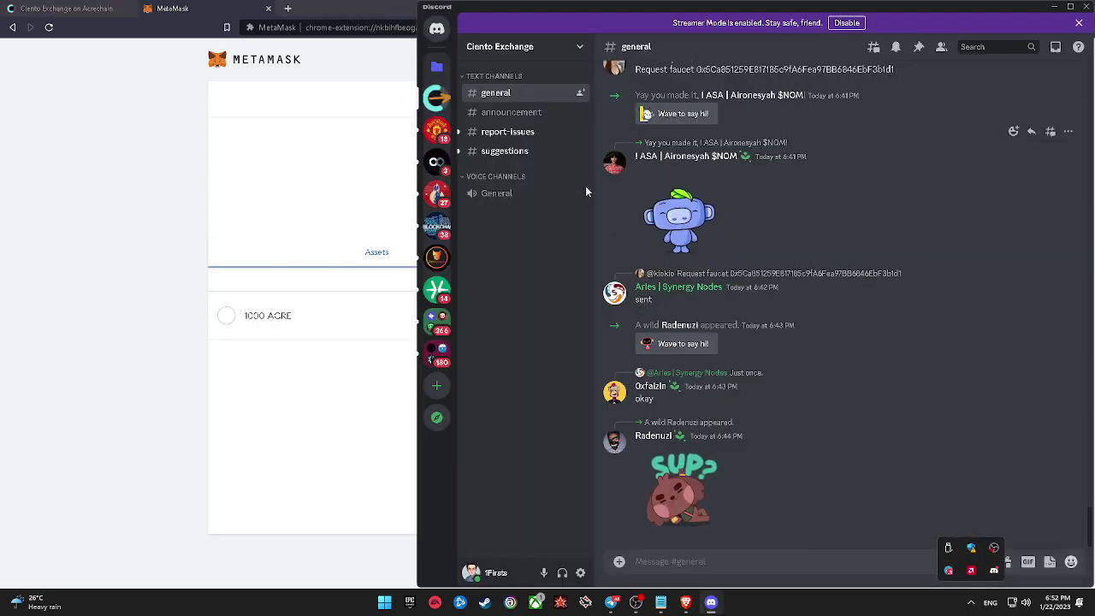
scroll(827, 330, up, 5)
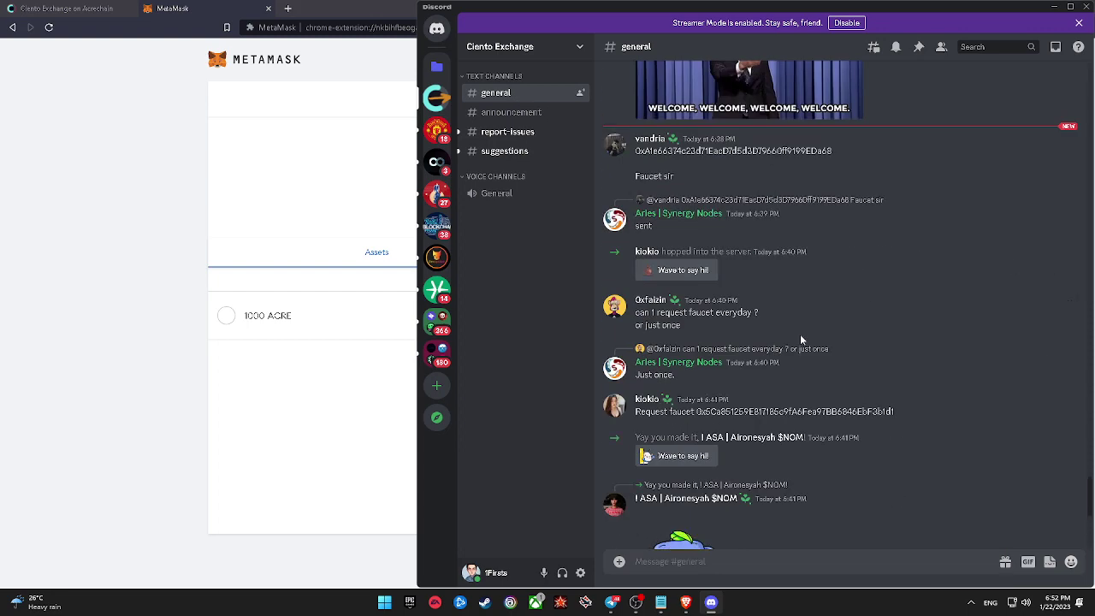
drag(635, 411, 904, 422)
click(904, 417)
scroll(903, 417, up, 2)
drag(635, 322, 870, 322)
drag(661, 395, 627, 398)
click(620, 393)
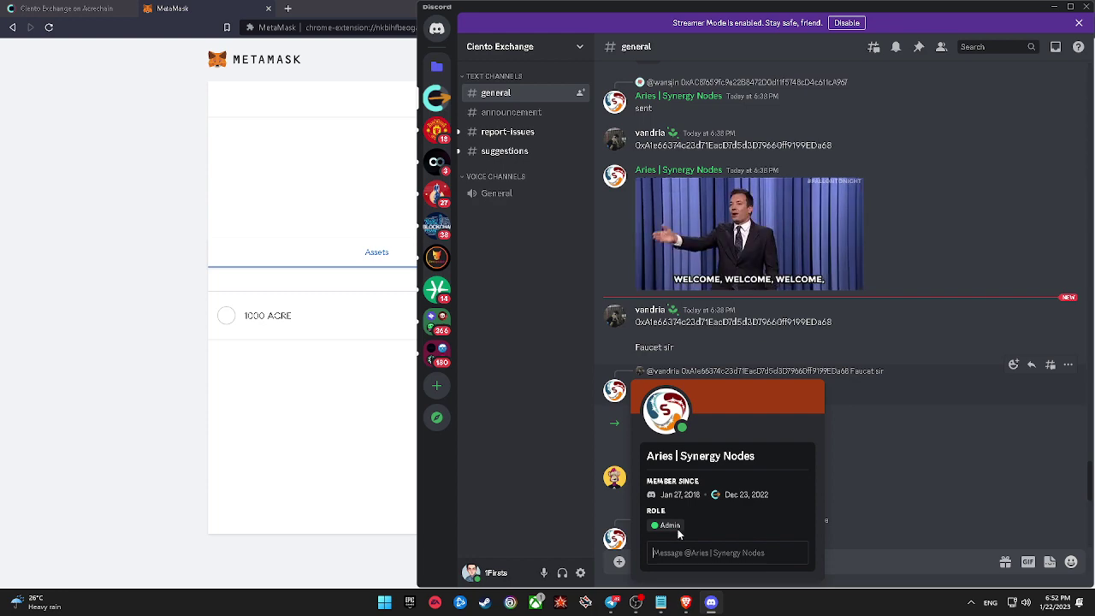
click(563, 355)
Return to the Ciento Exchange site in the browser and look through its Exchange, Liquidity, Farming, Staking, Unbondings and Smart Contracts pages.
click(359, 269)
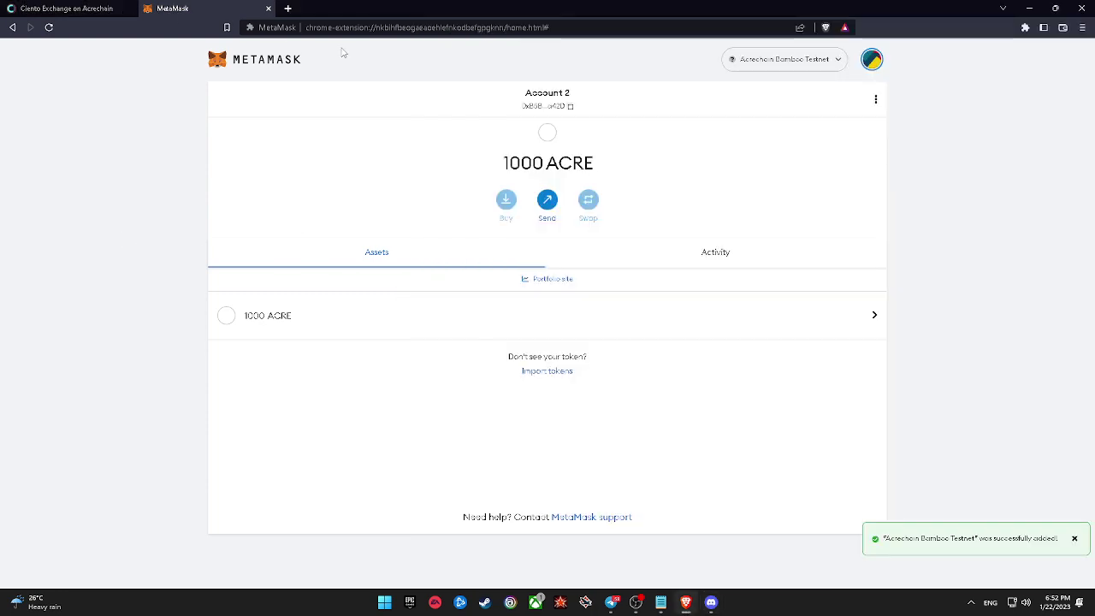
click(52, 8)
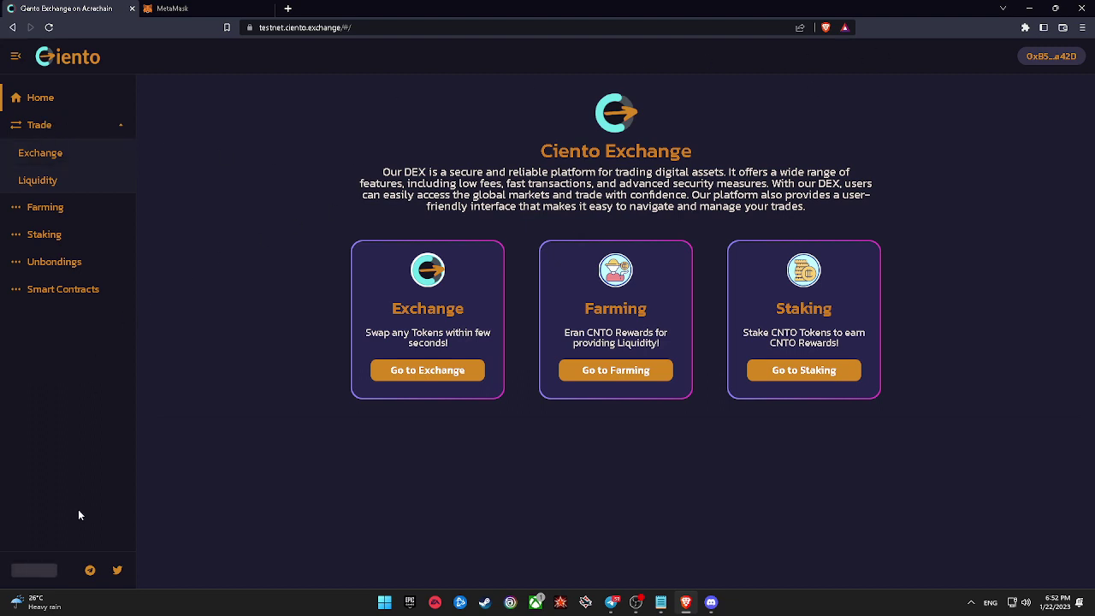
click(51, 147)
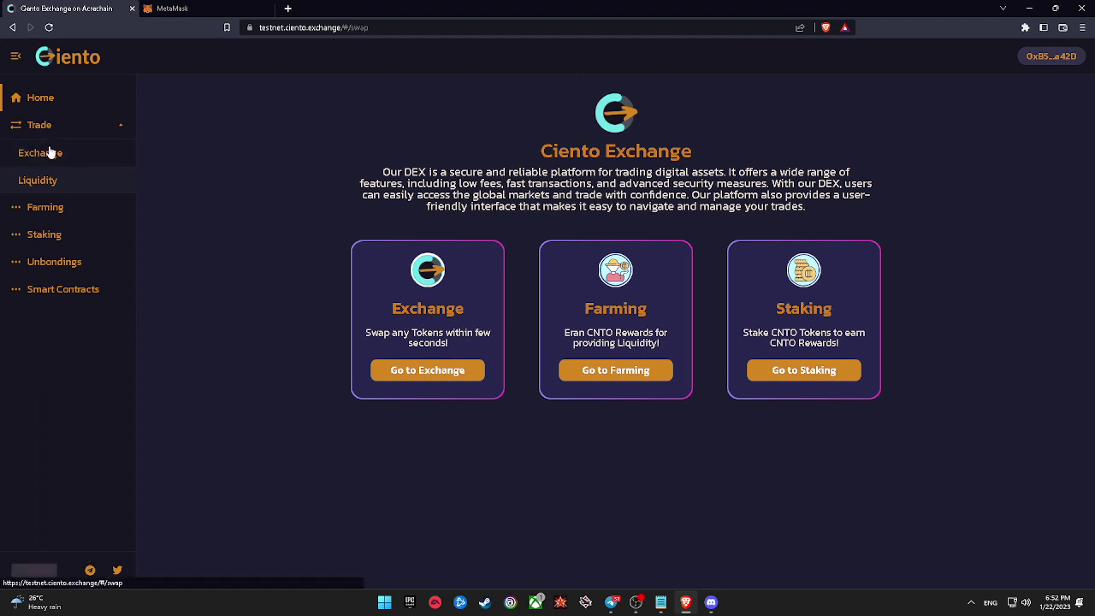
click(57, 186)
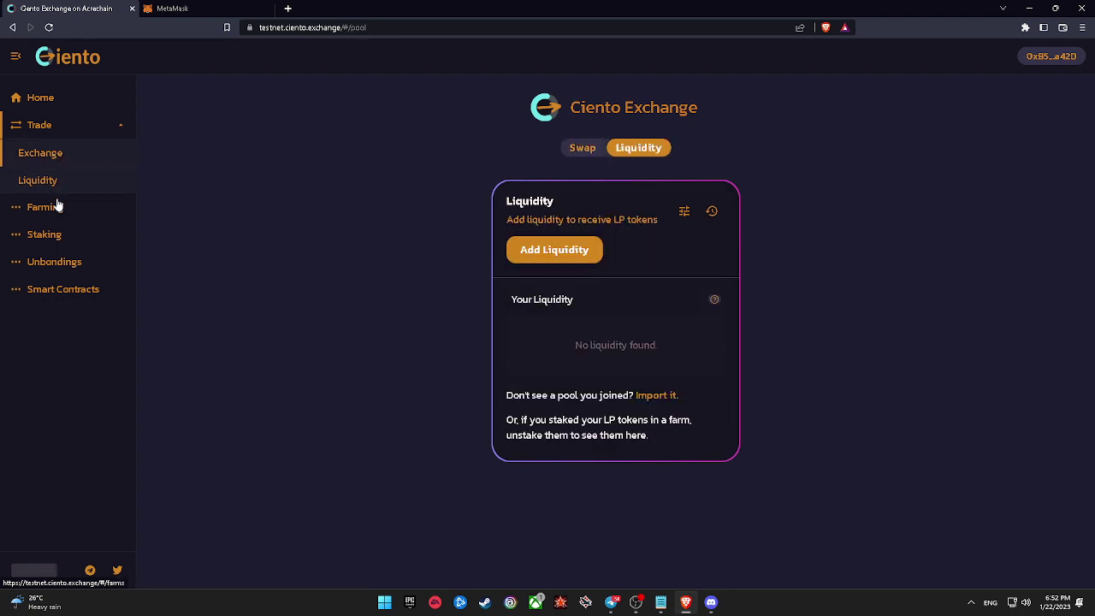
click(57, 207)
click(56, 235)
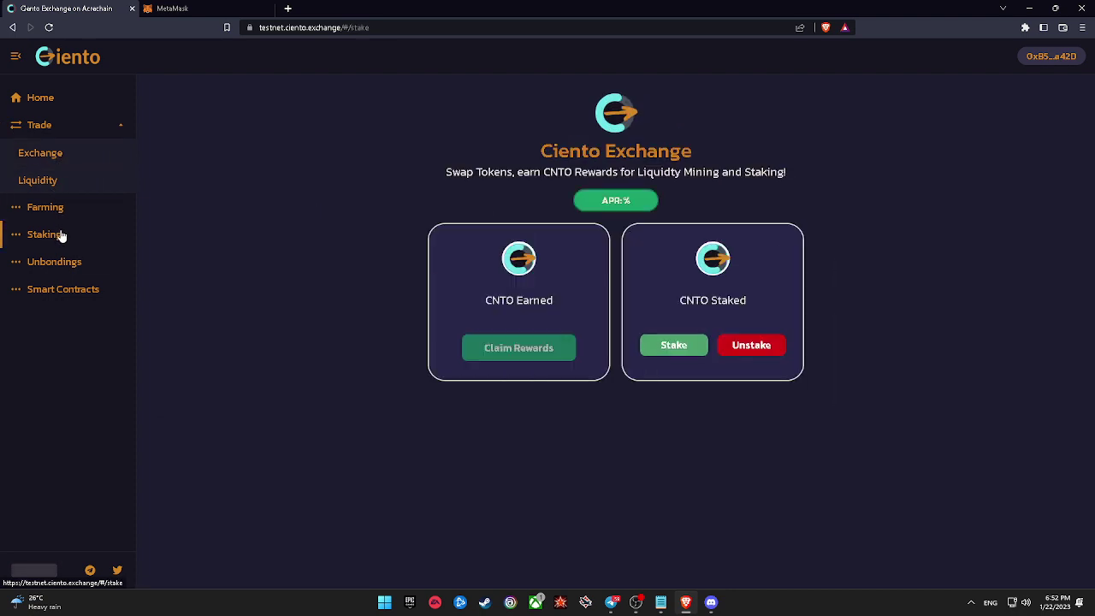
click(81, 273)
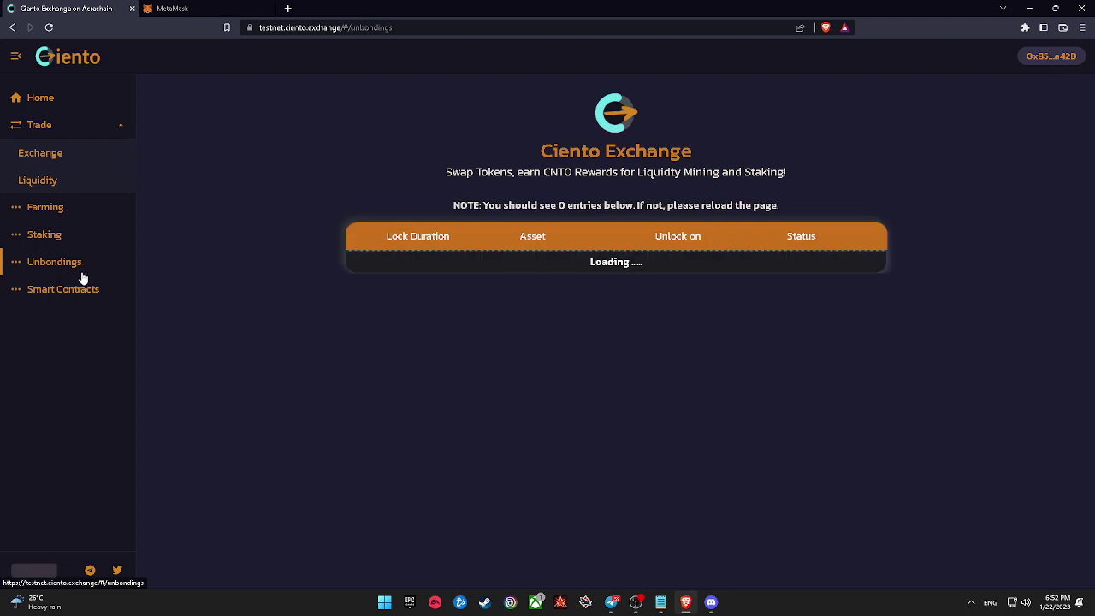
click(84, 290)
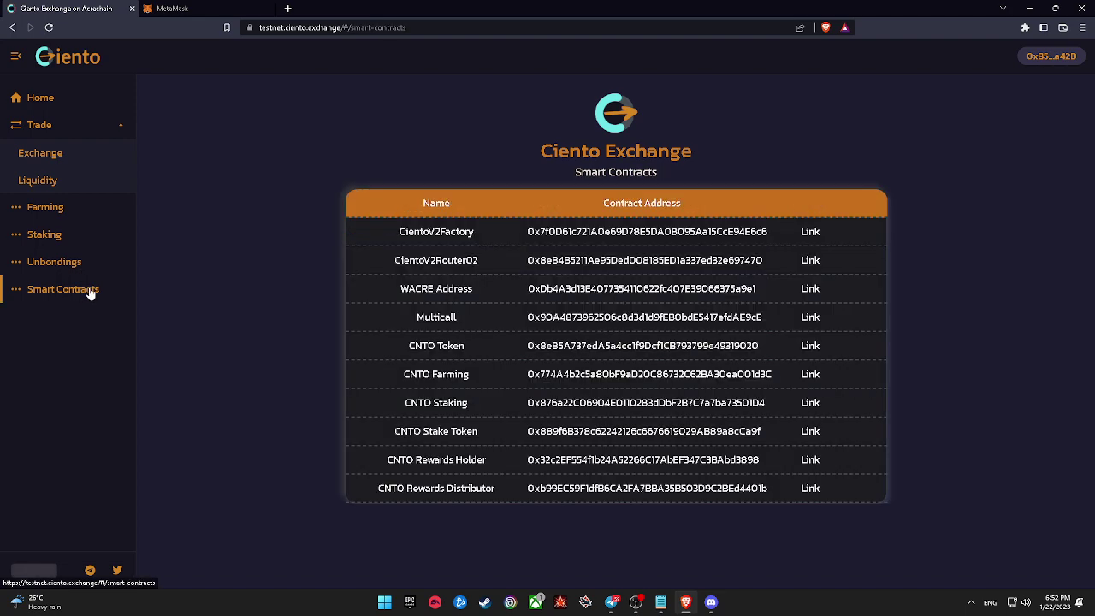
View the swap form from the home page's Exchange card, followed by the Liquidity page.
click(66, 101)
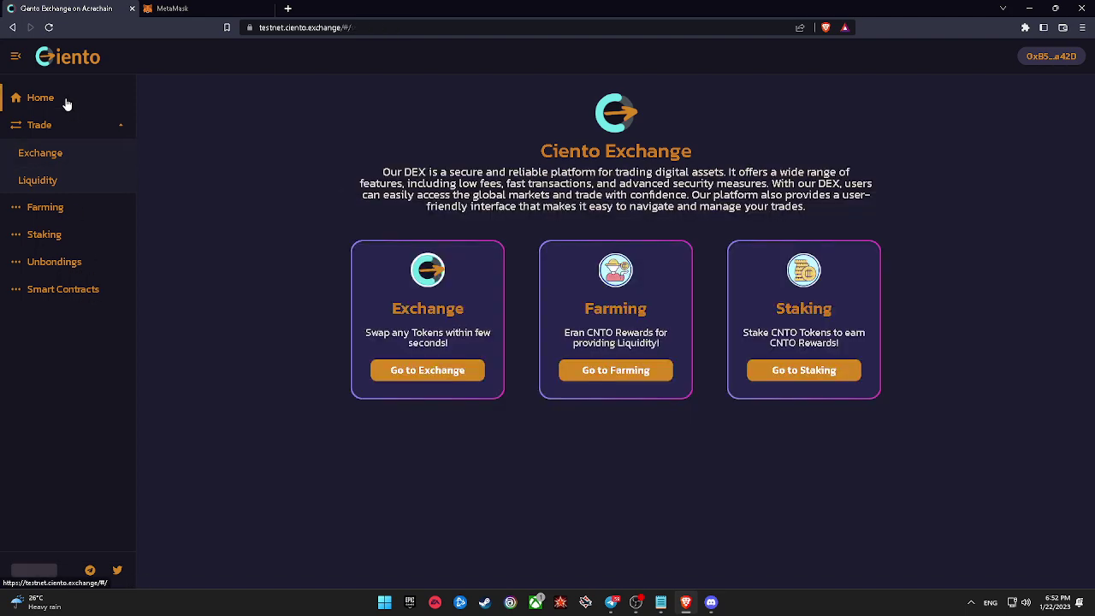
click(402, 370)
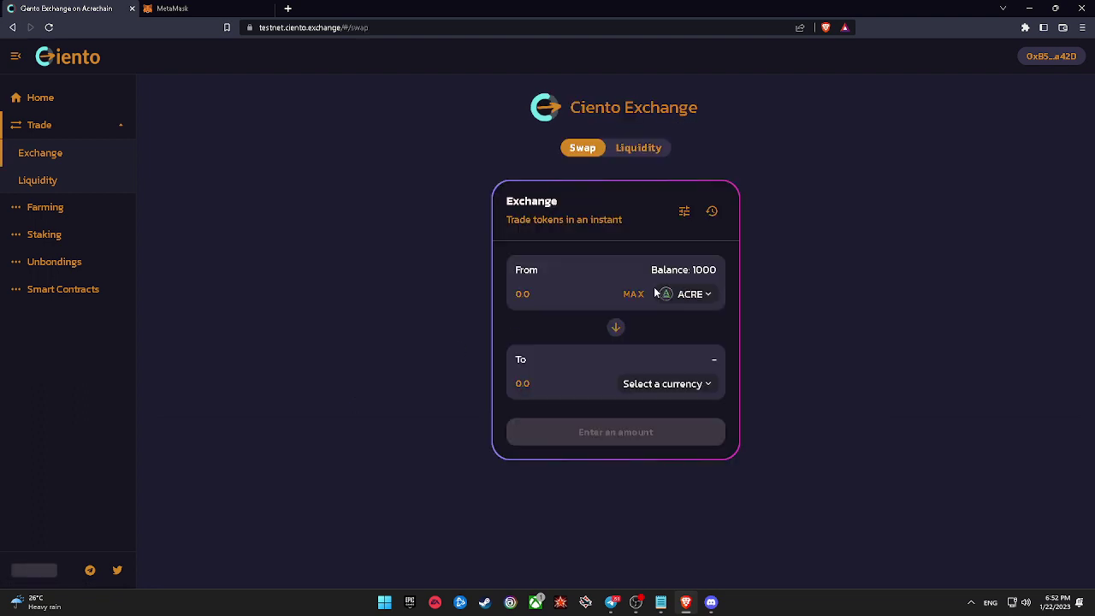
click(39, 186)
Open the CNTO-ACRE farming pool and examine its LP staking form and required LP token.
click(59, 213)
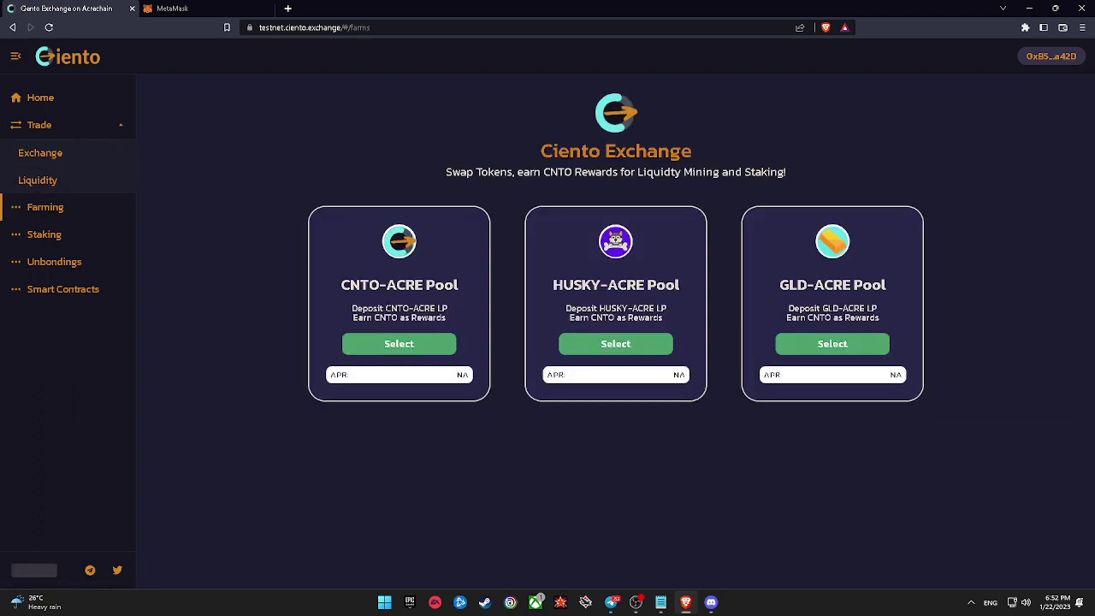
click(409, 351)
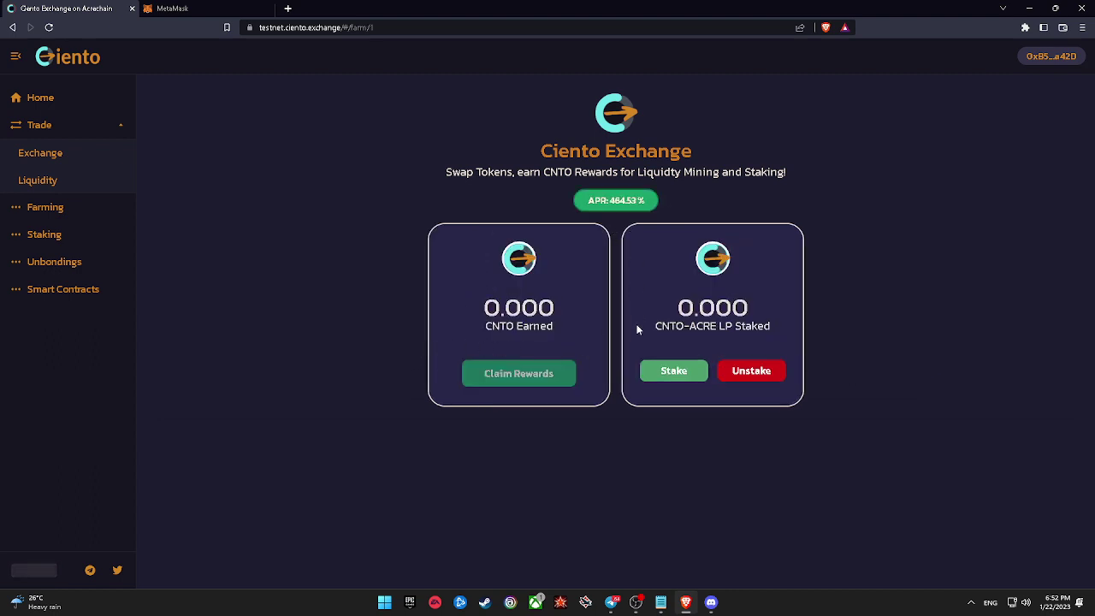
click(656, 377)
click(729, 482)
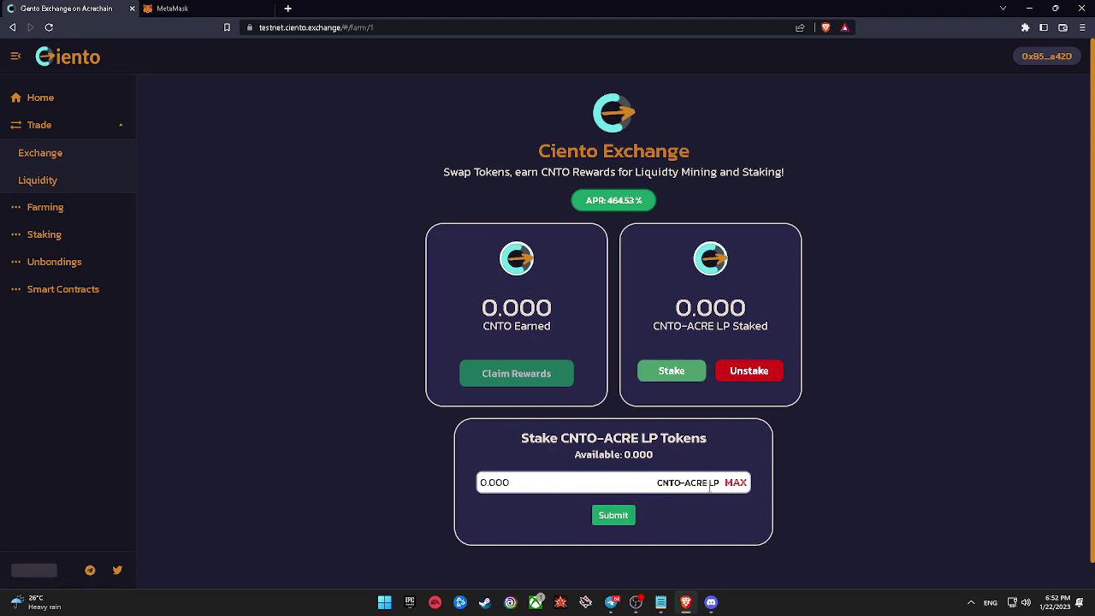
drag(715, 484, 703, 485)
drag(688, 326, 716, 326)
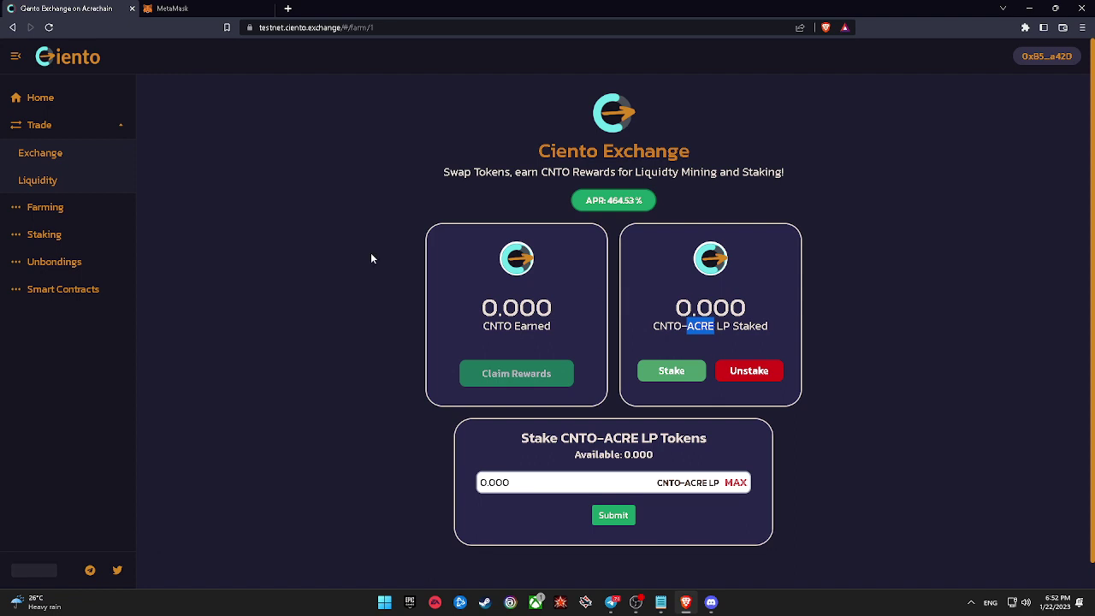
Open the token swap form and choose CNTO as the token to receive for ACRE.
click(52, 178)
click(669, 383)
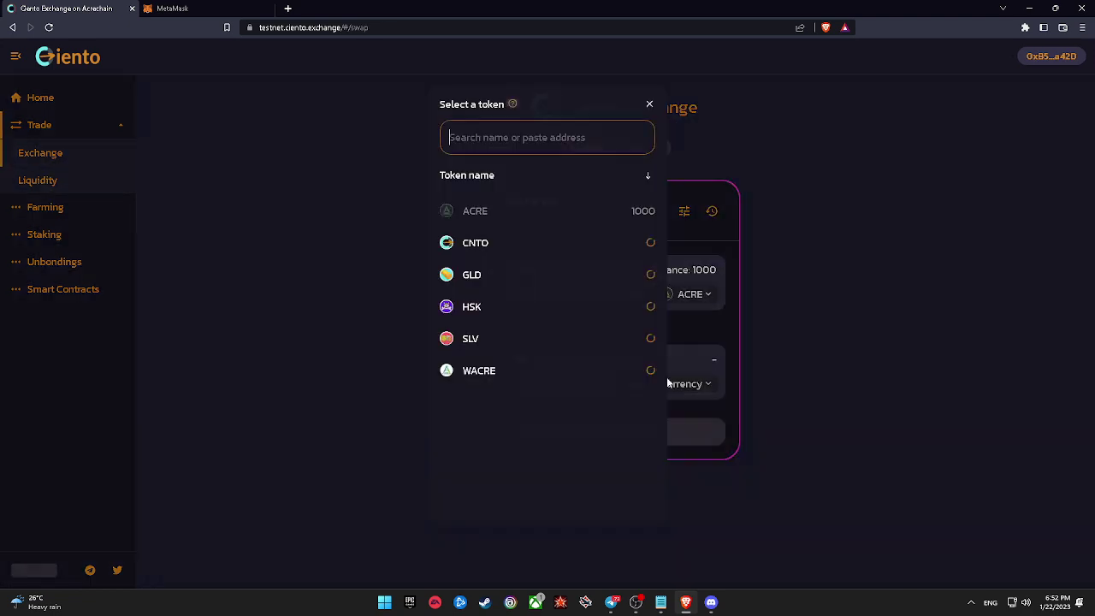
click(596, 244)
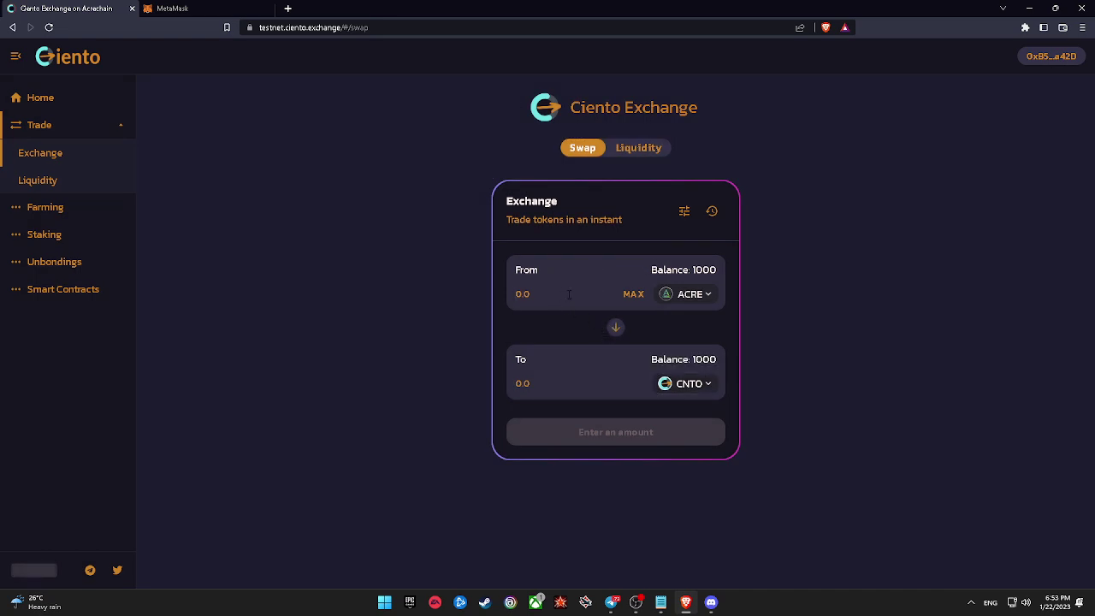
click(569, 295)
text(1)
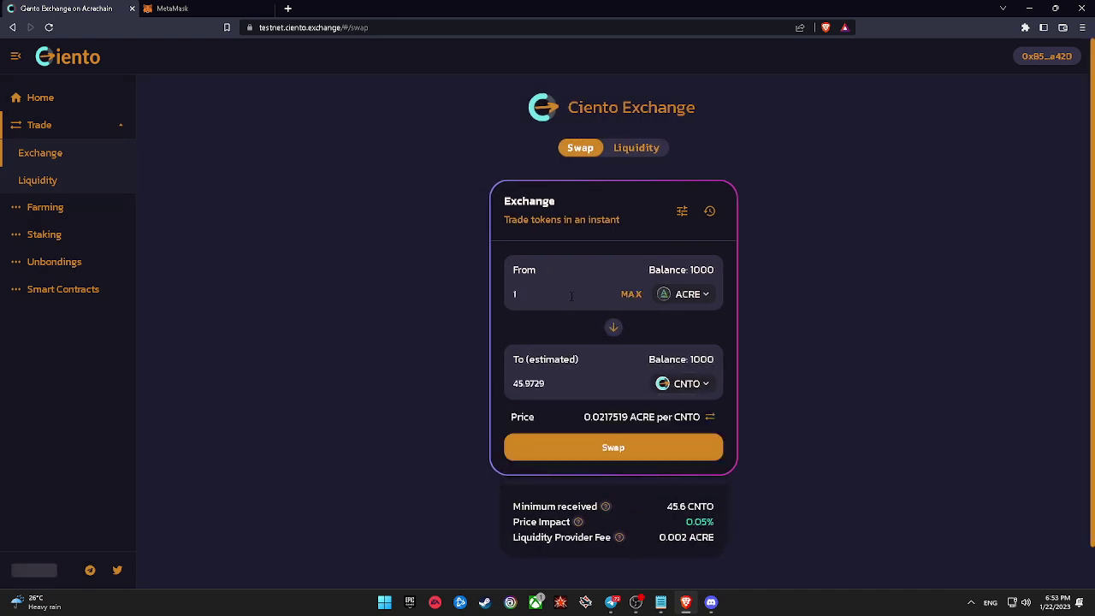
key(BackSpace)
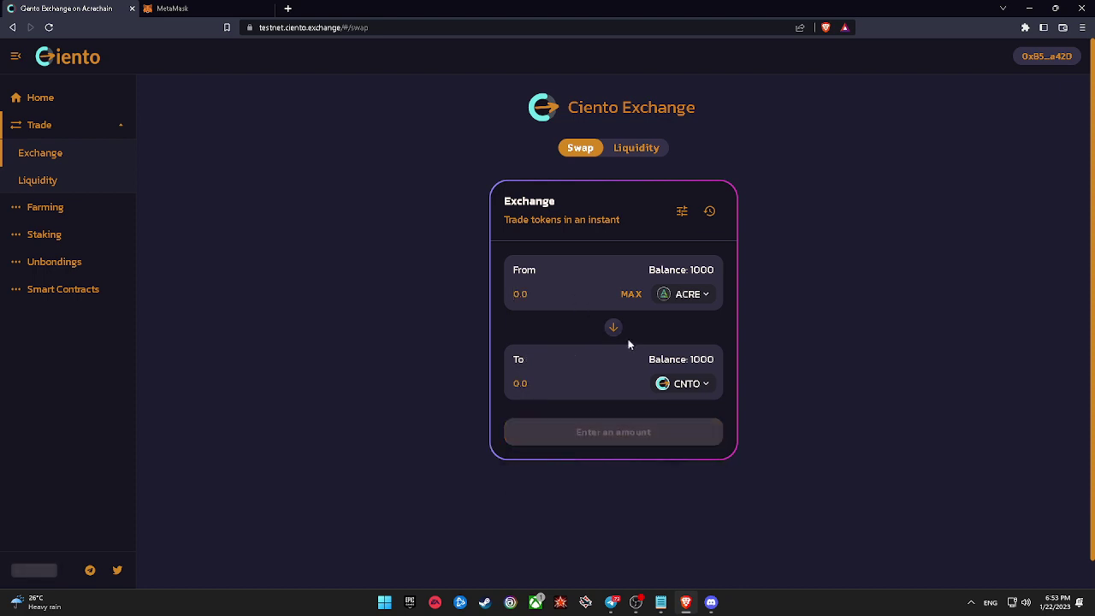
click(689, 385)
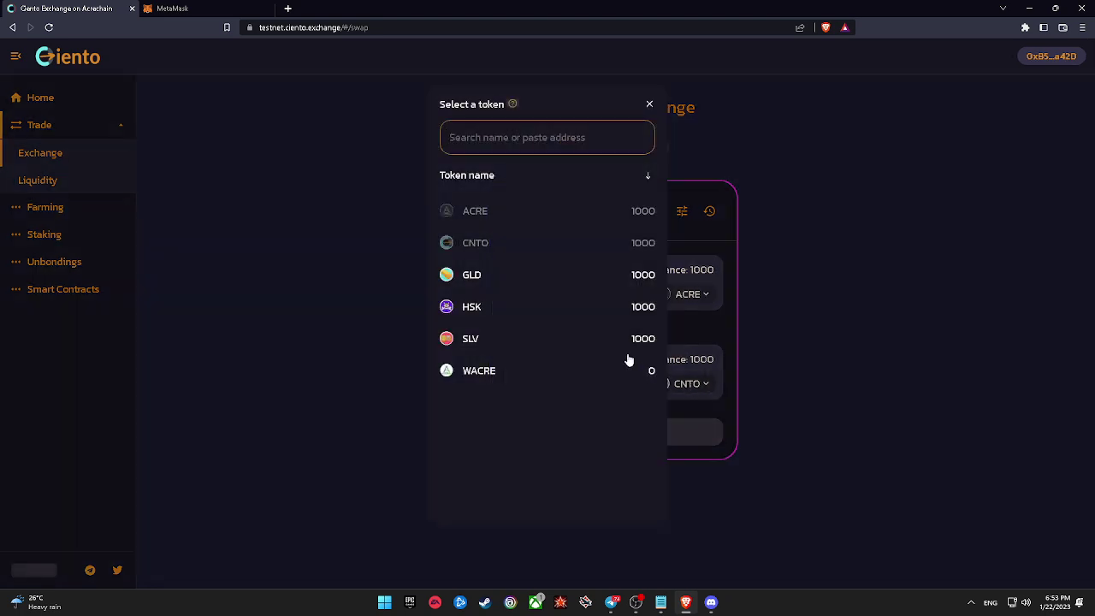
click(806, 351)
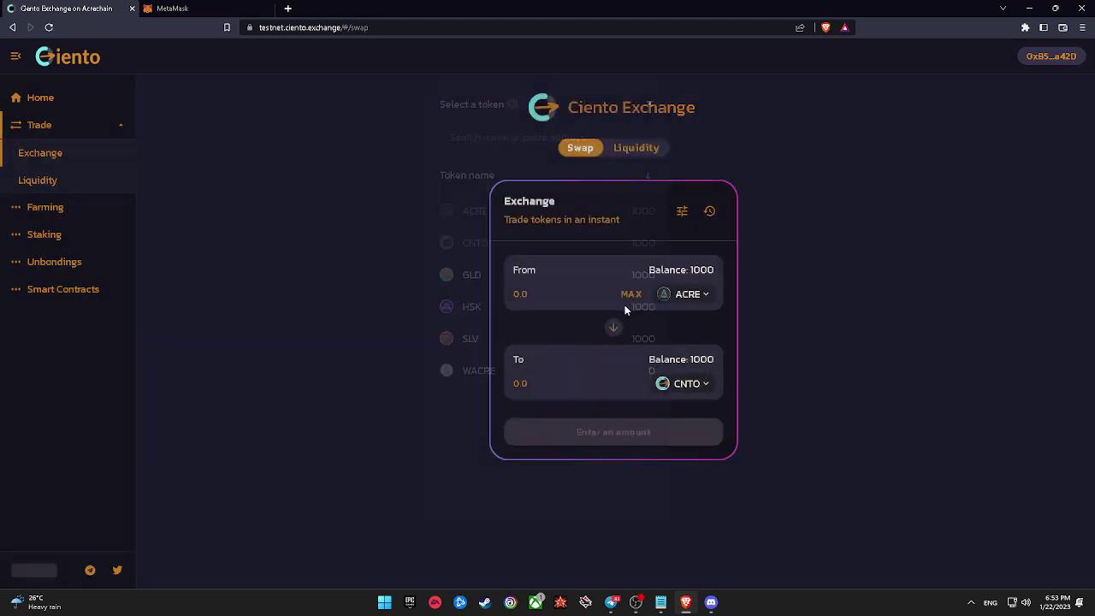
Set the swap amount to 1 ACRE and submit the swap to CNTO.
click(519, 291)
text(1)
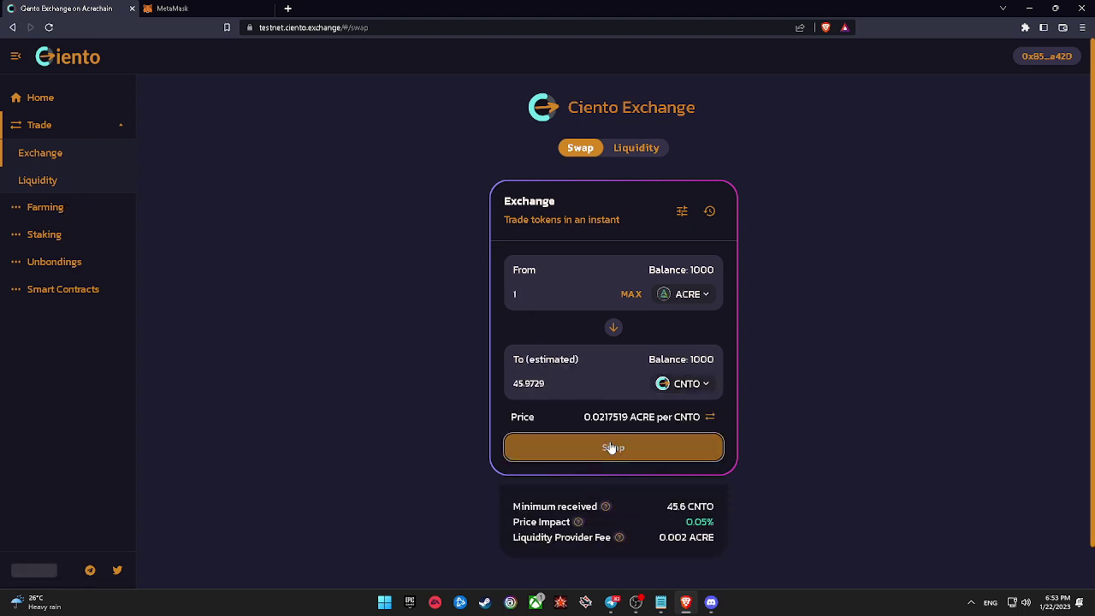
click(612, 448)
click(609, 424)
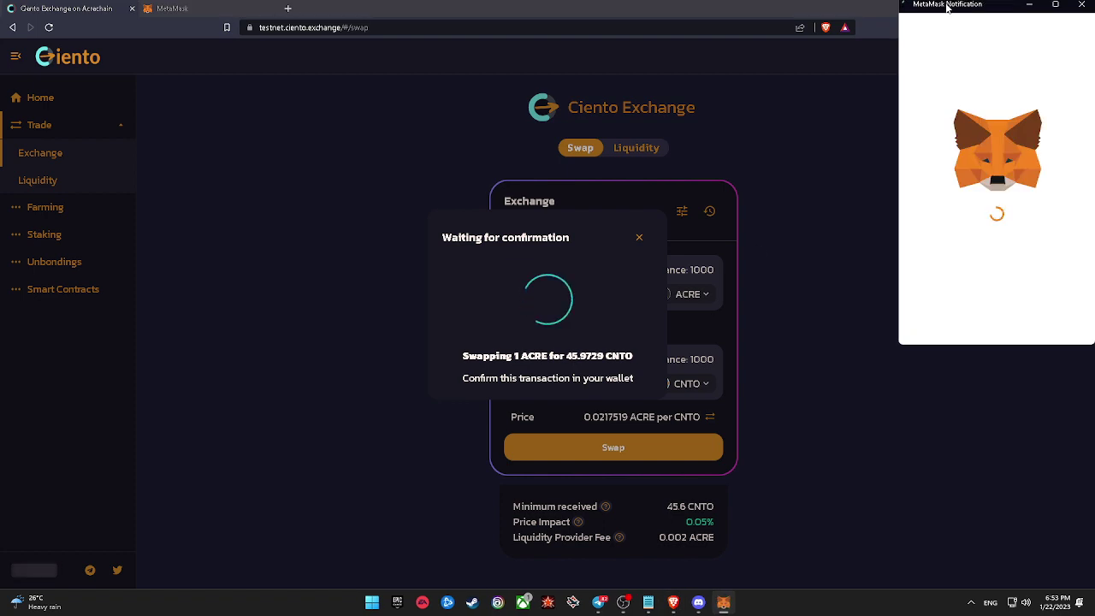
Review the swap transaction's fee, data and hex in MetaMask, and confirm the transaction.
drag(947, 8, 723, 109)
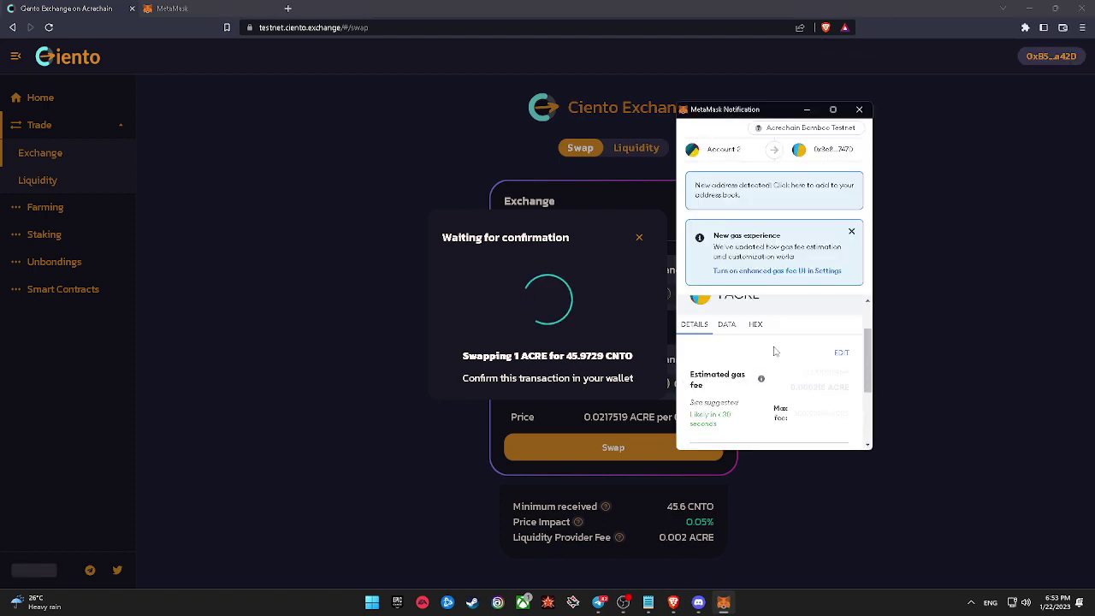
scroll(775, 352, down, 3)
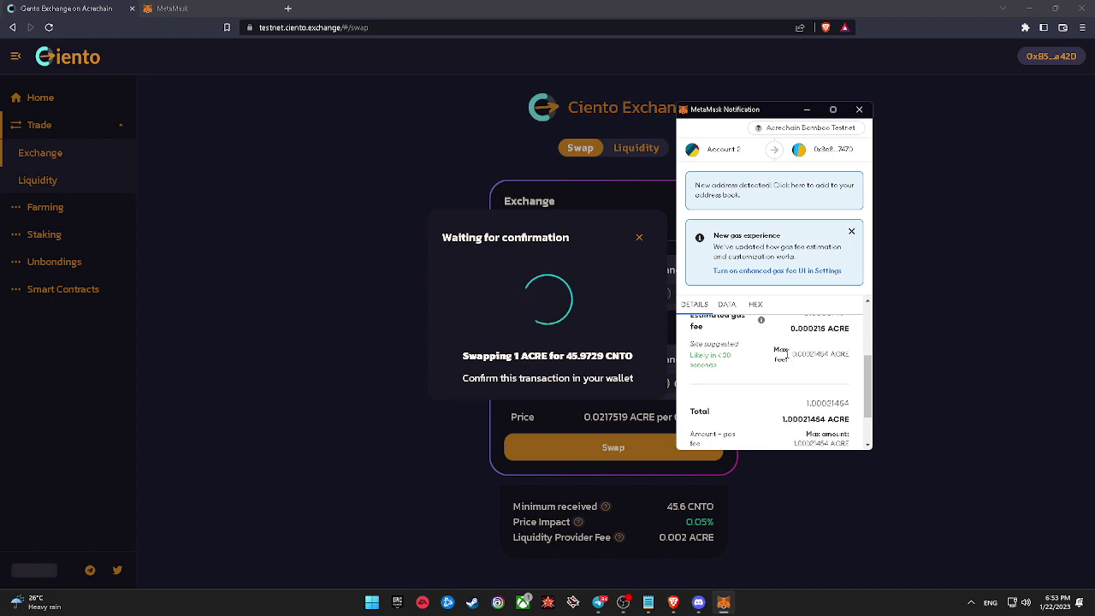
scroll(788, 353, down, 2)
scroll(796, 354, down, 3)
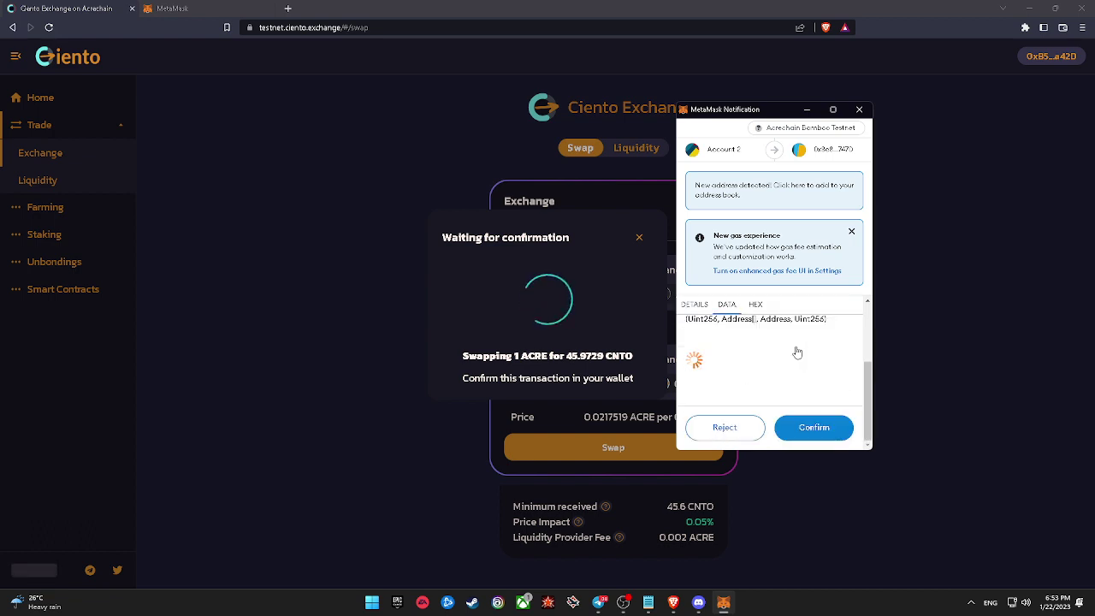
click(756, 306)
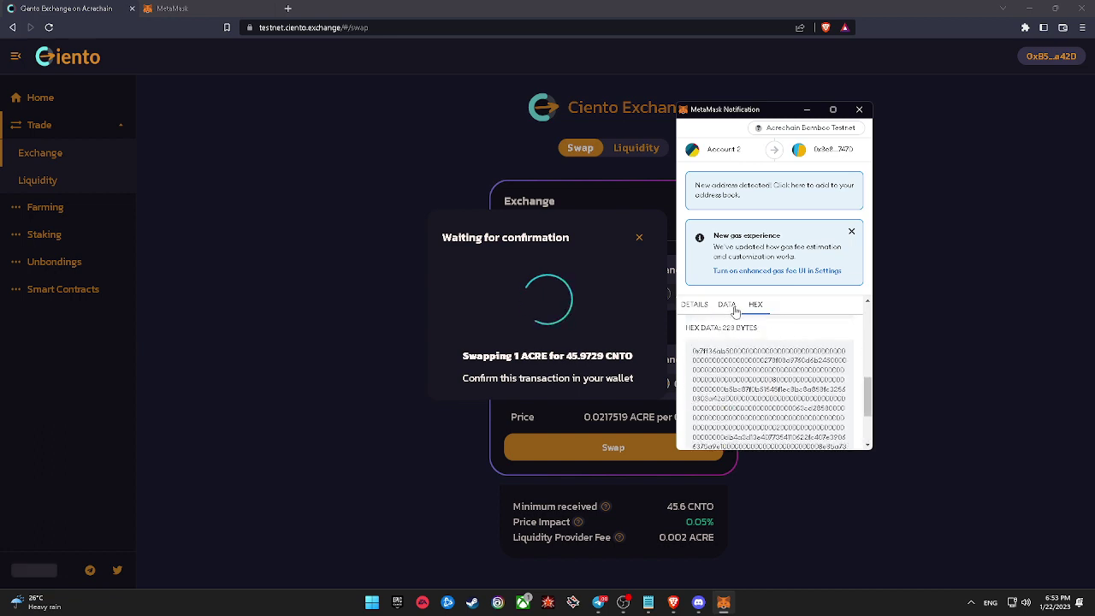
click(727, 308)
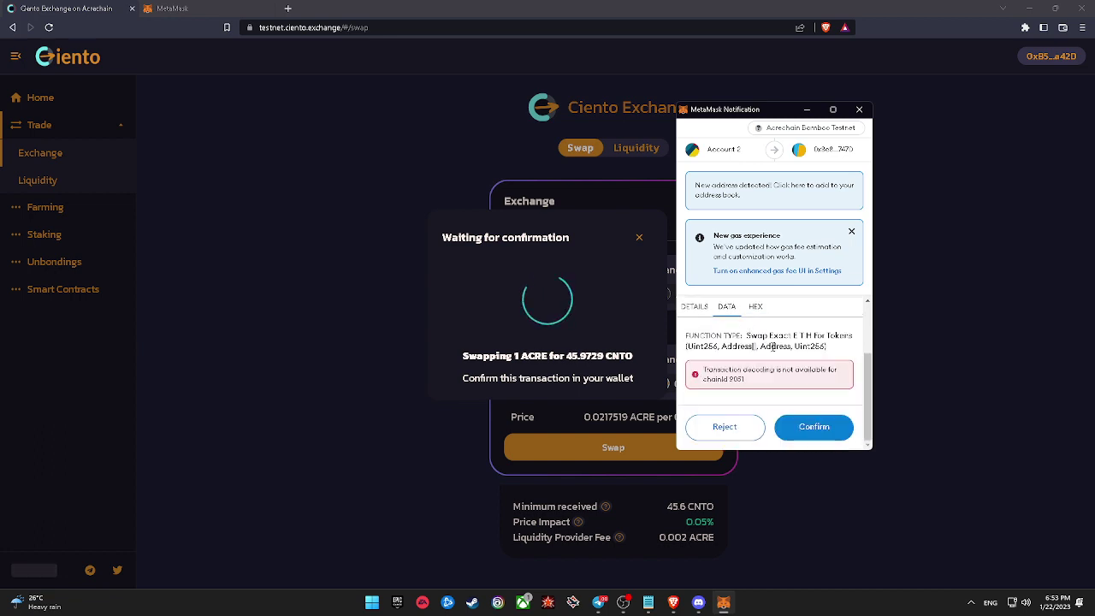
click(756, 305)
scroll(775, 358, down, 3)
click(809, 432)
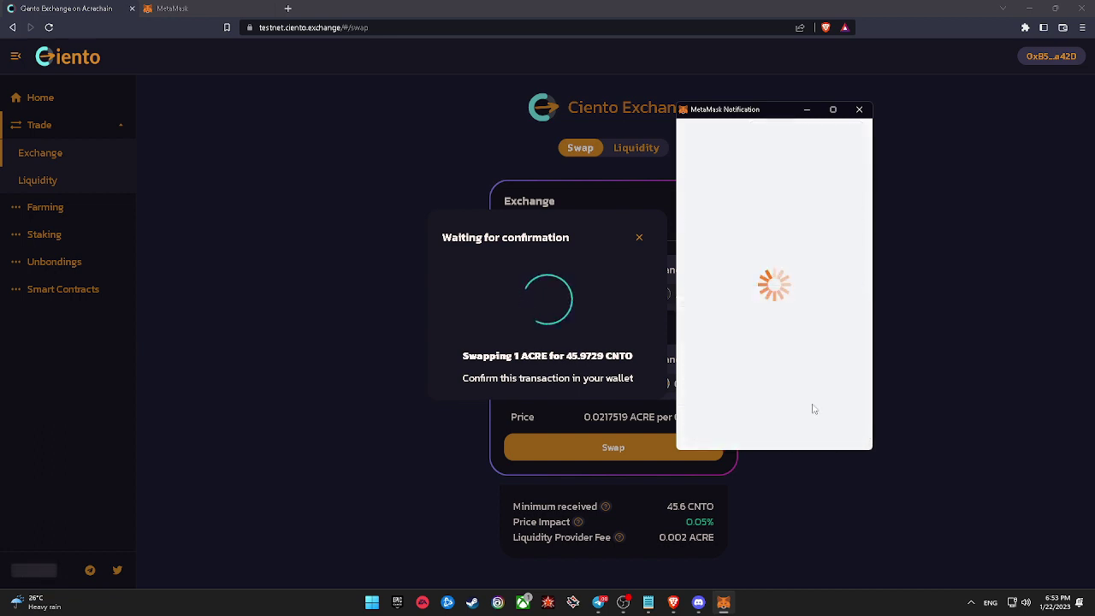
click(552, 386)
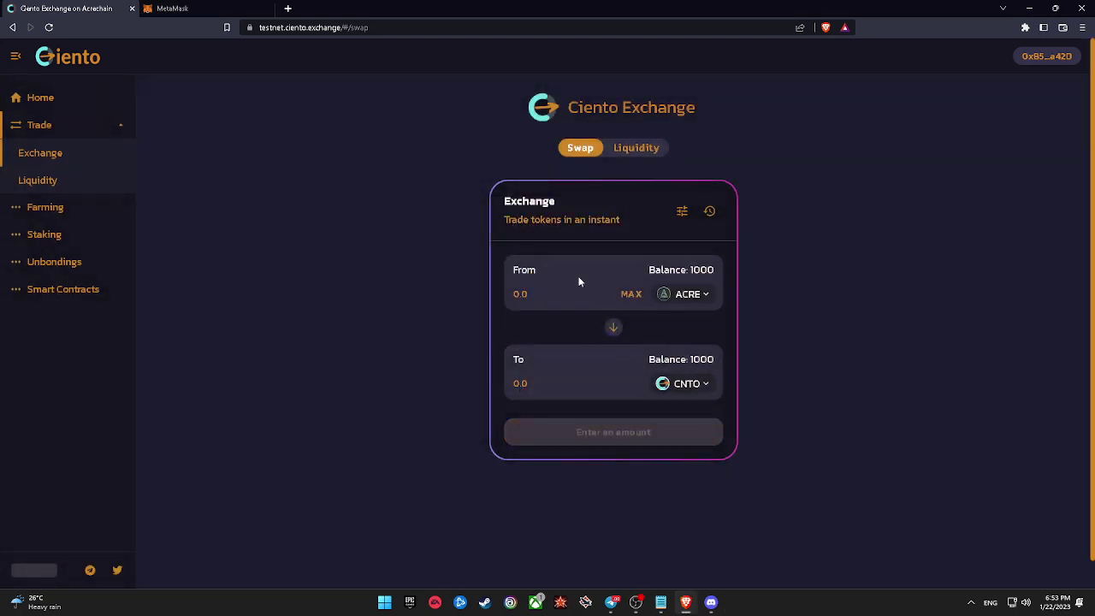
Check the available farming pools and open the form for adding liquidity.
click(40, 185)
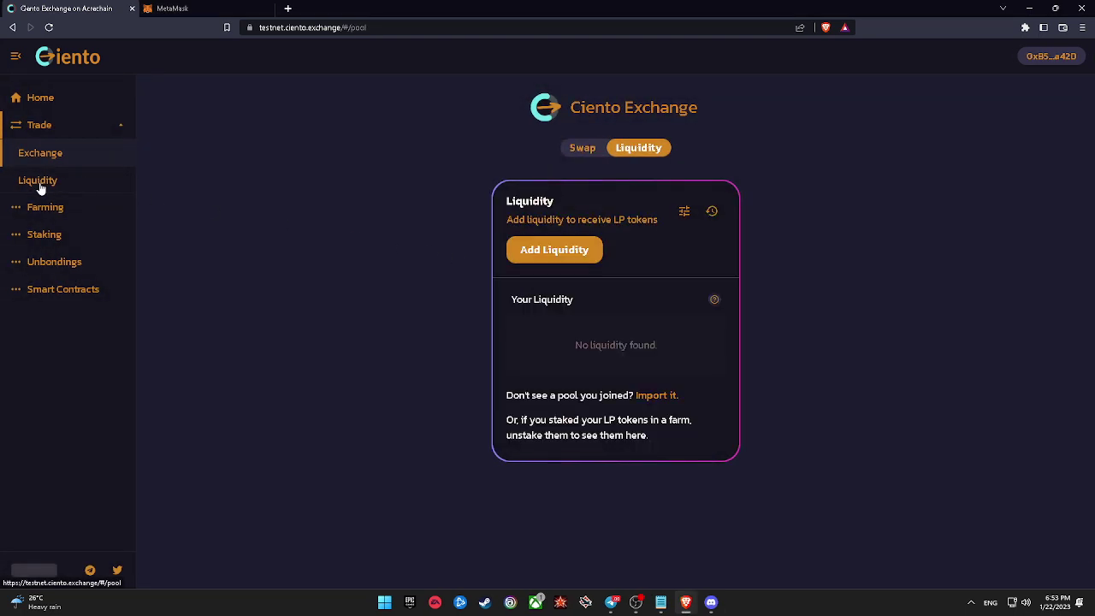
click(85, 213)
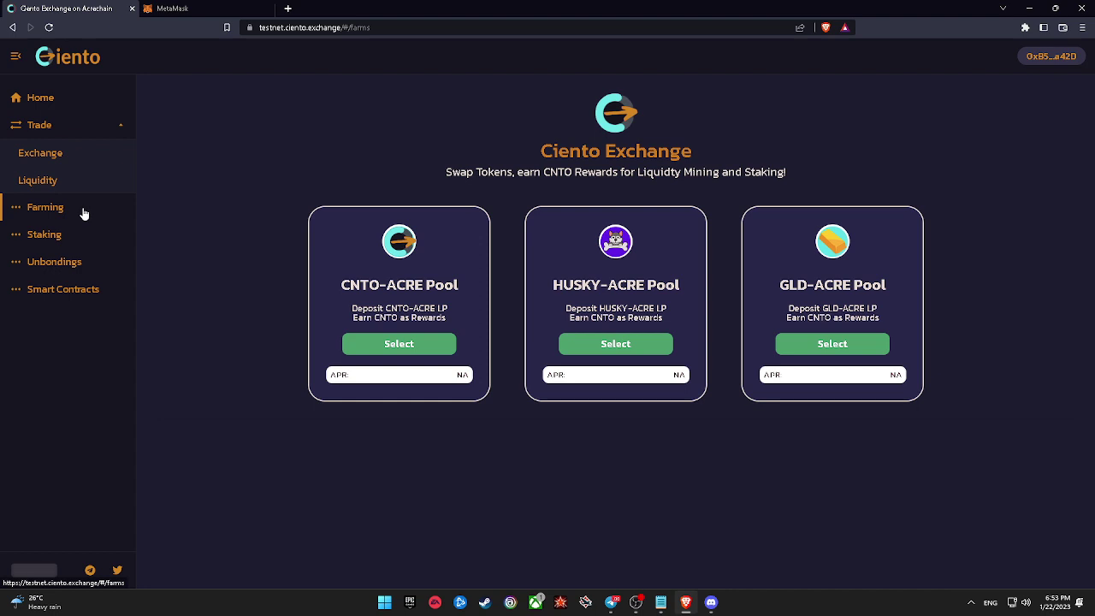
click(74, 185)
click(529, 251)
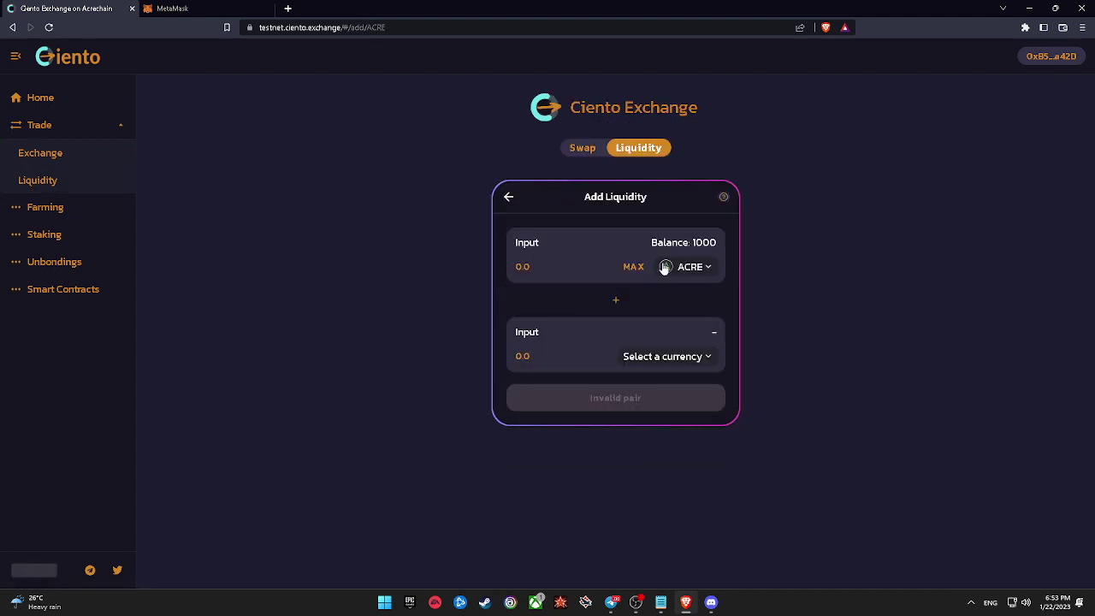
Pair ACRE with SLV in the Add Liquidity form and set the ACRE amount to 1.
click(682, 356)
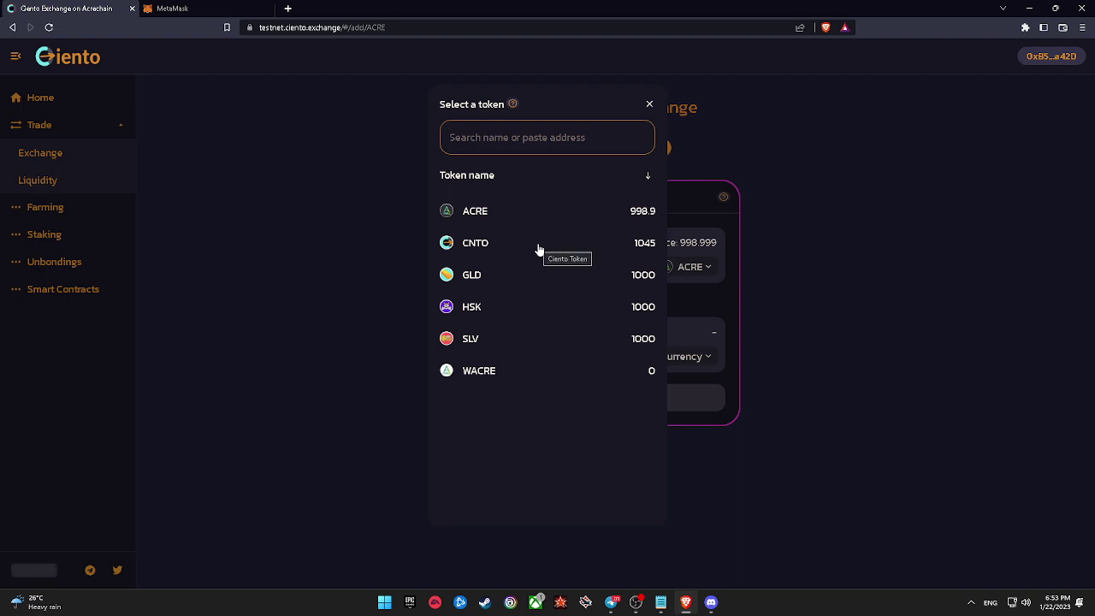
click(545, 370)
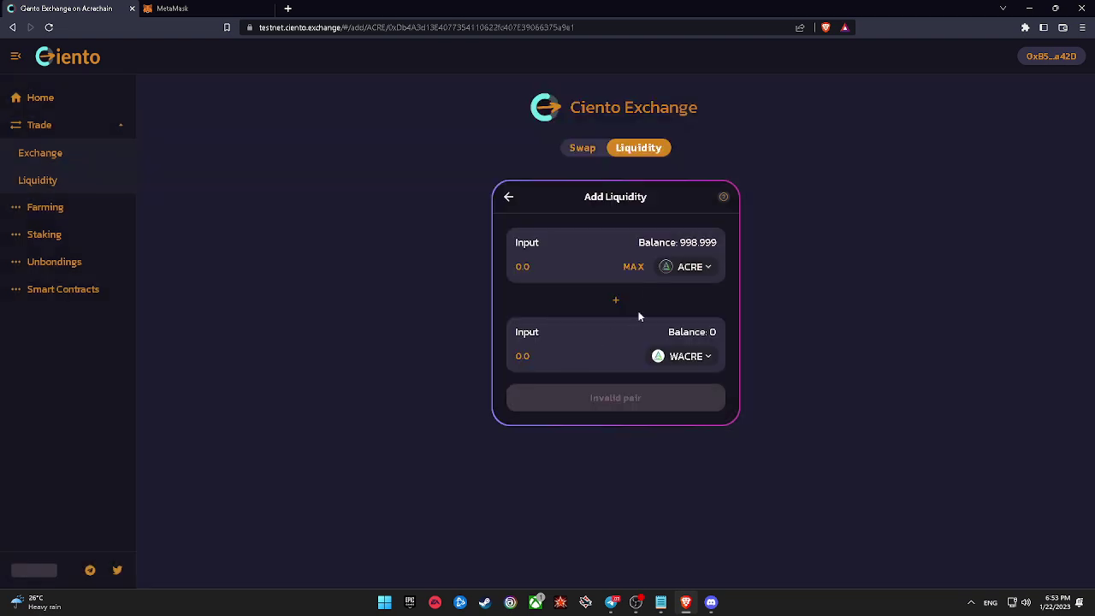
click(680, 356)
click(496, 337)
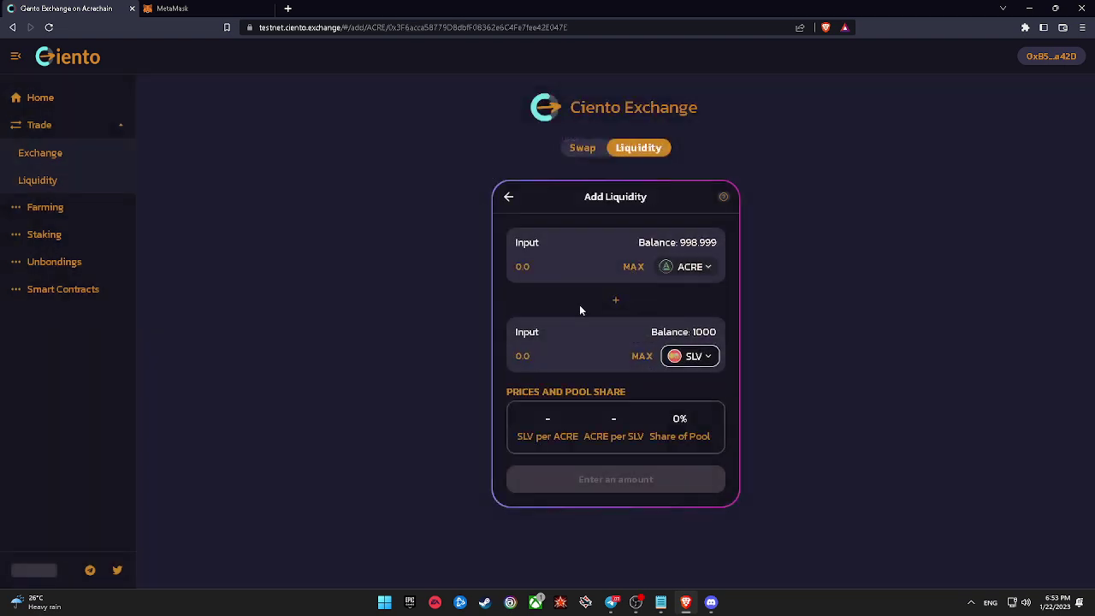
click(546, 266)
text(1)
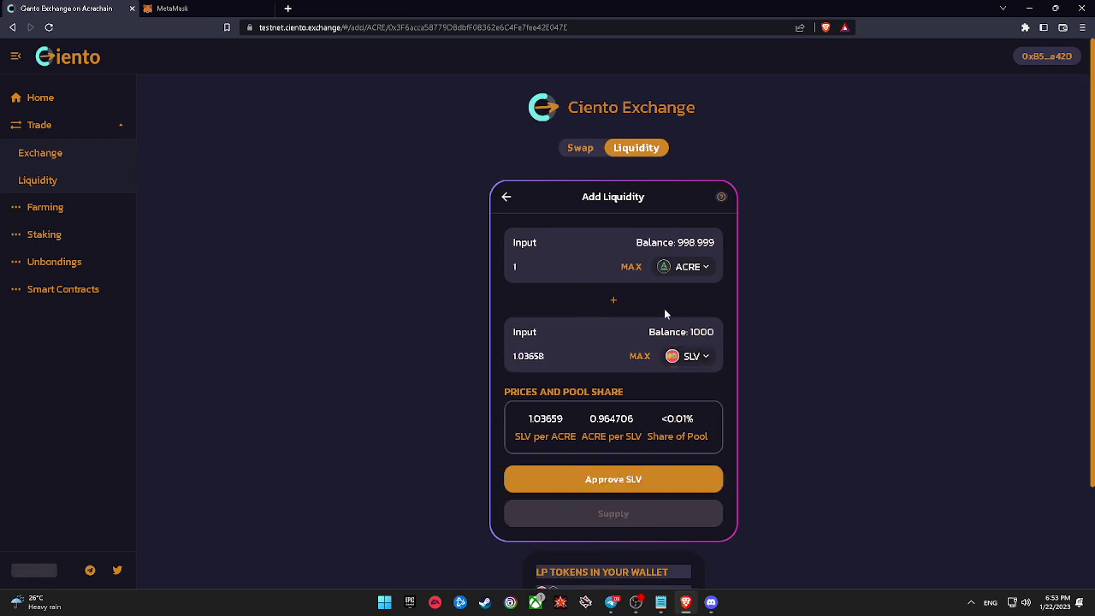
Request approval to spend SLV, review the full transaction details in MetaMask and confirm the permission.
click(569, 478)
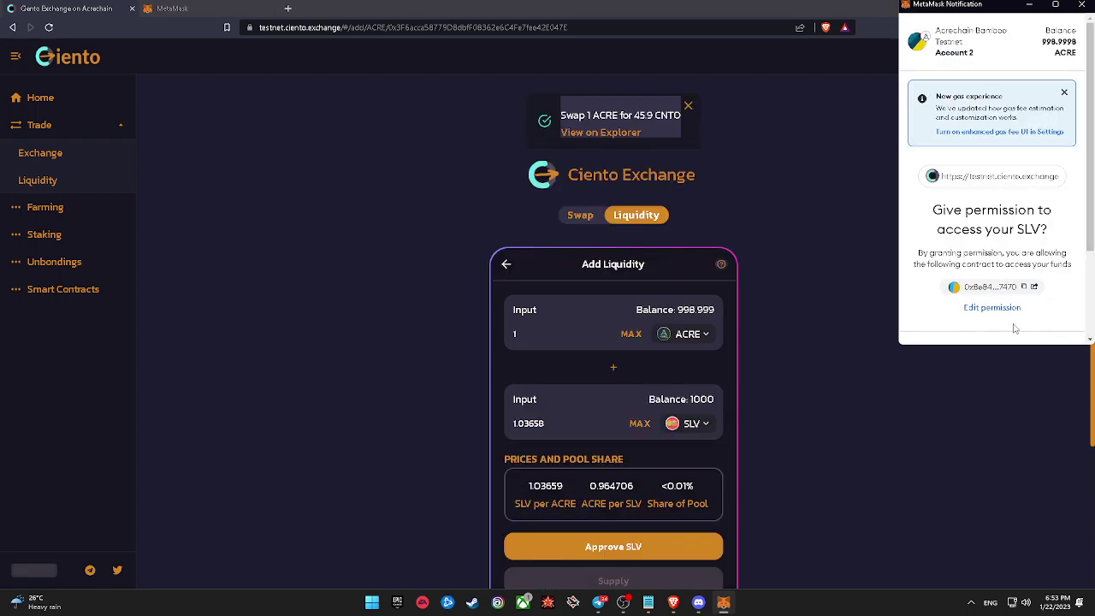
scroll(1015, 329, down, 3)
click(1005, 285)
scroll(1014, 291, down, 5)
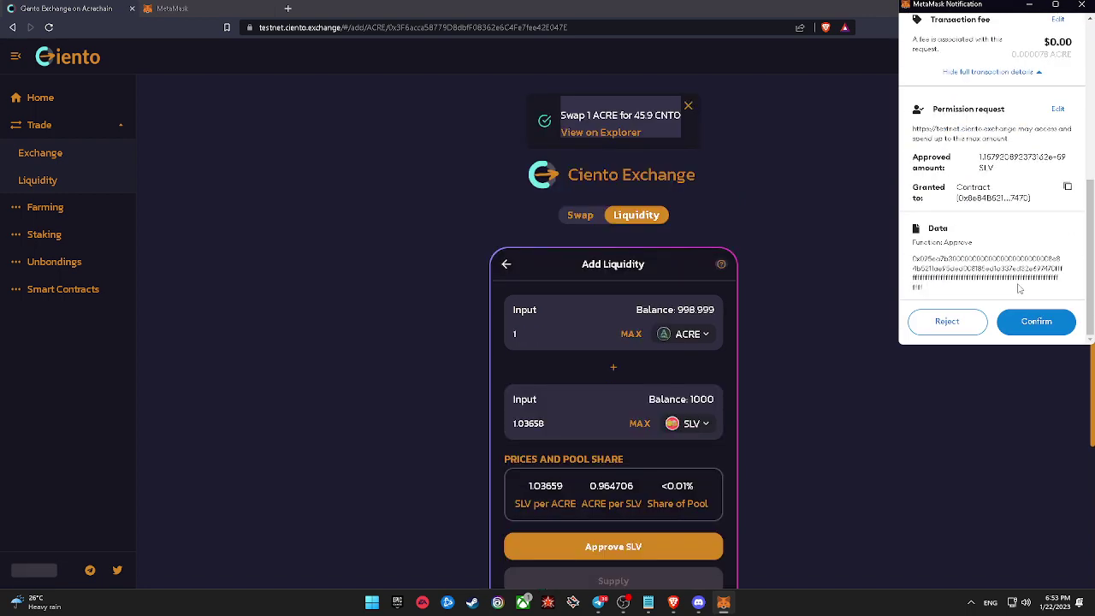
click(1037, 322)
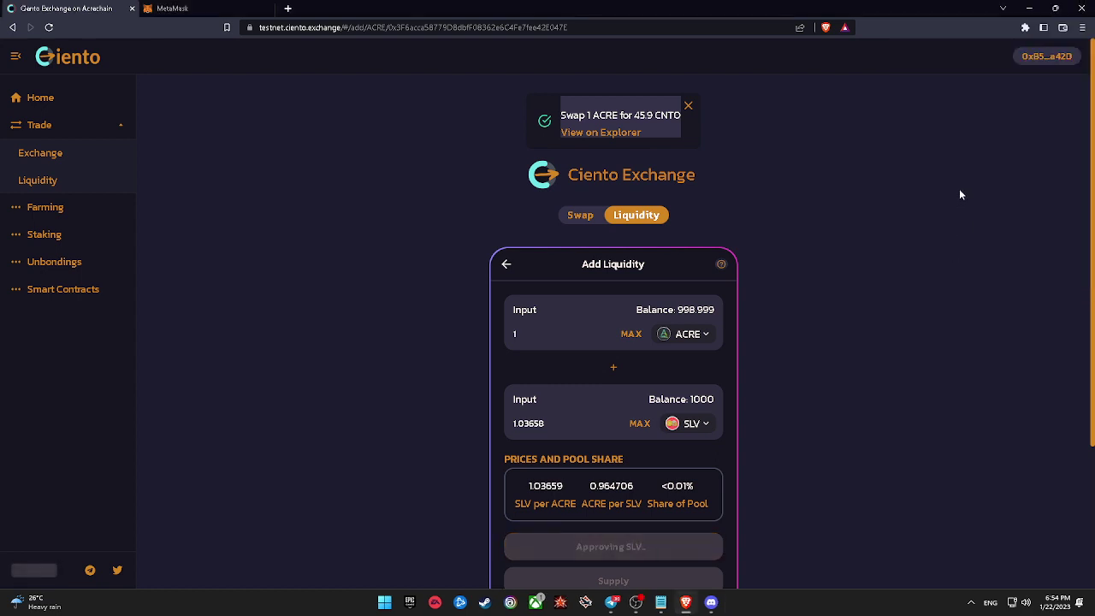
Request the SLV spending approval again and confirm it in MetaMask.
scroll(814, 302, down, 2)
scroll(838, 280, up, 1)
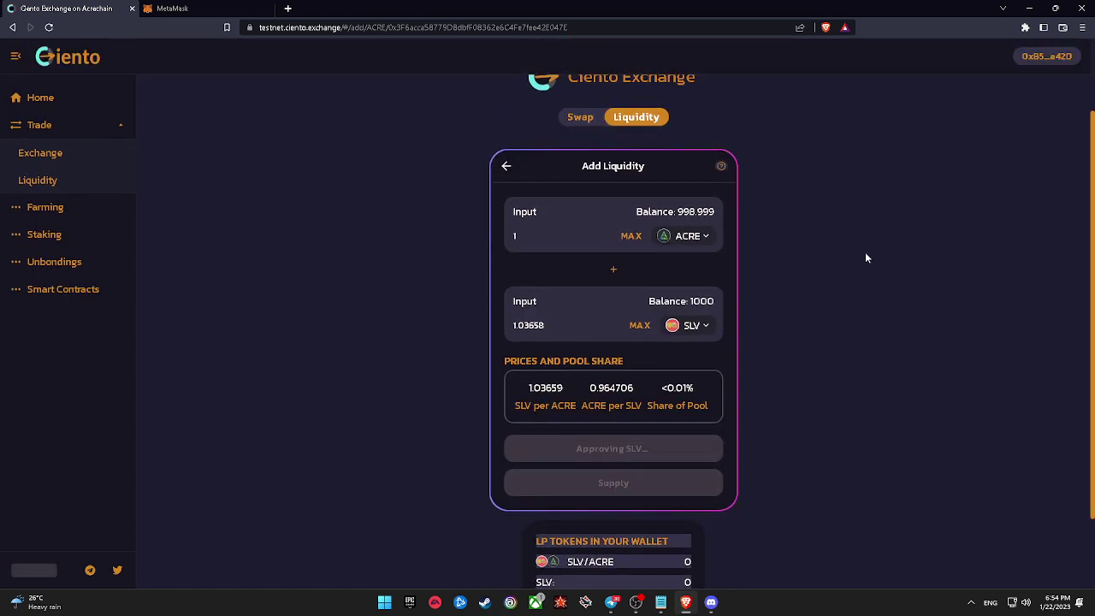
scroll(865, 254, down, 1)
click(643, 414)
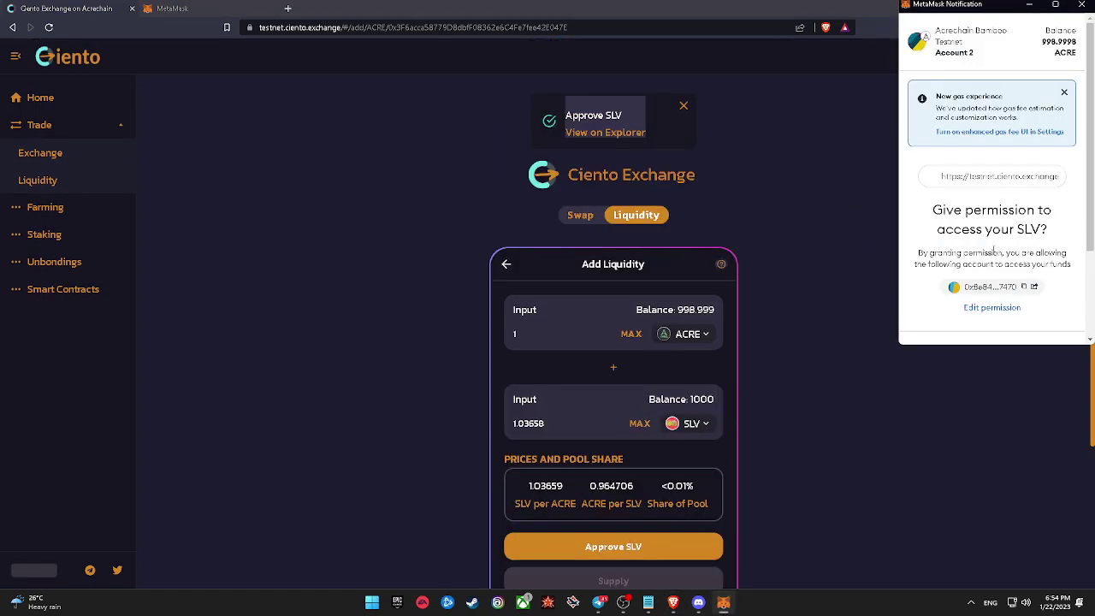
scroll(1010, 257, down, 3)
click(1036, 320)
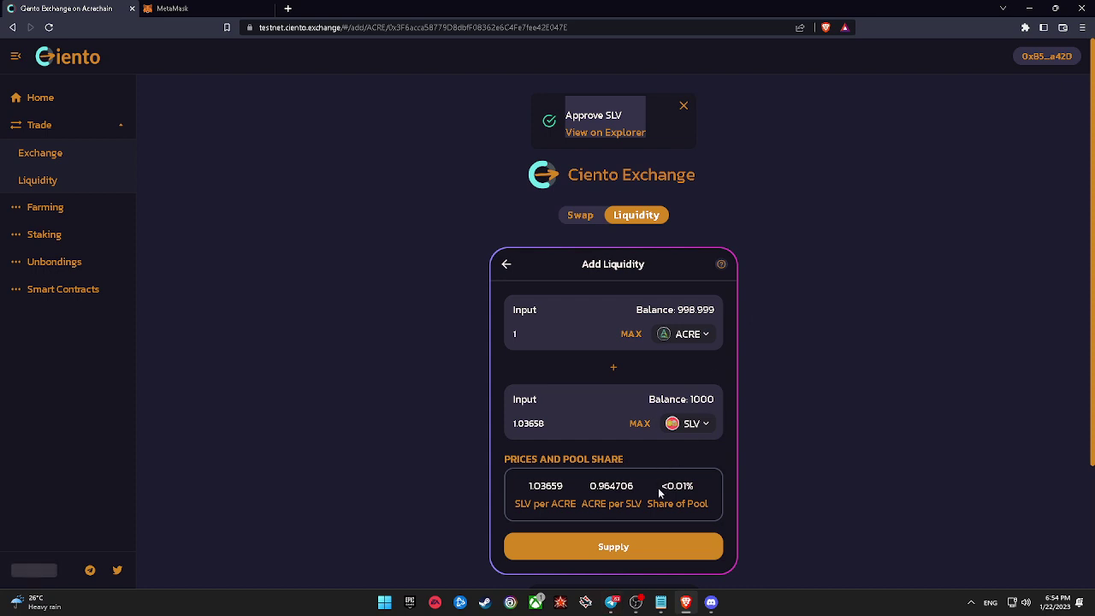
Supply 1 ACRE and 1.03658 SLV as liquidity, confirm the transaction in MetaMask and check the LP tokens section.
click(653, 543)
click(576, 443)
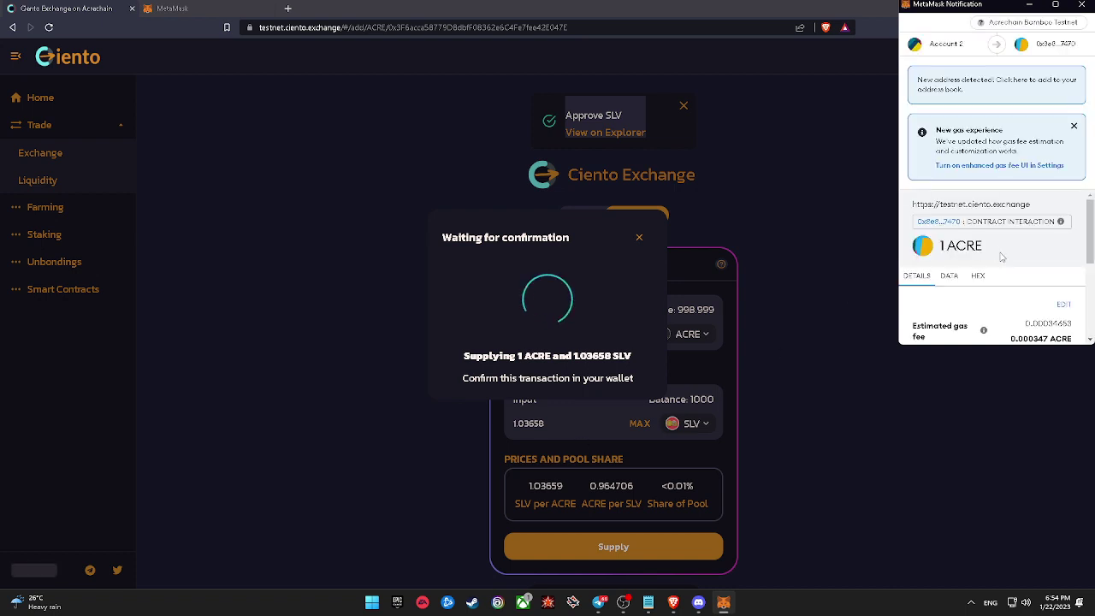
scroll(1002, 256, down, 5)
click(1036, 324)
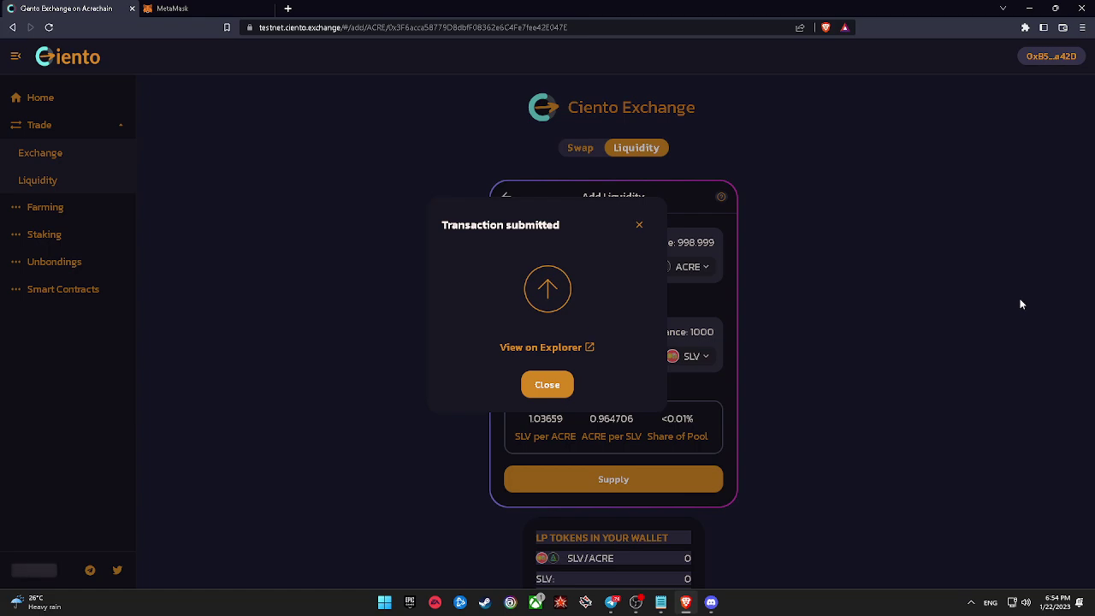
click(548, 385)
scroll(599, 428, down, 1)
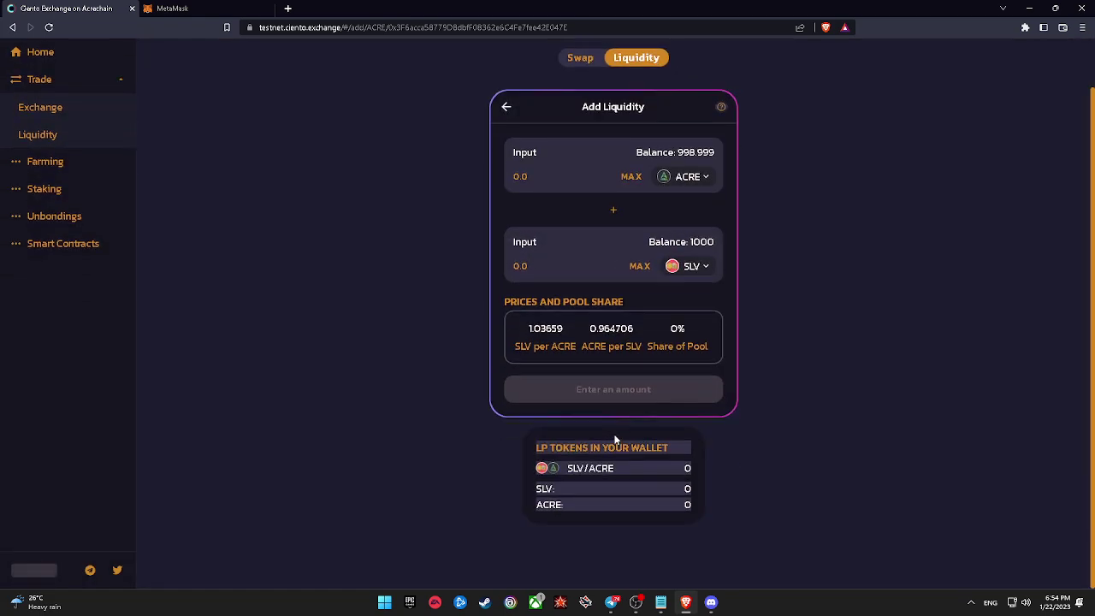
scroll(553, 384, up, 1)
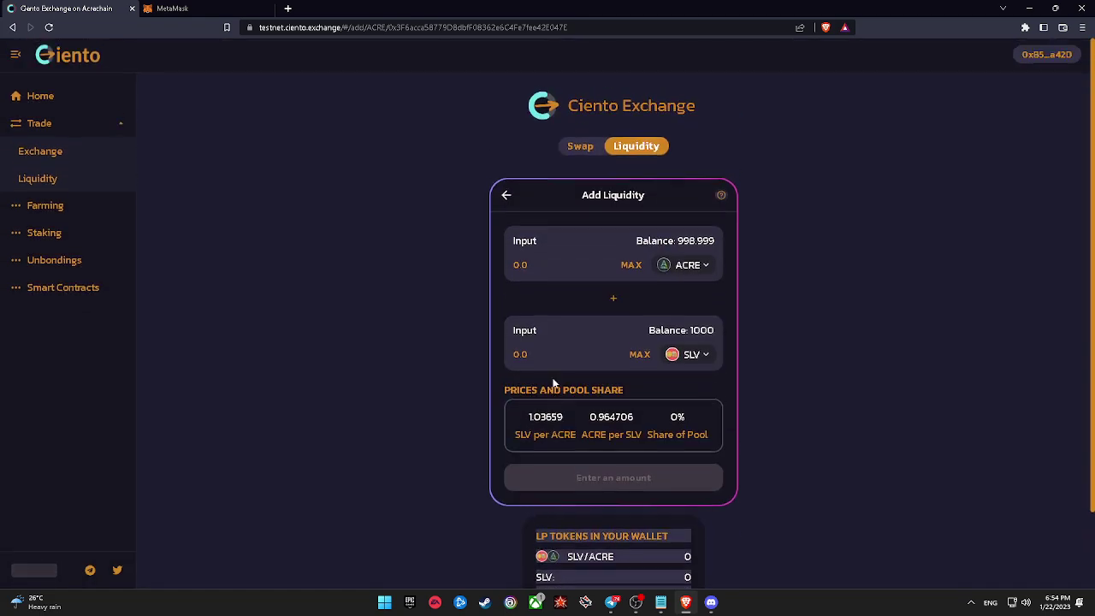
Open the CNTO-ACRE farming pool and display its form for staking LP tokens.
click(73, 211)
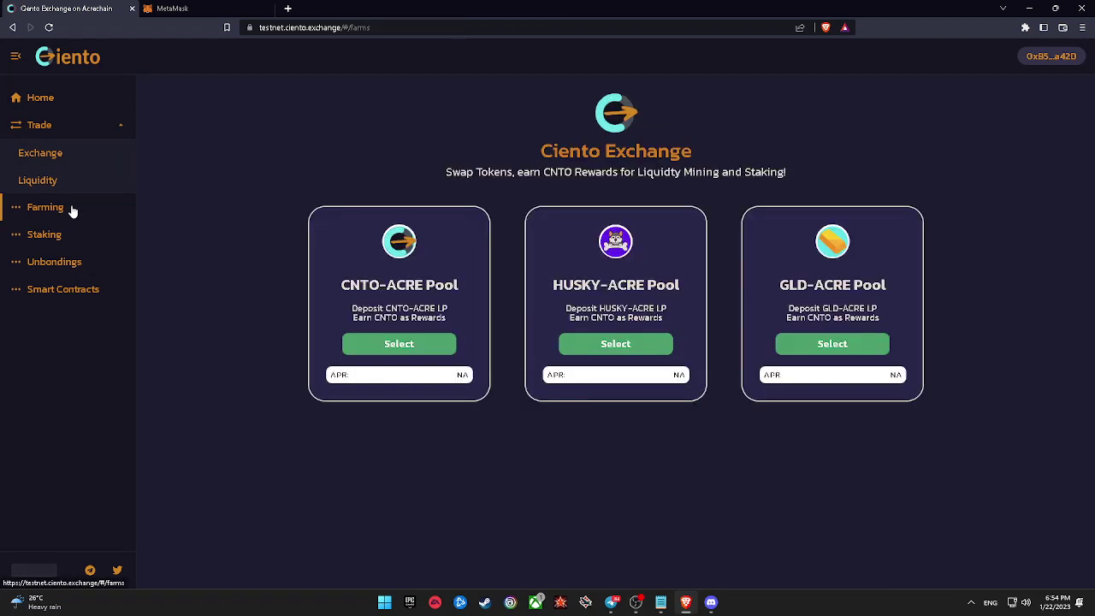
click(409, 339)
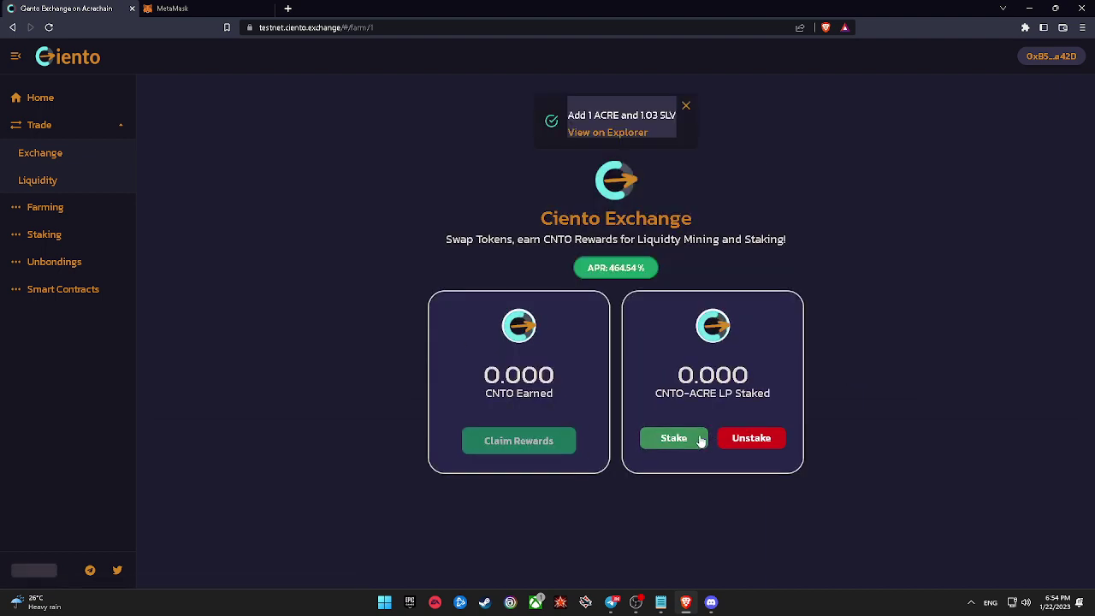
click(699, 439)
scroll(699, 439, down, 1)
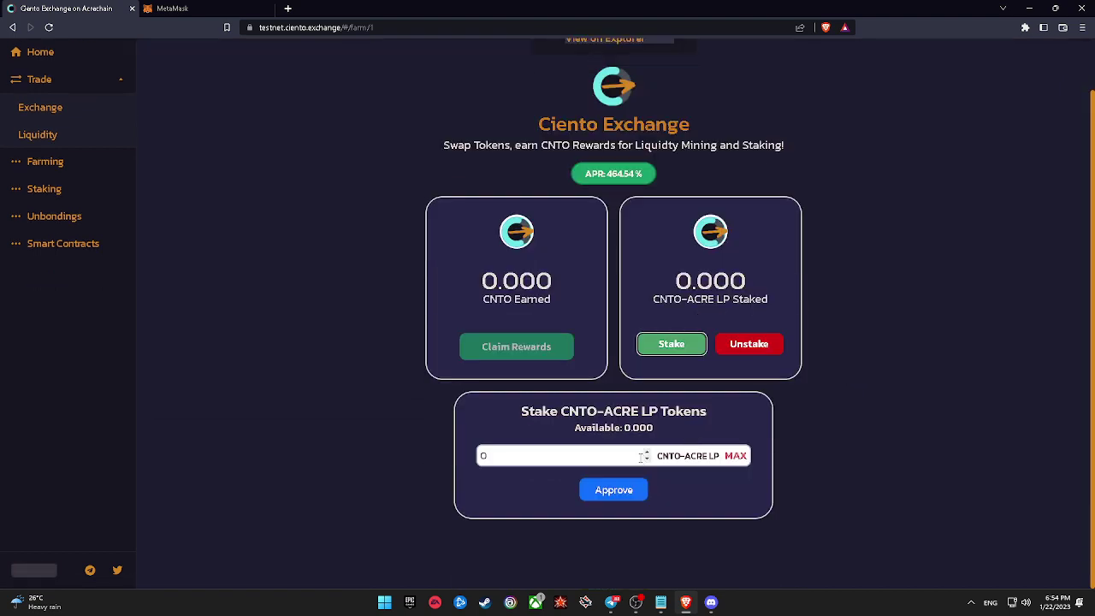
Try to fill the stake amount with the maximum available CNTO-ACRE LP tokens.
click(733, 458)
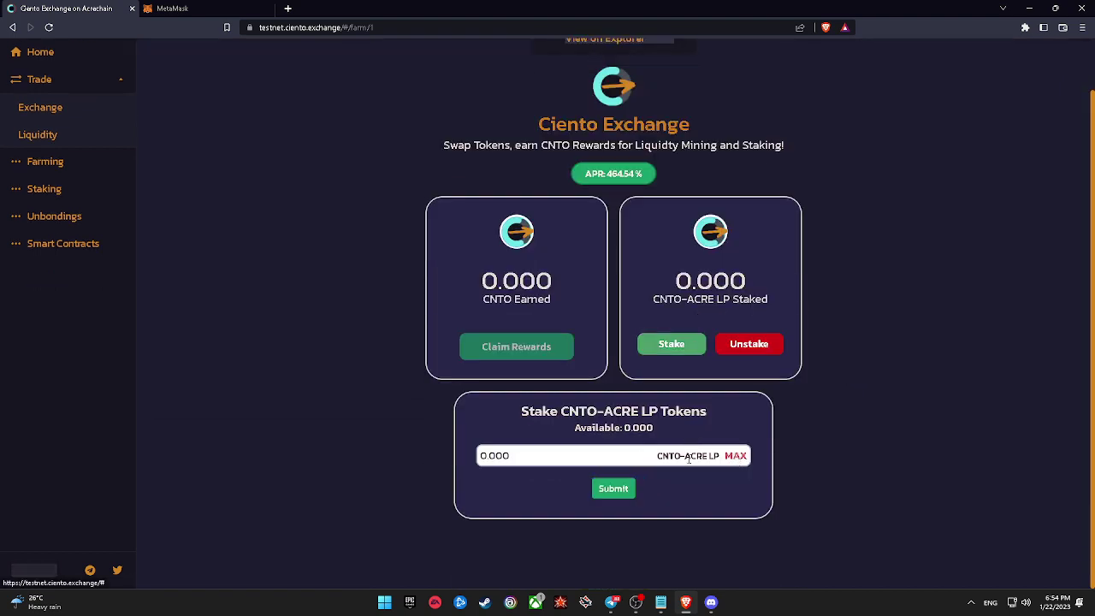
triple_click(734, 460)
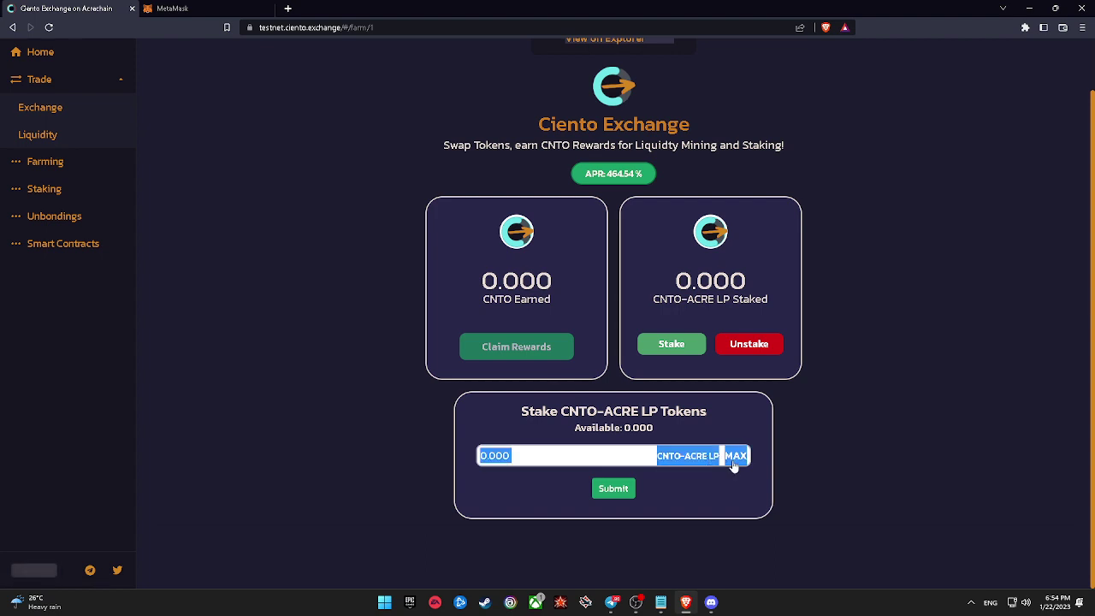
click(801, 428)
Set up a new liquidity pair of 1 ACRE with CNTO and check the CNTO/ACRE LP tokens in the wallet.
click(37, 136)
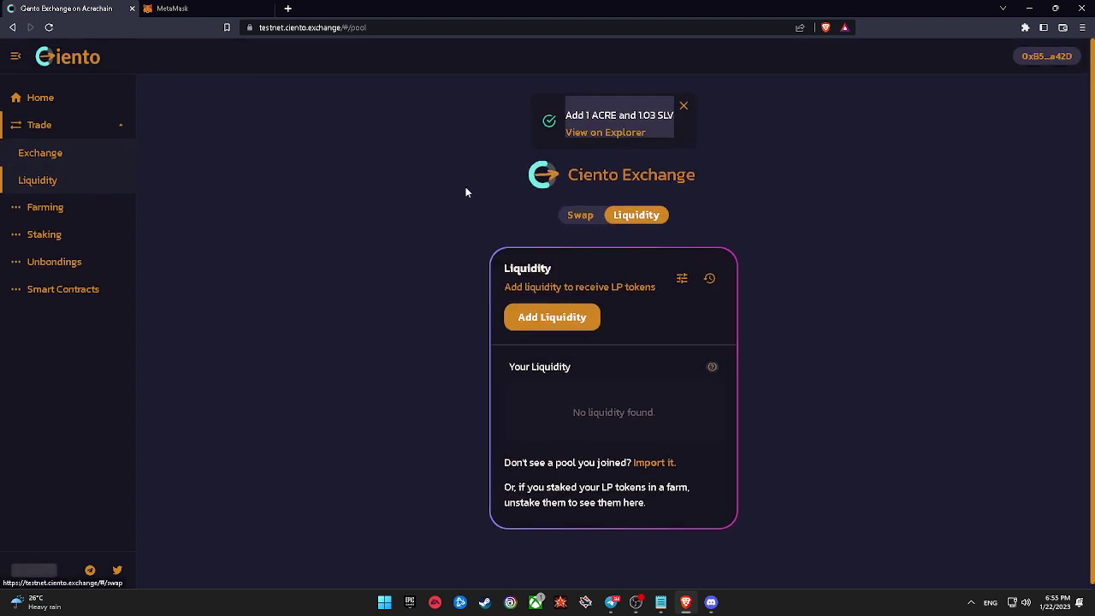
click(581, 316)
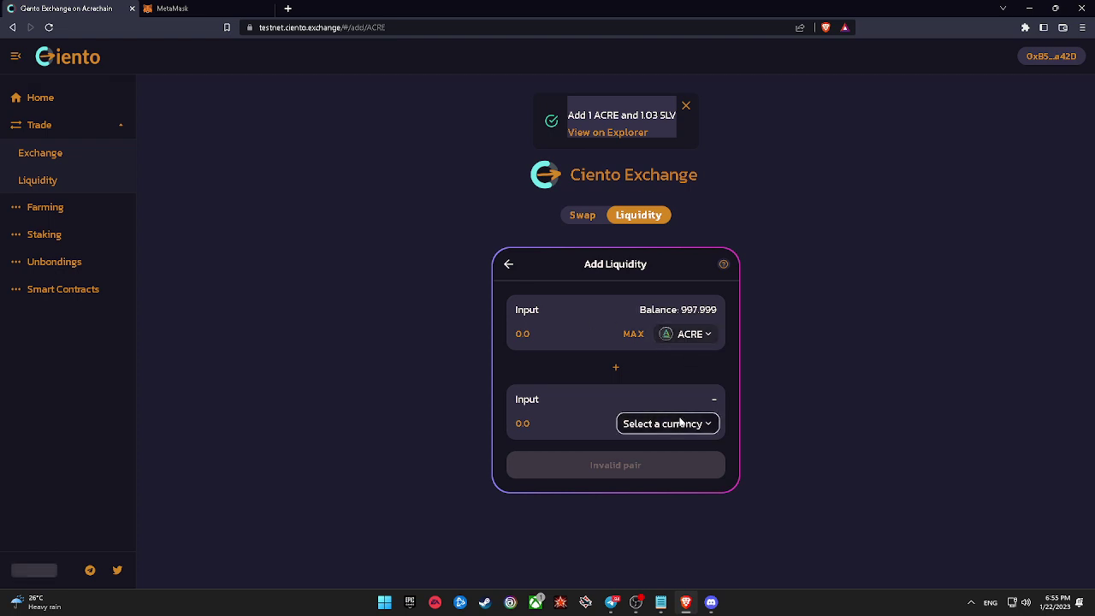
click(685, 423)
click(476, 243)
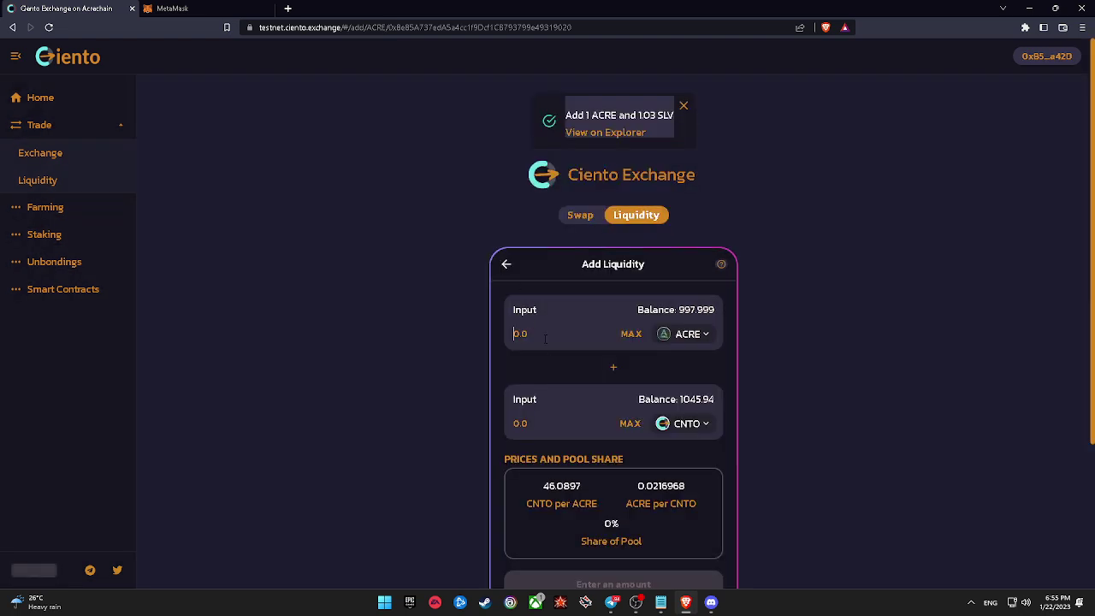
text(1)
scroll(567, 328, down, 3)
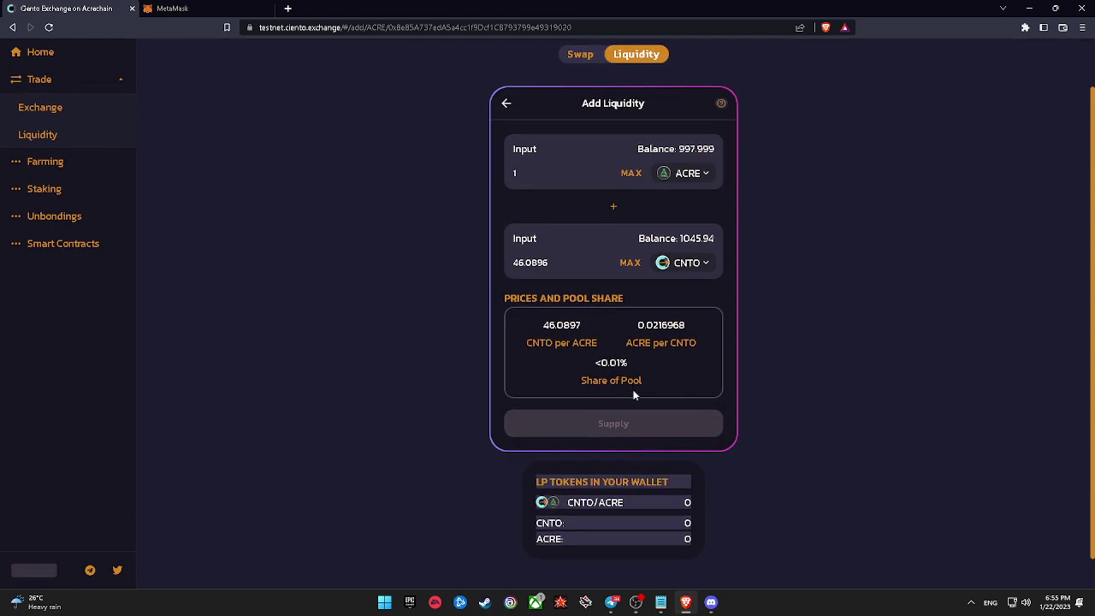
scroll(617, 415, up, 2)
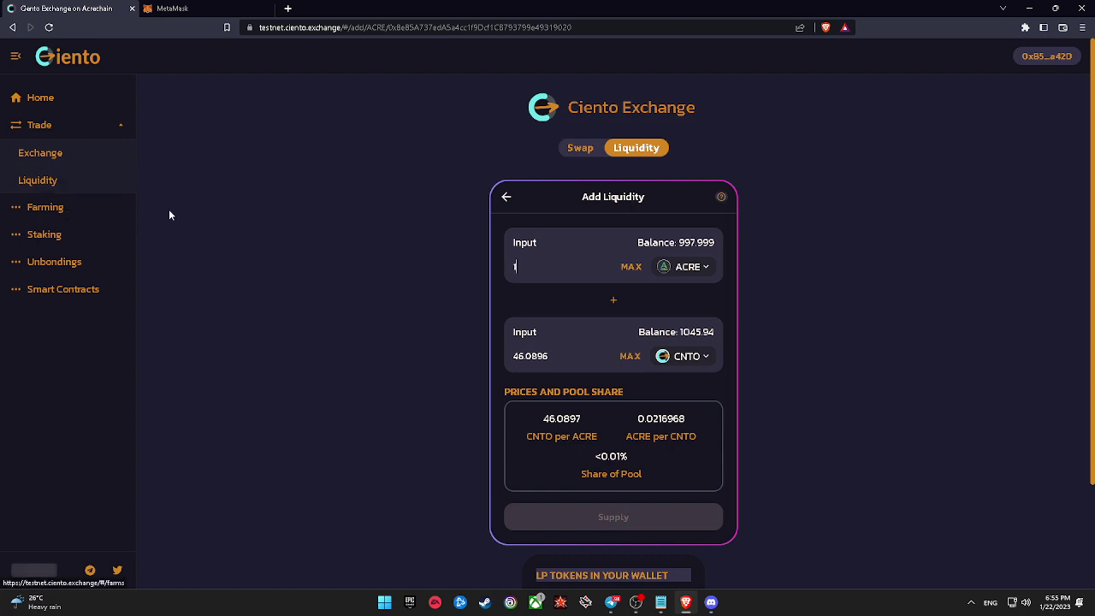
Check the CNTO-ACRE farming pool's staked LP tokens, then return to the exchange page.
click(60, 213)
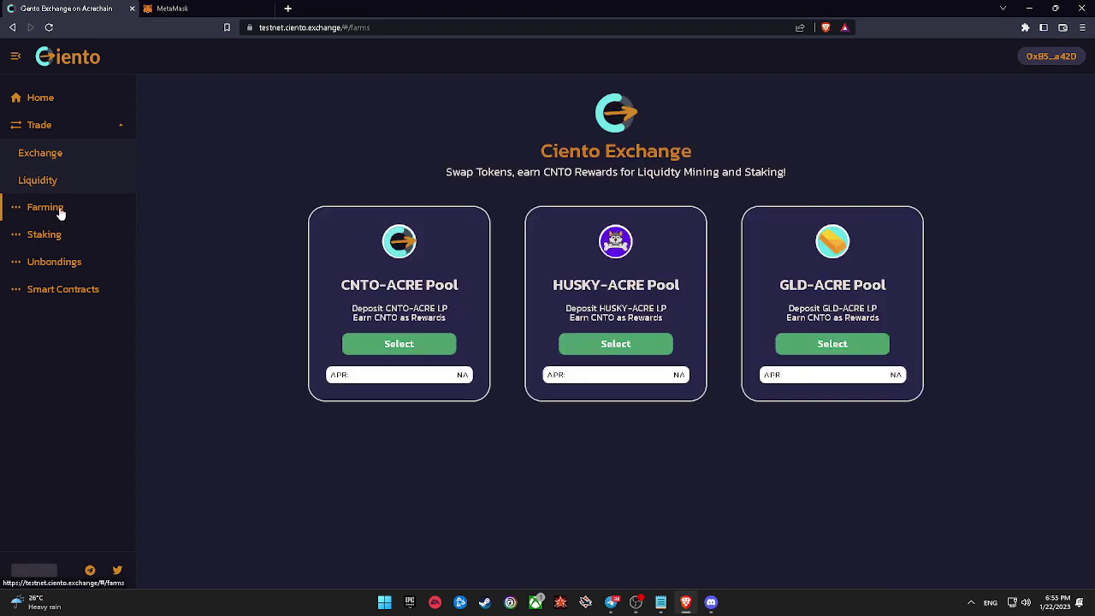
click(436, 345)
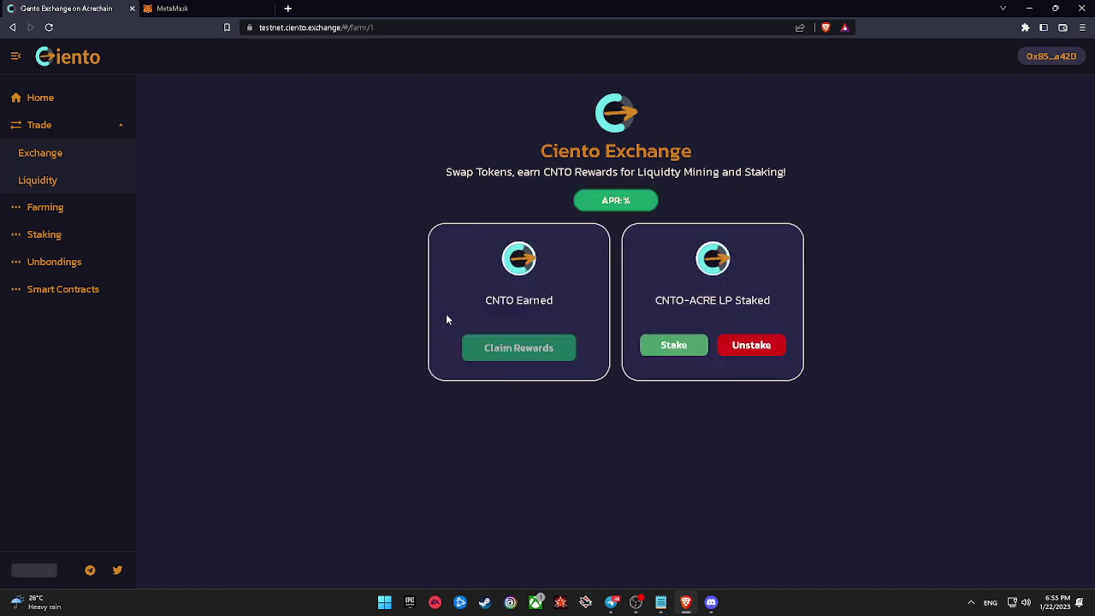
click(45, 158)
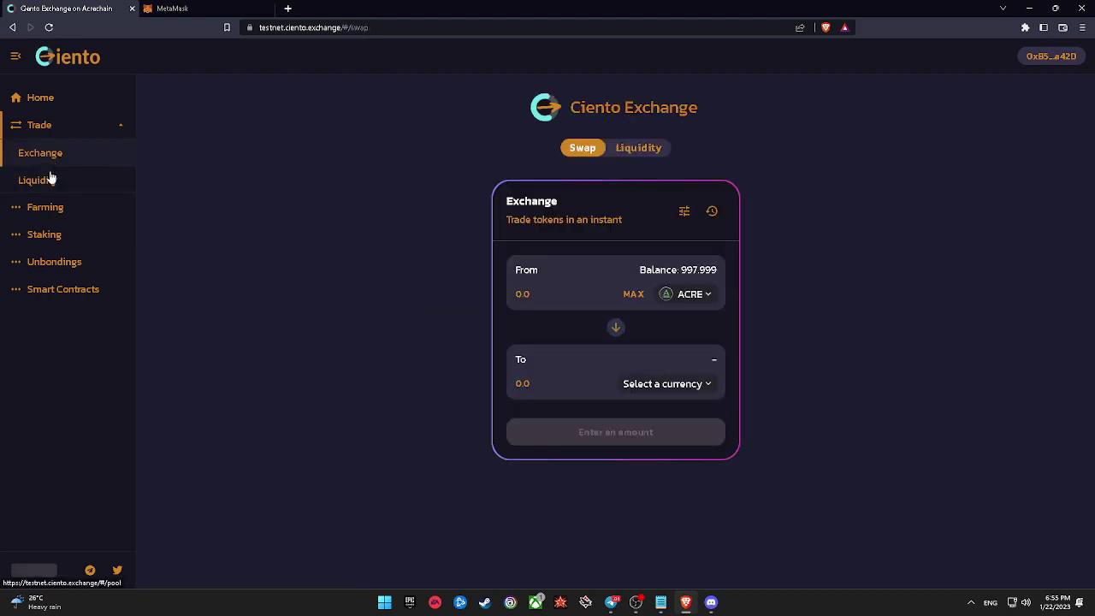
Set up the liquidity pair with 1 CNTO as the first token and ACRE as the second.
click(47, 178)
click(550, 250)
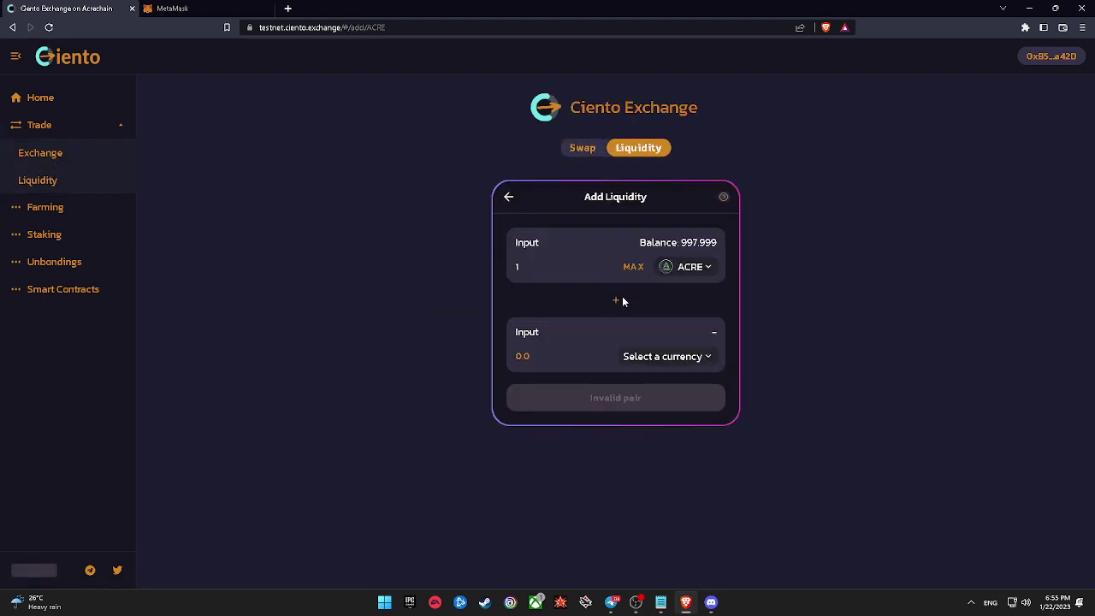
click(687, 272)
click(587, 246)
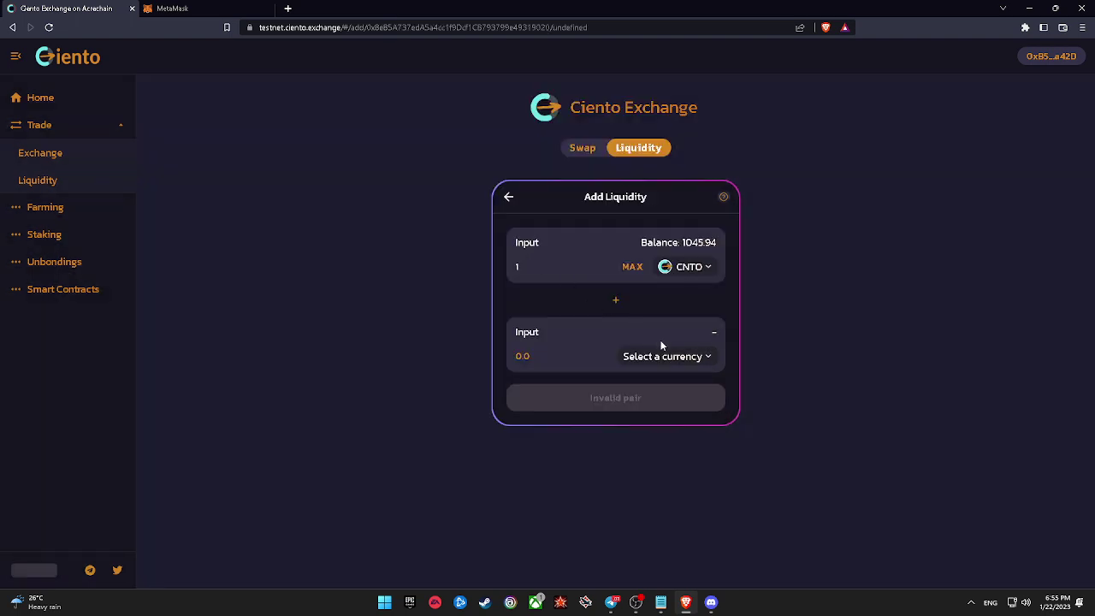
click(664, 353)
click(513, 220)
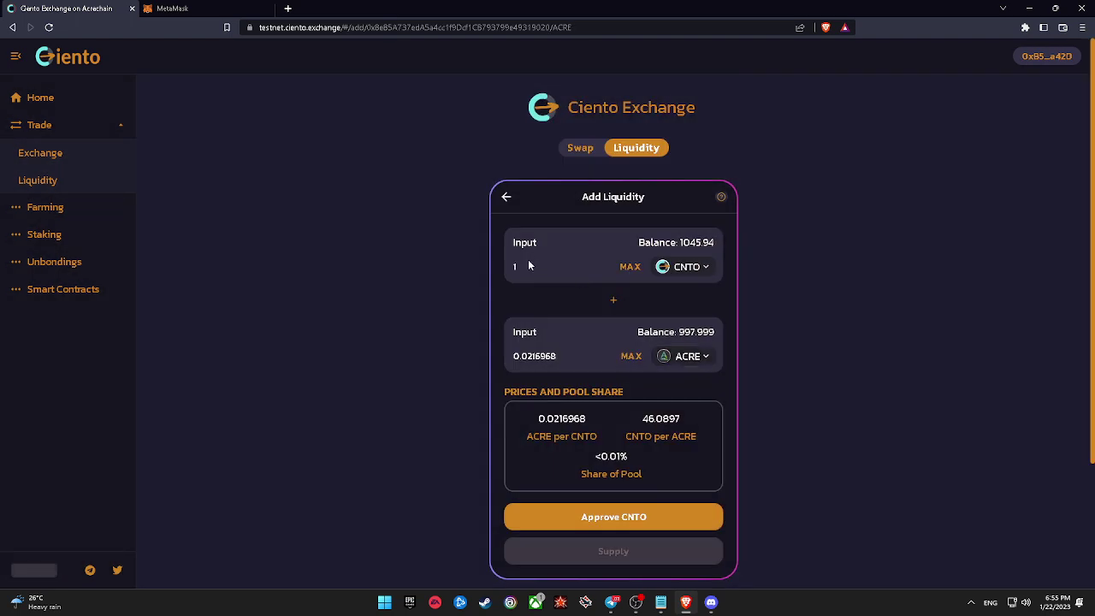
Request approval to spend CNTO and confirm the permission in MetaMask.
click(661, 516)
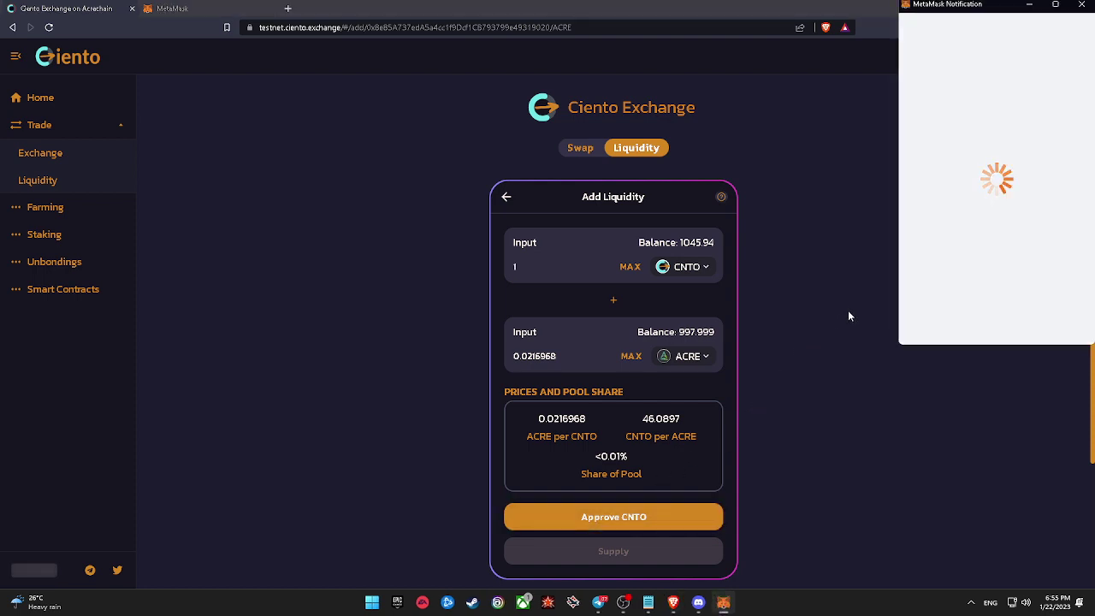
scroll(1023, 307, down, 3)
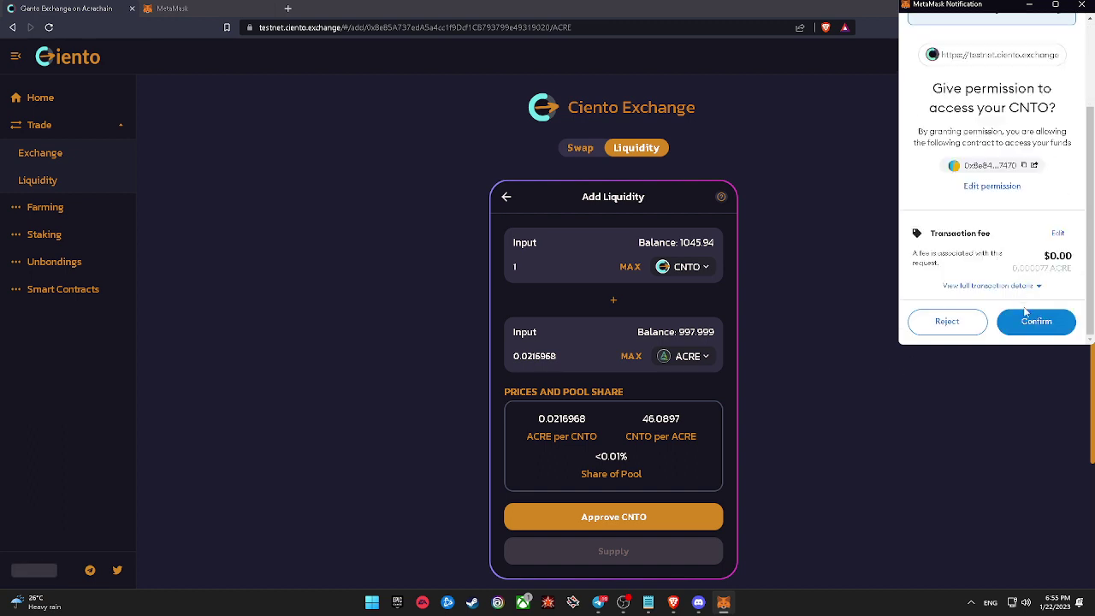
click(1026, 314)
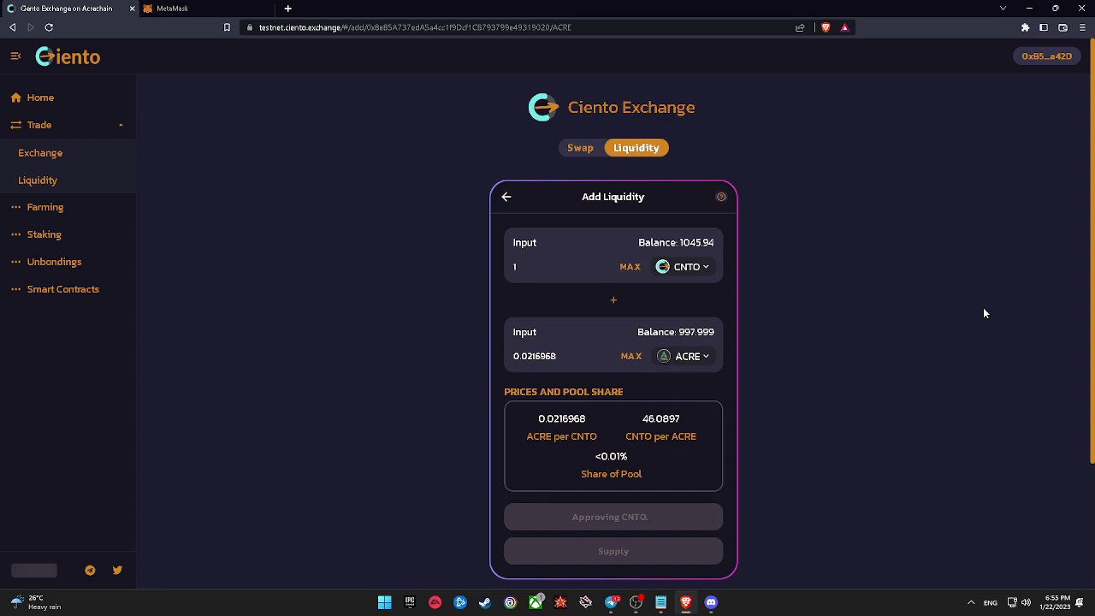
scroll(848, 347, down, 1)
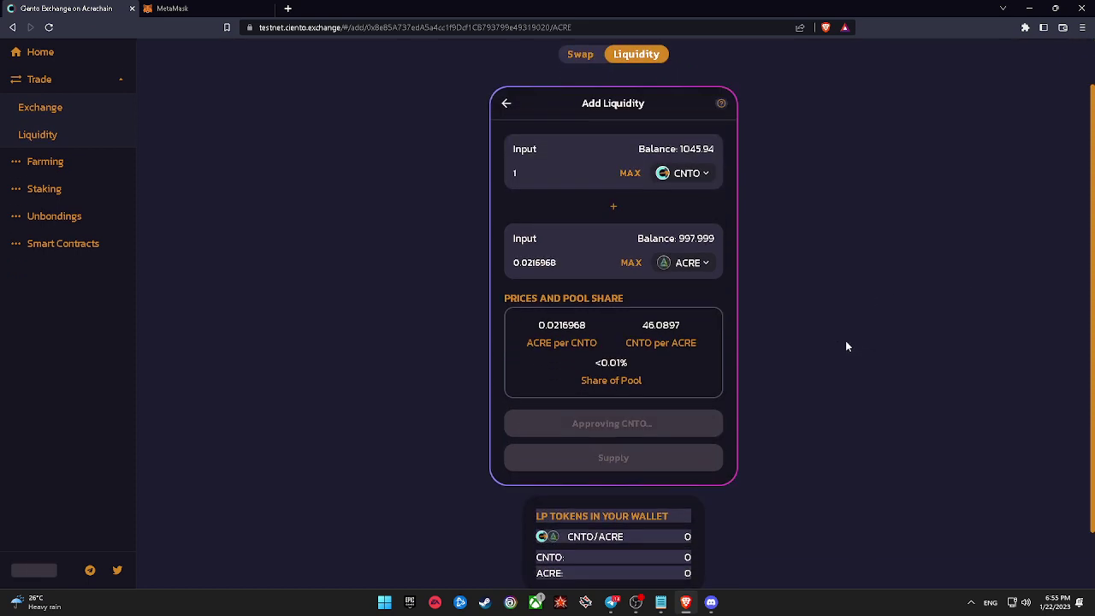
scroll(800, 364, up, 1)
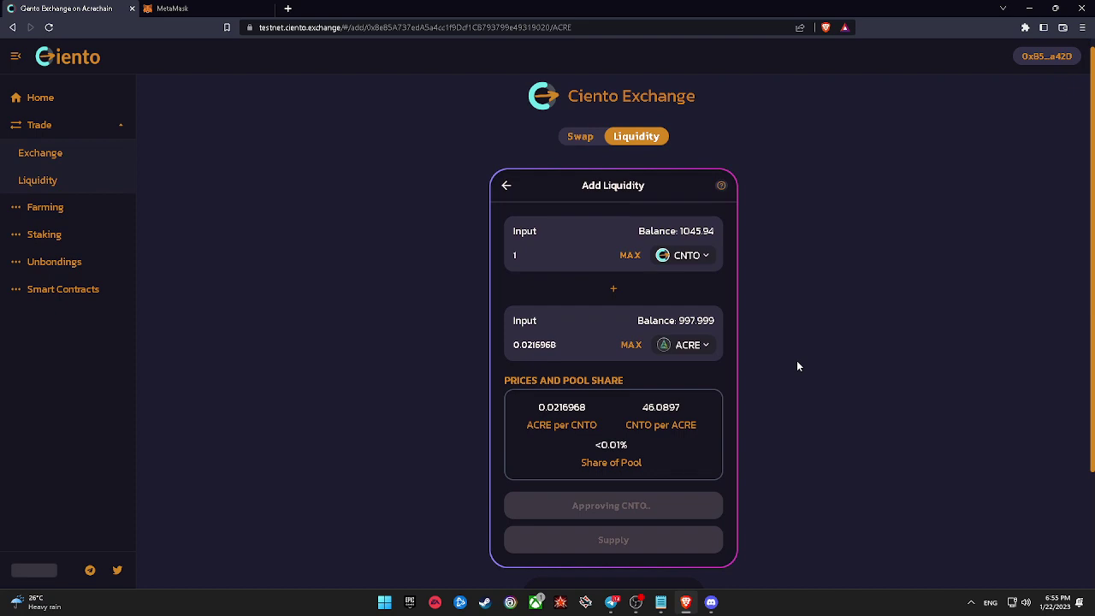
scroll(718, 445, up, 1)
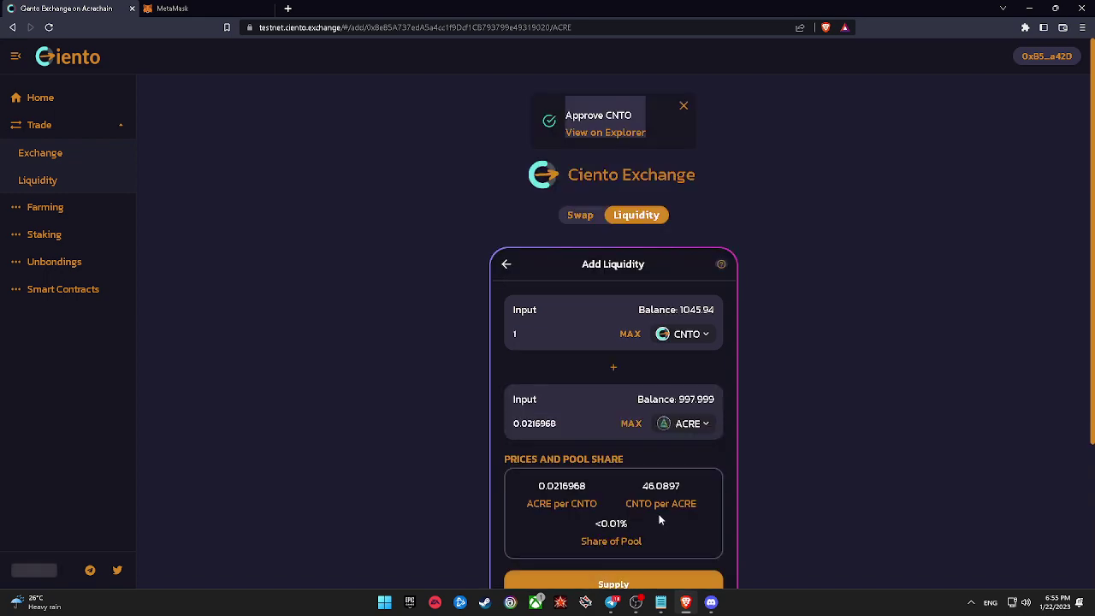
Supply 1 CNTO and 0.0216968 ACRE as liquidity, confirm the transaction in MetaMask and close the submission notice.
scroll(711, 432, down, 2)
click(664, 392)
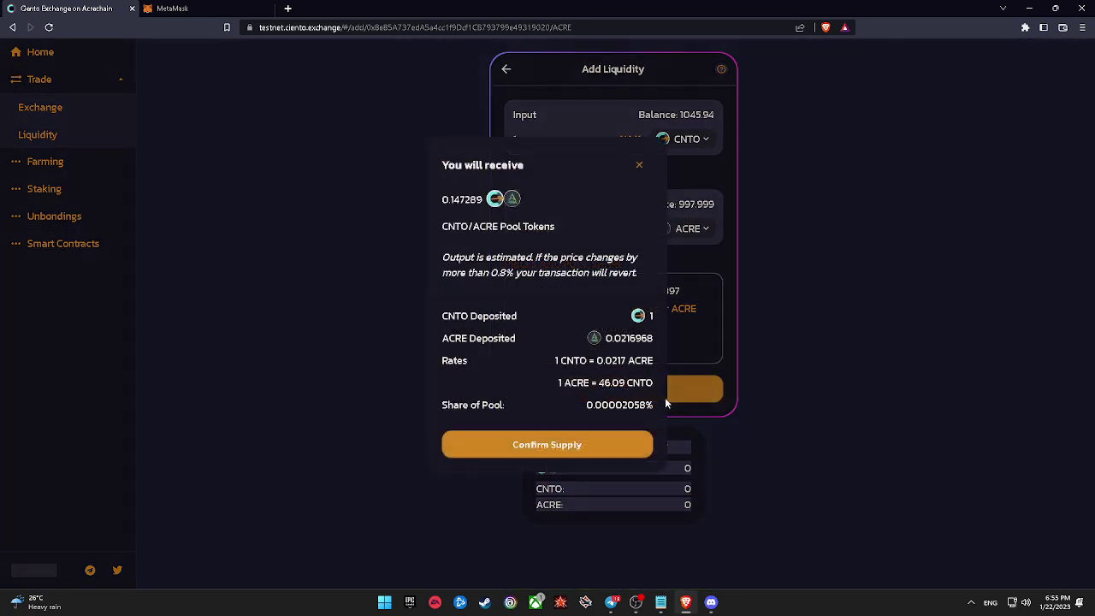
click(610, 440)
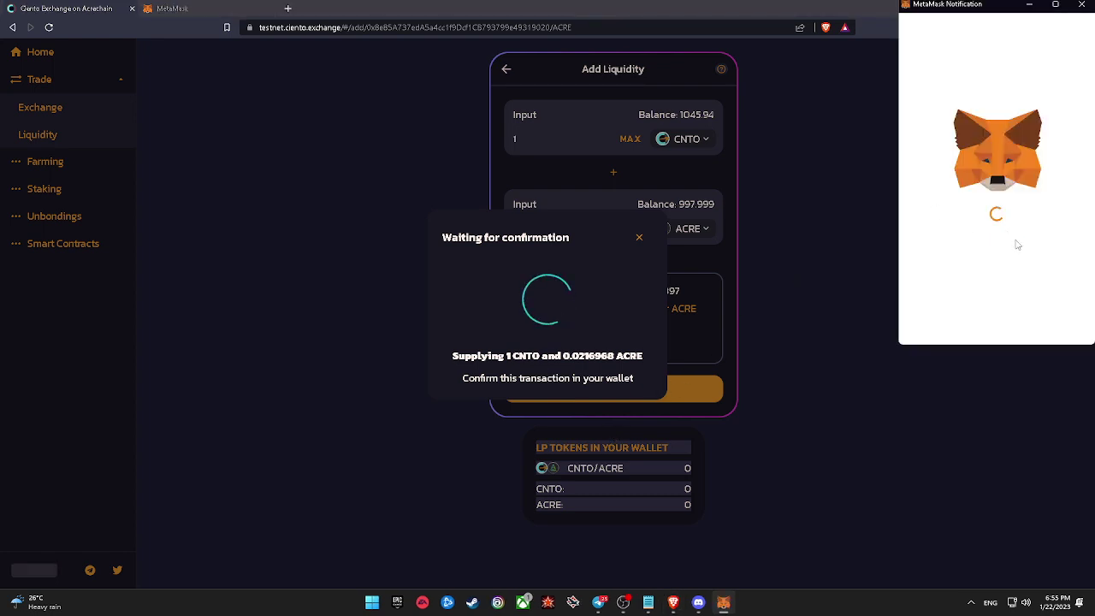
scroll(1027, 317, down, 3)
click(1031, 319)
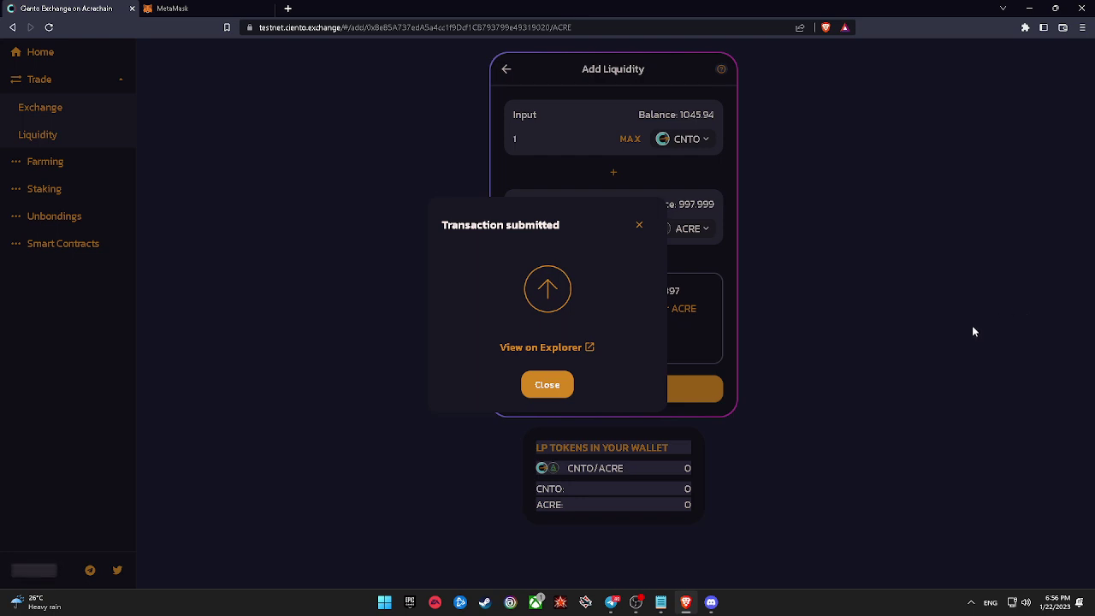
click(539, 385)
scroll(774, 295, up, 2)
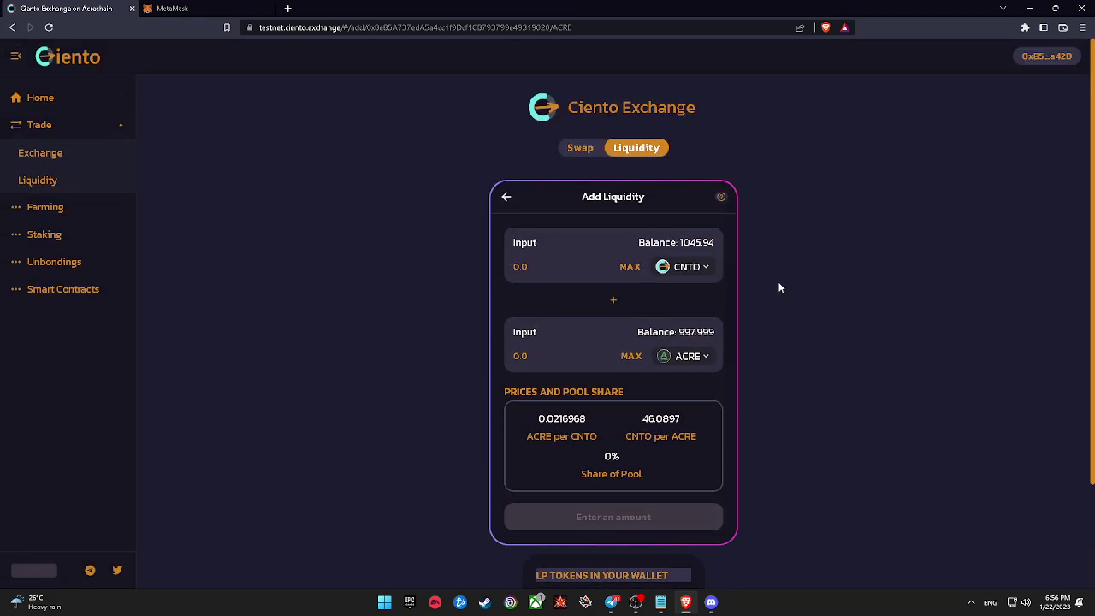
Open the CNTO-ACRE farming pool's staking form and fill in the maximum available LP amount.
click(47, 209)
click(394, 344)
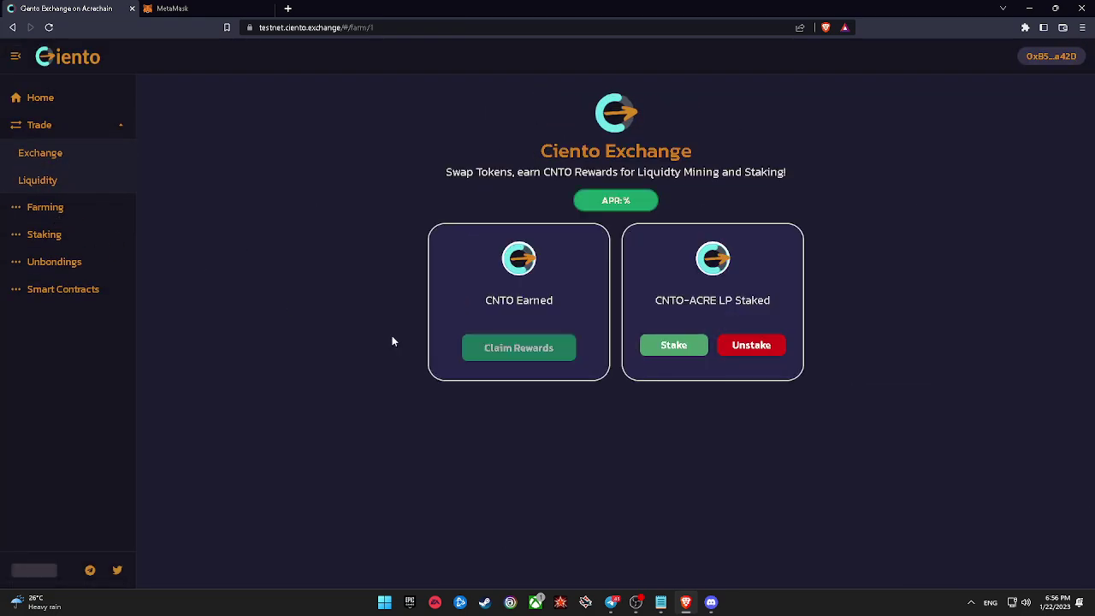
click(674, 371)
scroll(685, 393, down, 1)
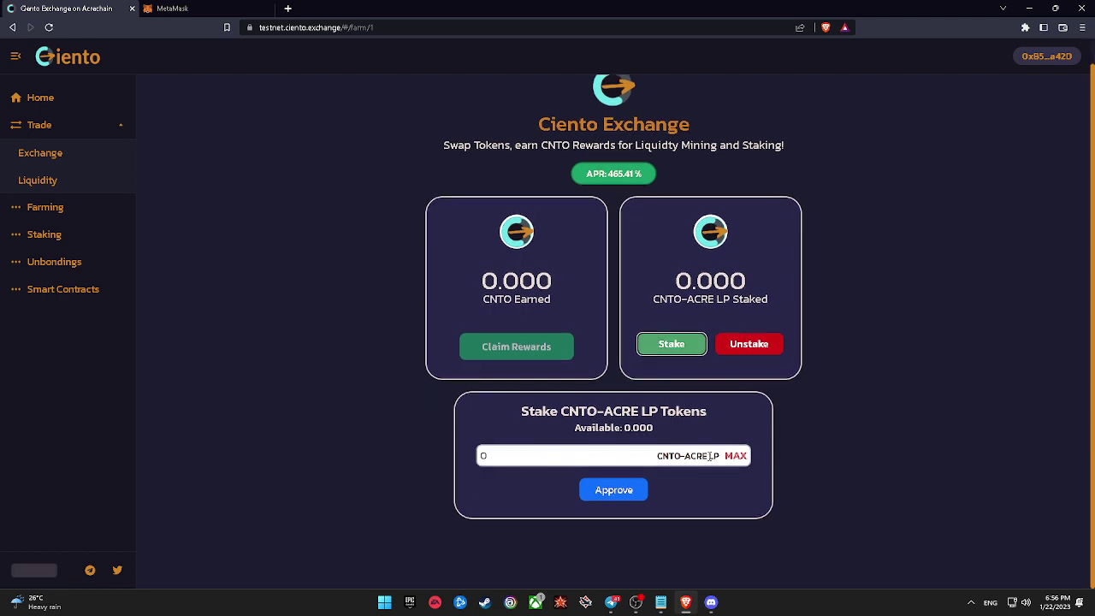
click(733, 458)
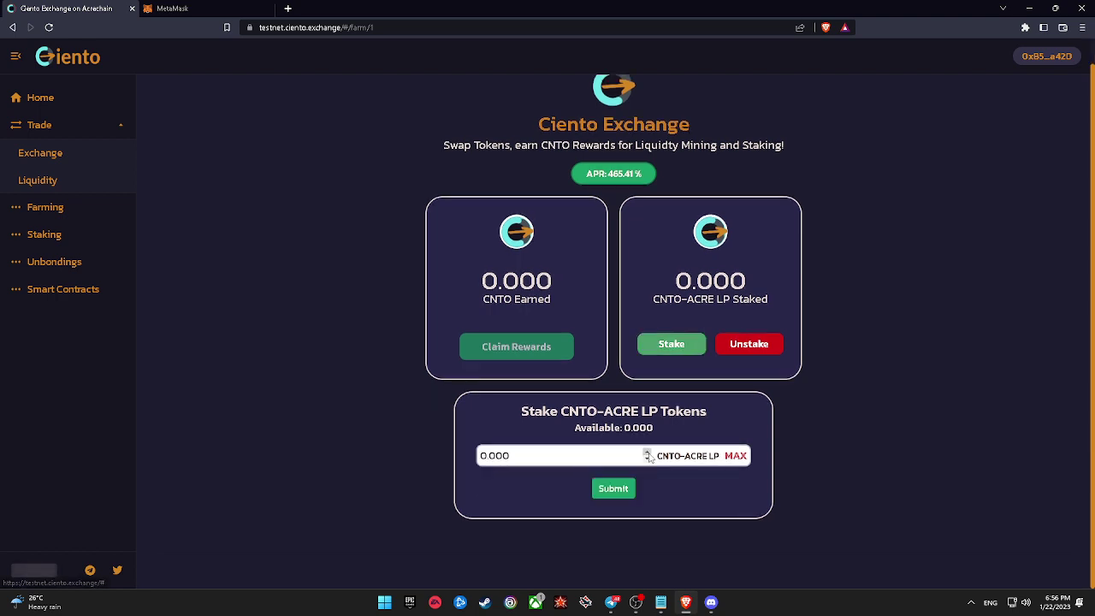
click(648, 452)
click(733, 456)
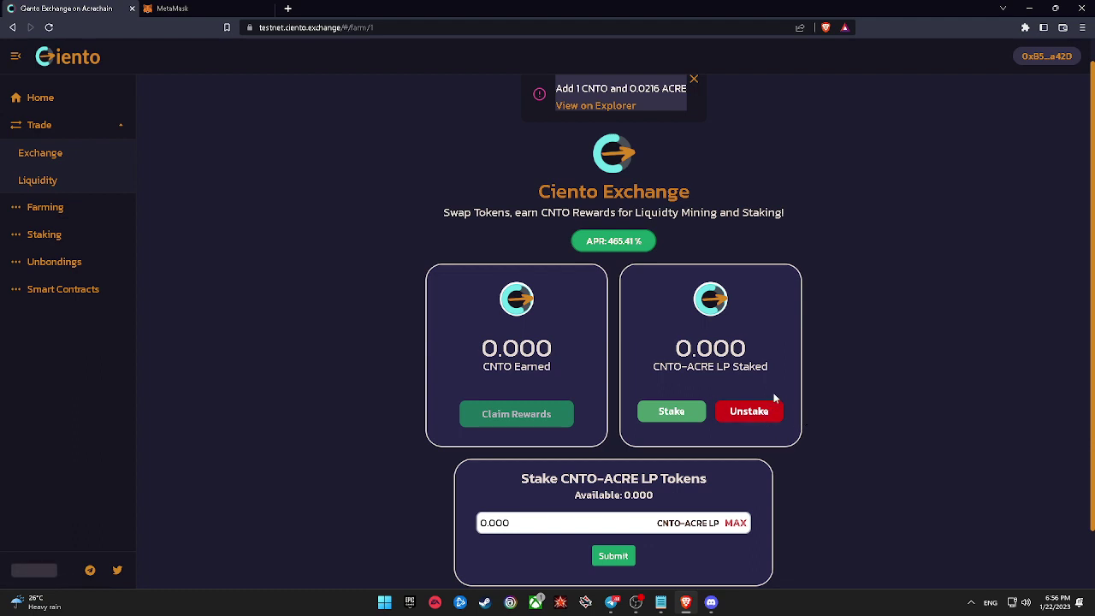
Open the explorer page for the CNTO and ACRE liquidity transaction and return to the farming pool.
scroll(856, 288, up, 1)
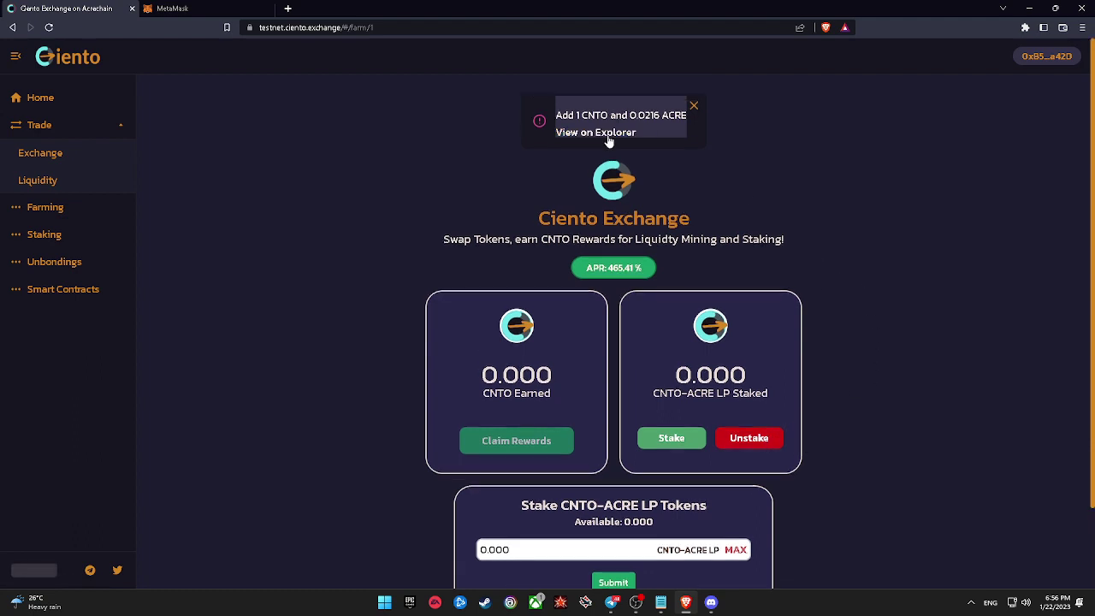
click(577, 134)
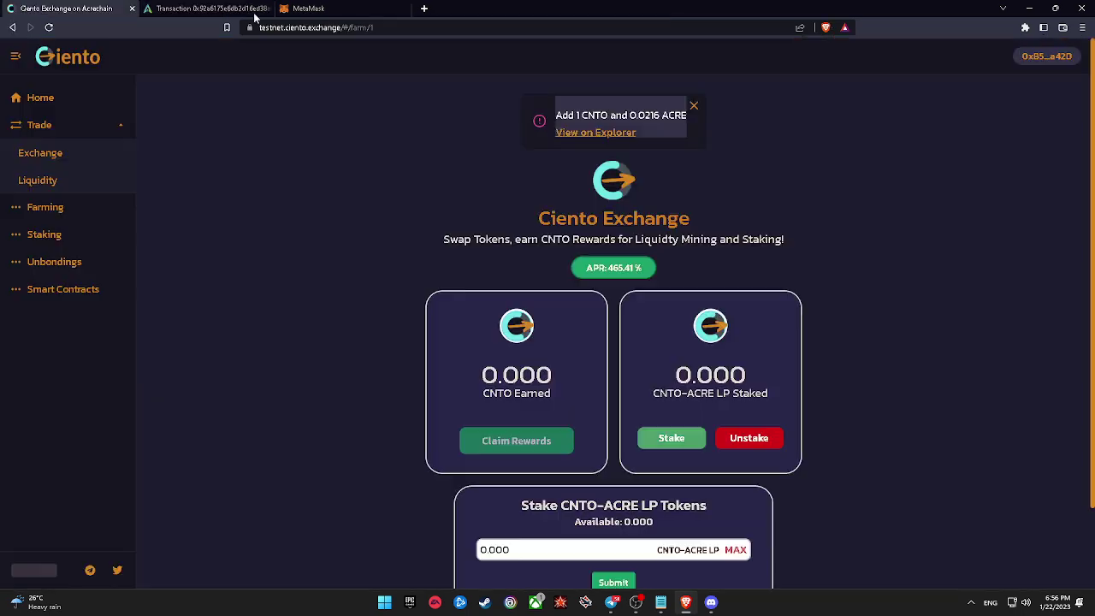
key(ctrl+shift+Tab)
scroll(669, 359, down, 1)
scroll(832, 205, up, 1)
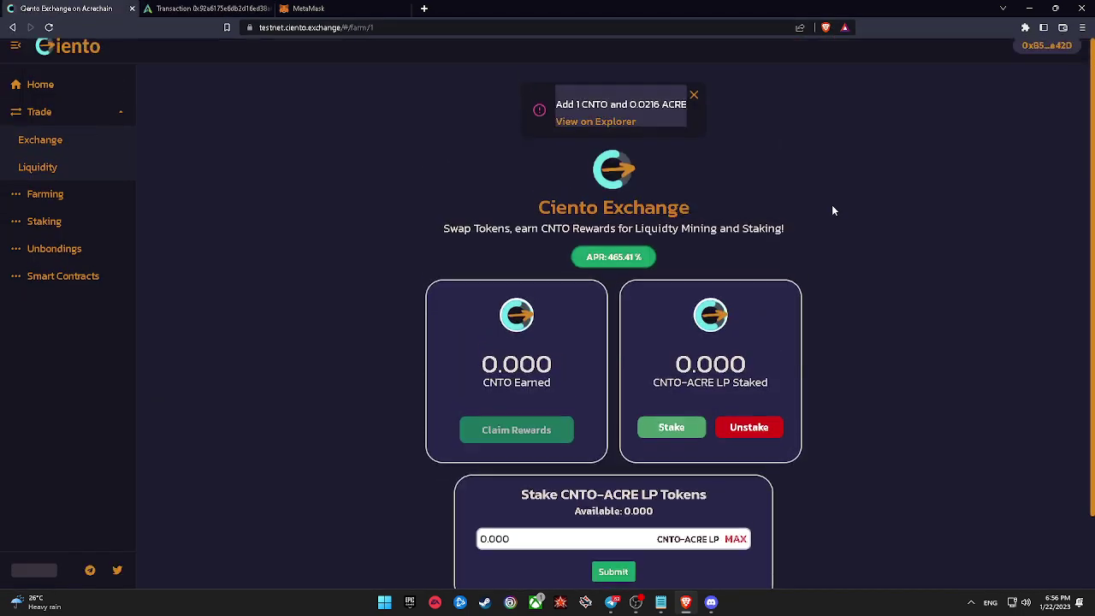
Go back to the farming pool list and open the HUSKY-ACRE pool.
scroll(538, 248, down, 1)
click(50, 179)
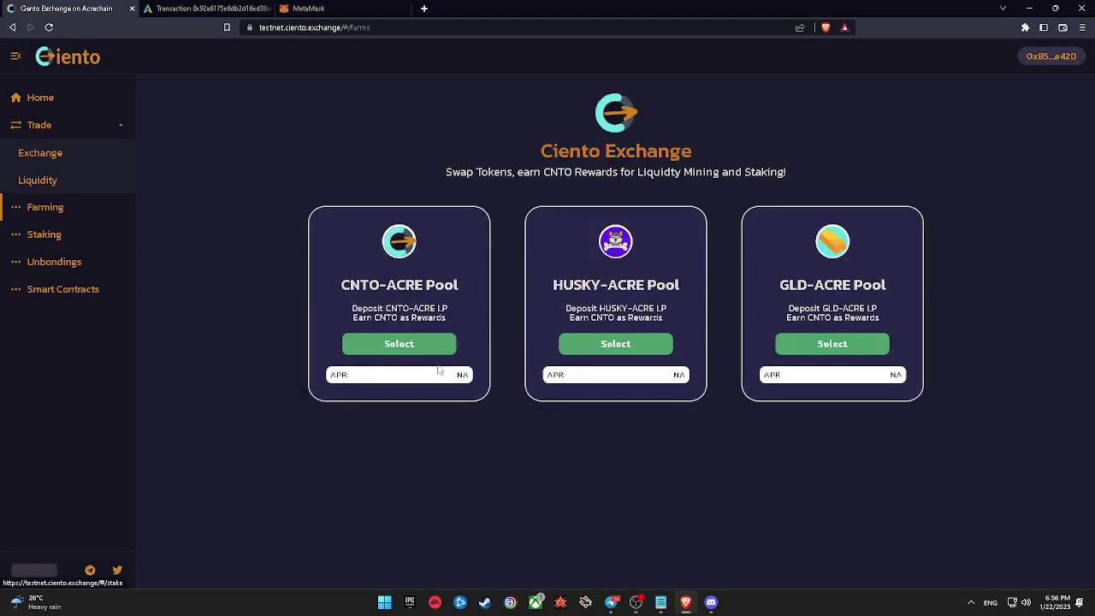
click(594, 350)
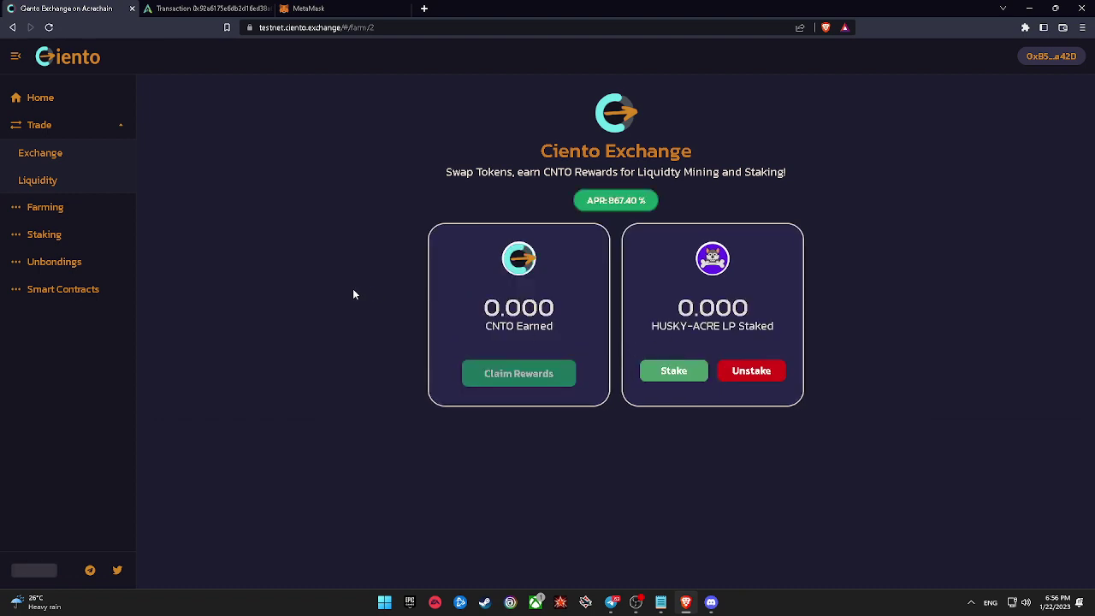
Open the CNTO staking form and set the stake amount to the maximum, 1045.950 CNTO.
click(53, 237)
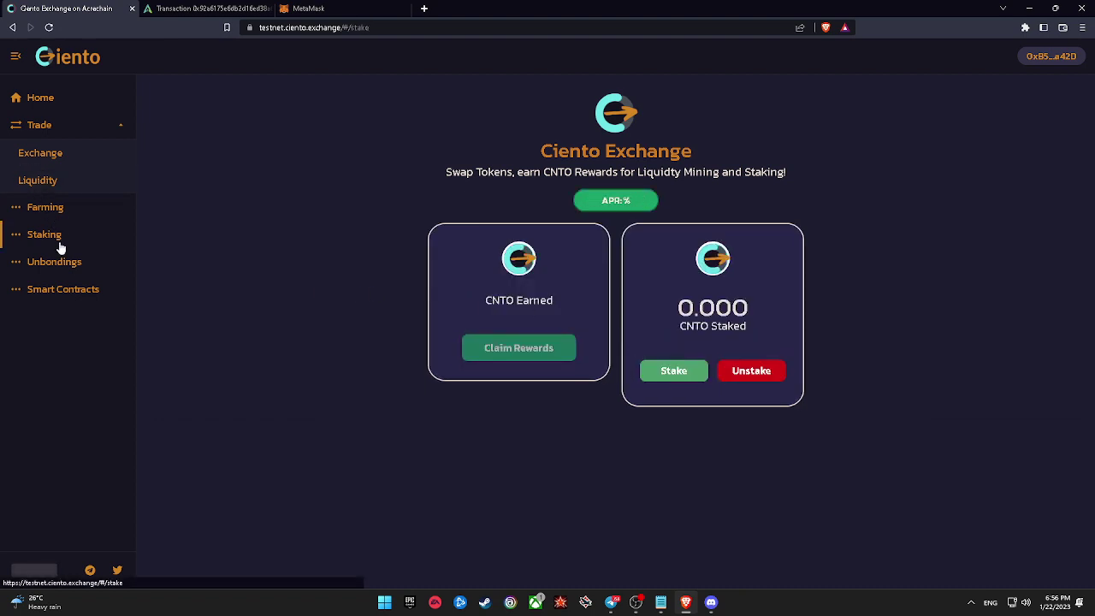
click(659, 376)
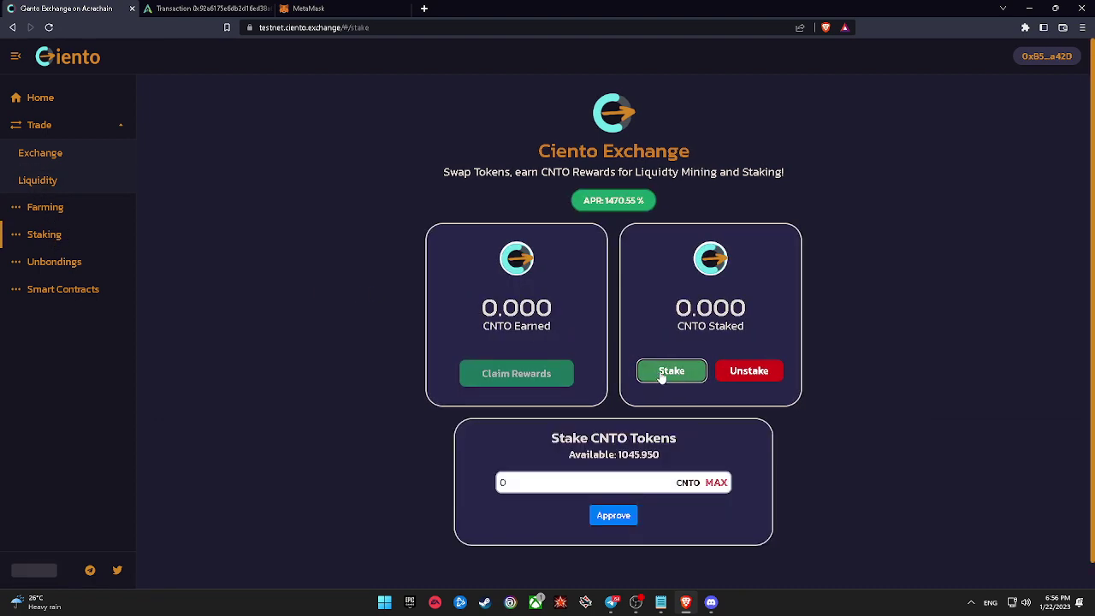
click(717, 484)
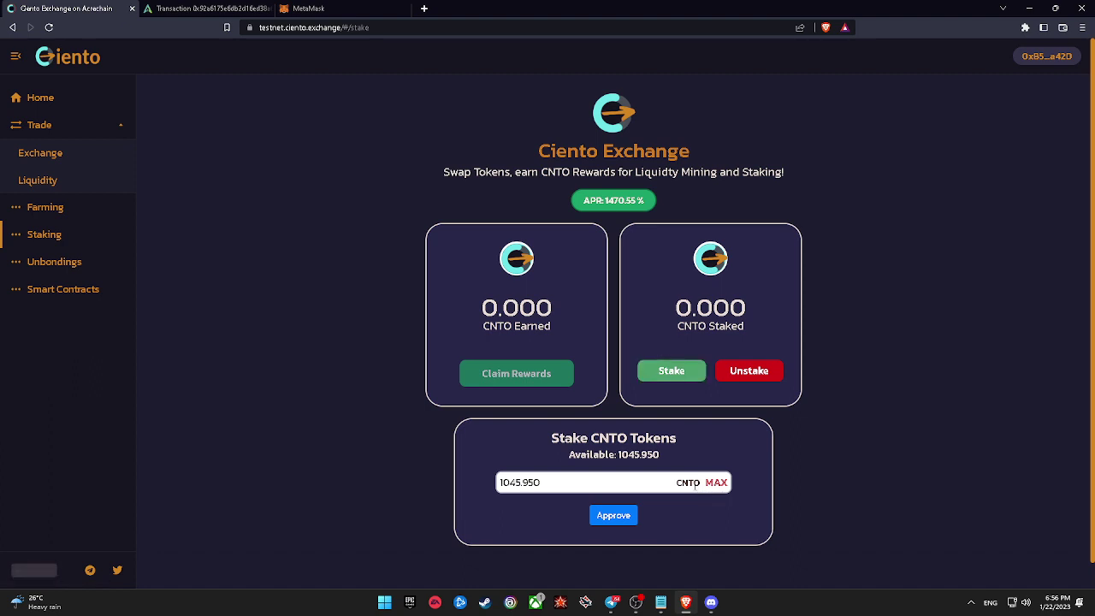
Change the CNTO stake amount to 1 and approve the token spending in MetaMask.
drag(624, 482, 500, 484)
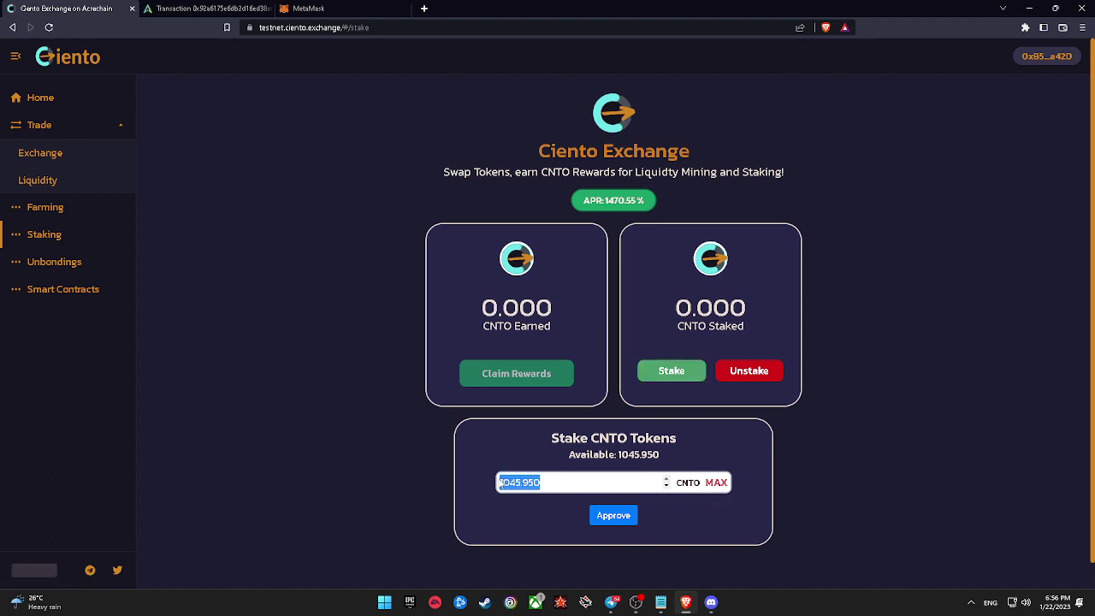
key(BackSpace)
key(BackSpace)
key(BackSpace)
text(1)
click(619, 518)
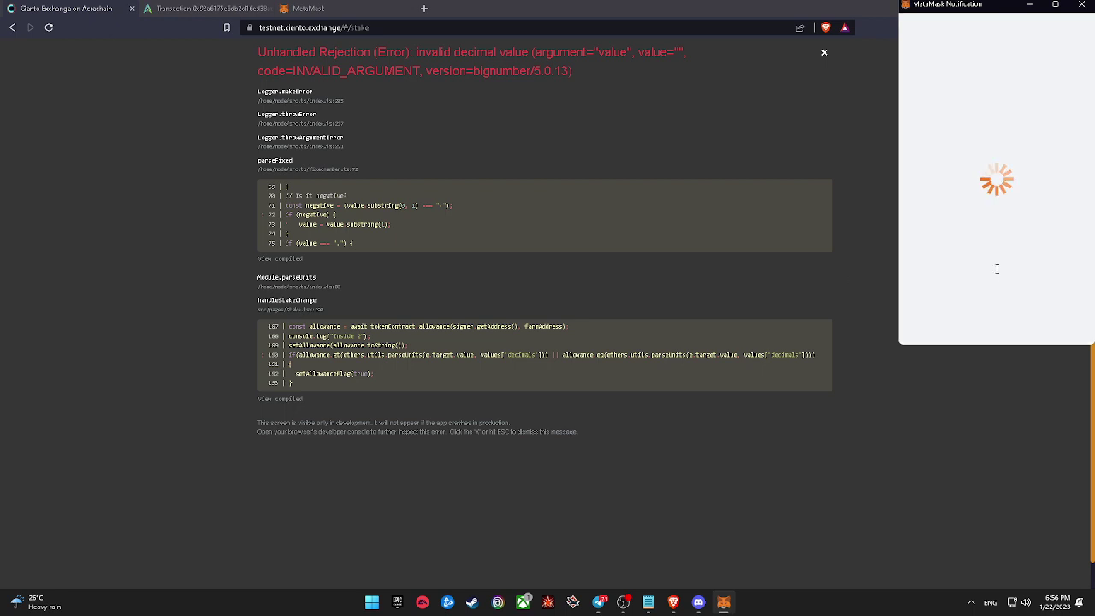
click(1038, 322)
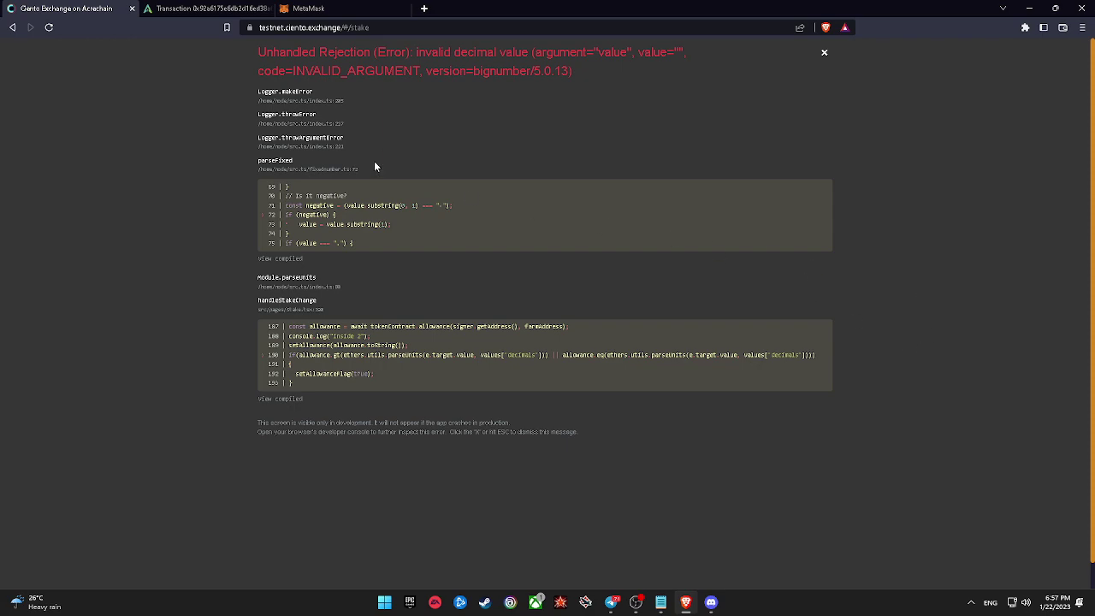
Capture a full-screen screenshot of the unhandled rejection error page and save it as a PNG in Downloads.
key(super+shift+s)
key(Escape)
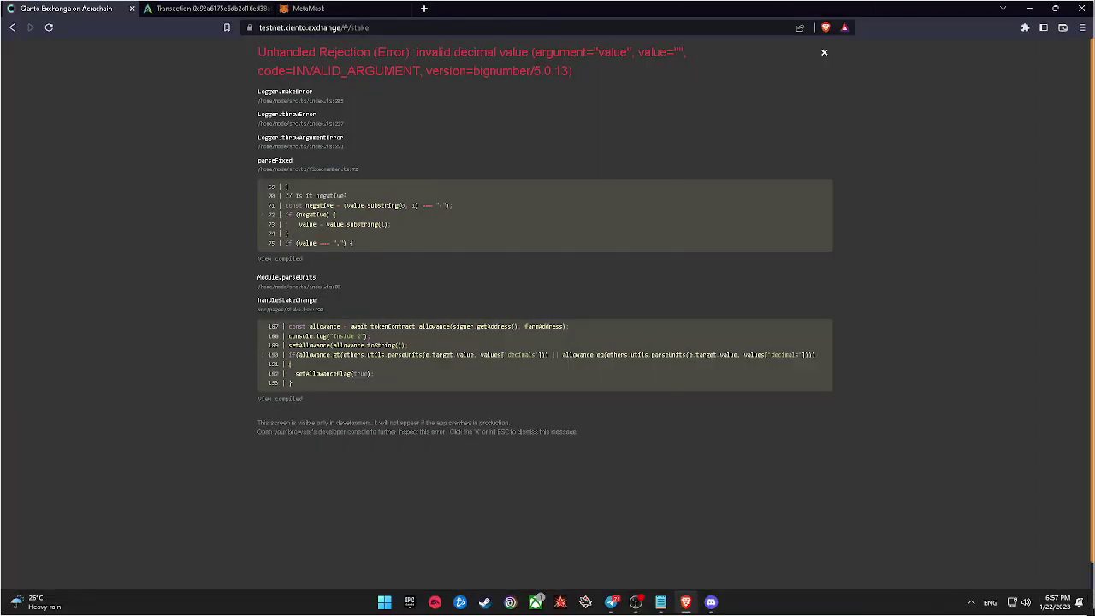
key(super+Print)
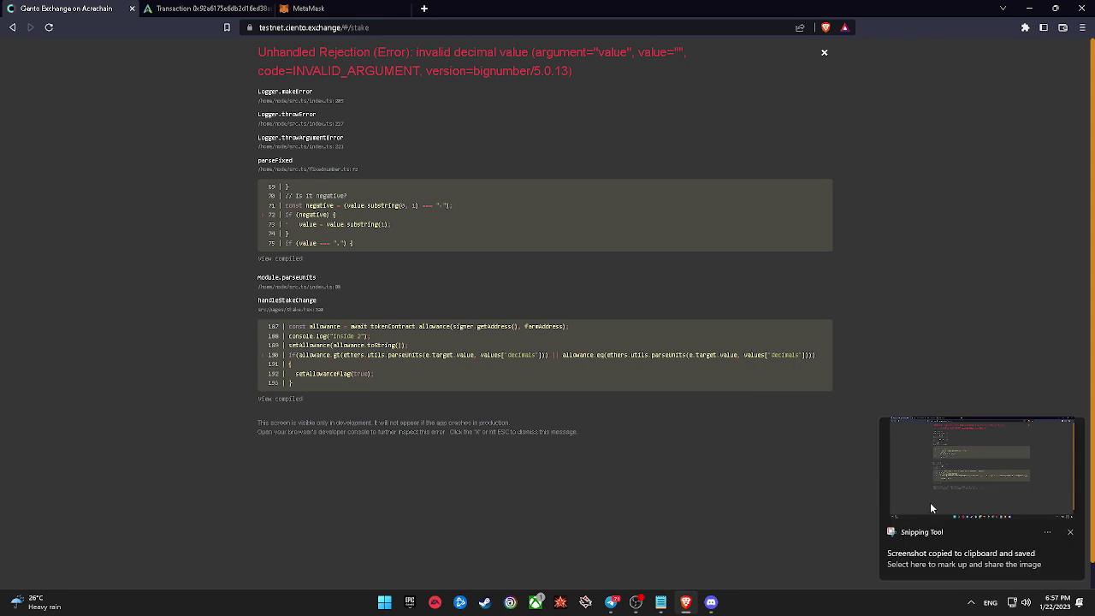
click(932, 509)
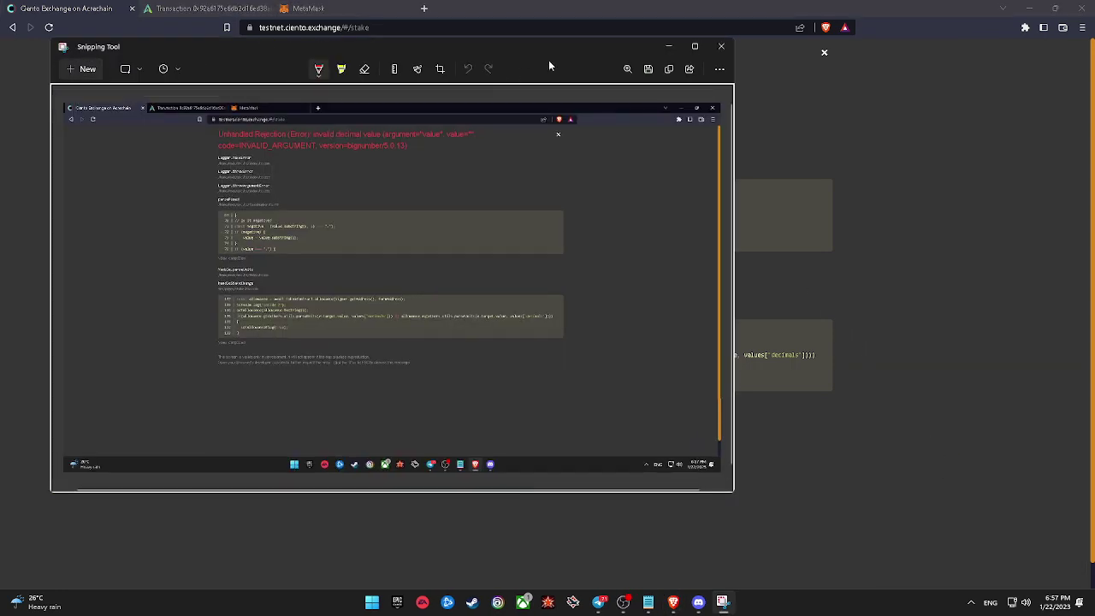
click(648, 70)
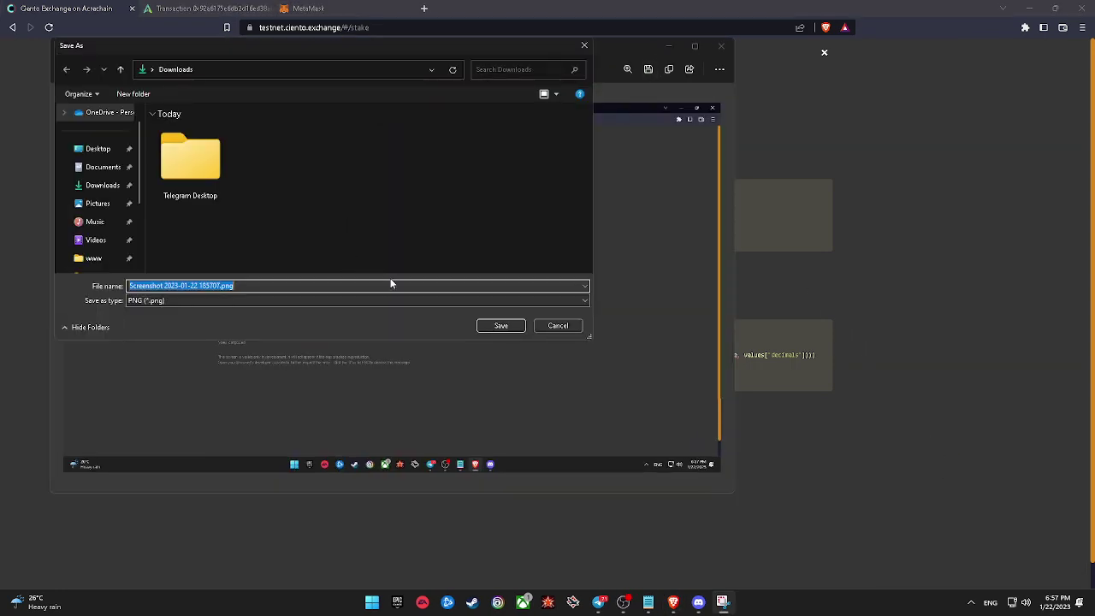
click(501, 326)
click(721, 46)
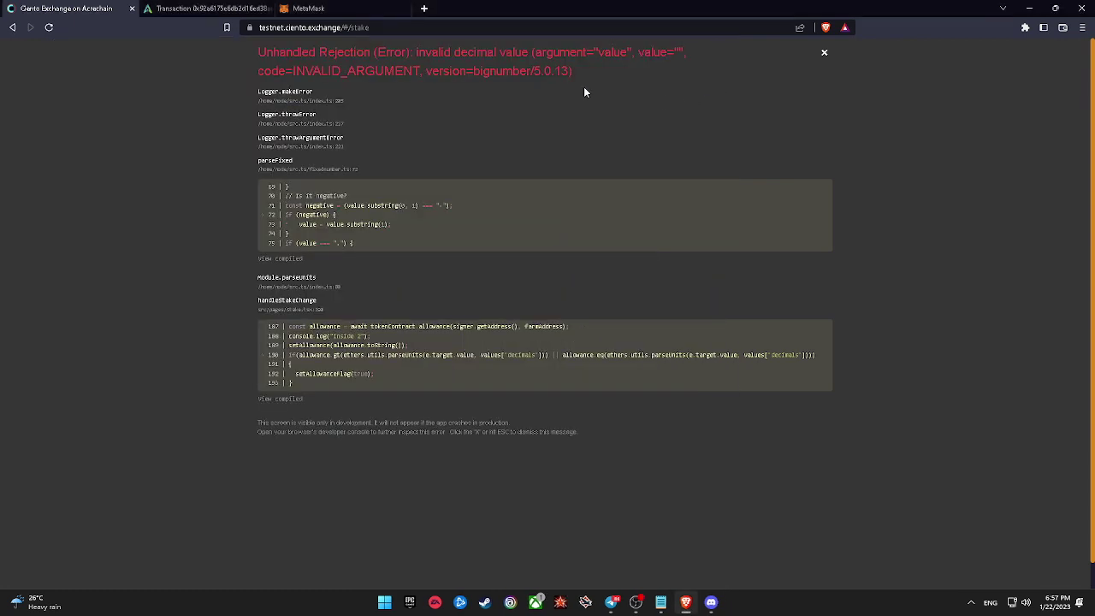
Reload the staking page, reconnect the wallet and try the maximum amount in the CNTO stake form.
click(50, 28)
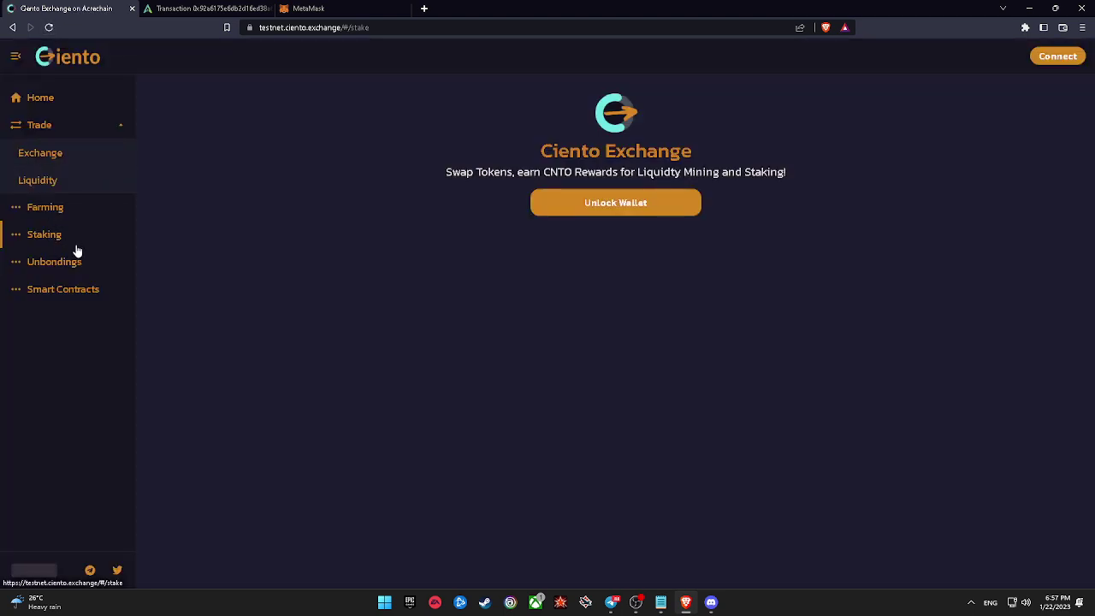
click(569, 210)
click(581, 221)
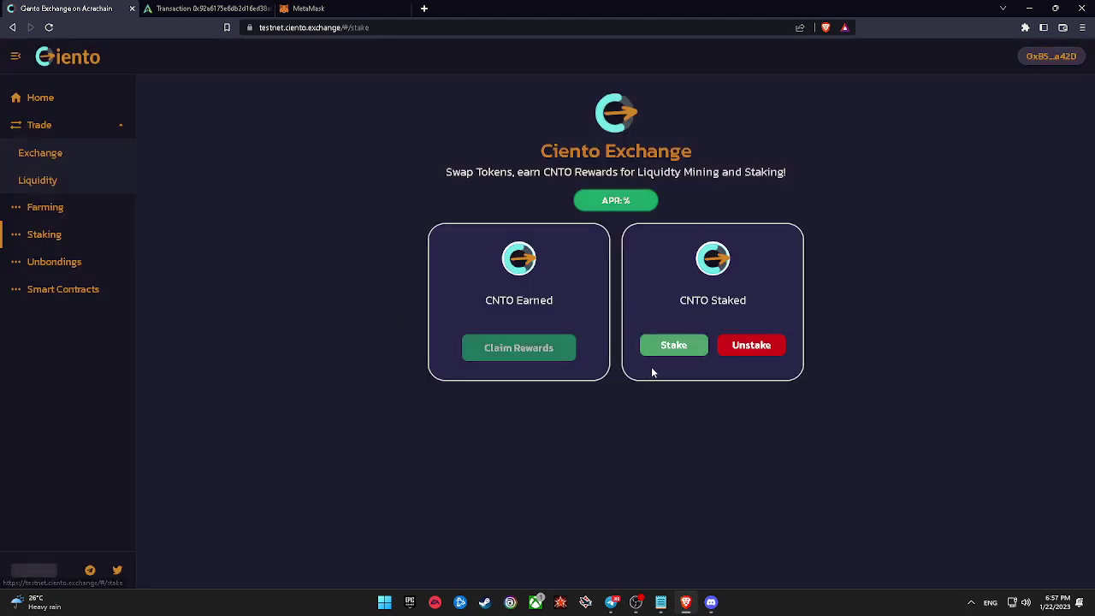
click(676, 346)
click(717, 457)
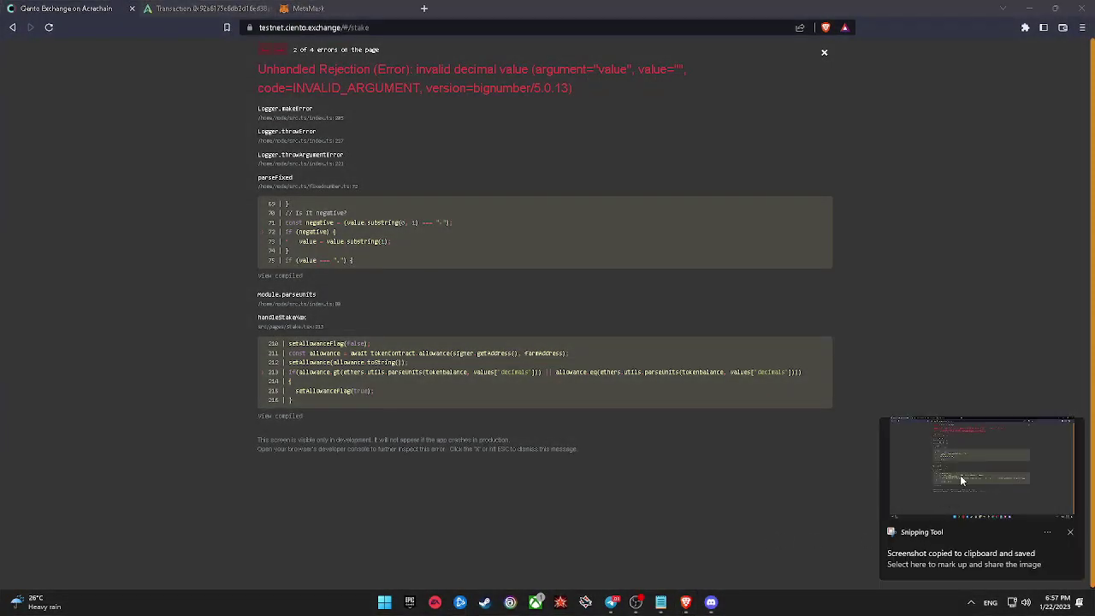
Save the screenshot of error 2 of 4 as a PNG in Downloads and close the Snipping Tool.
click(959, 475)
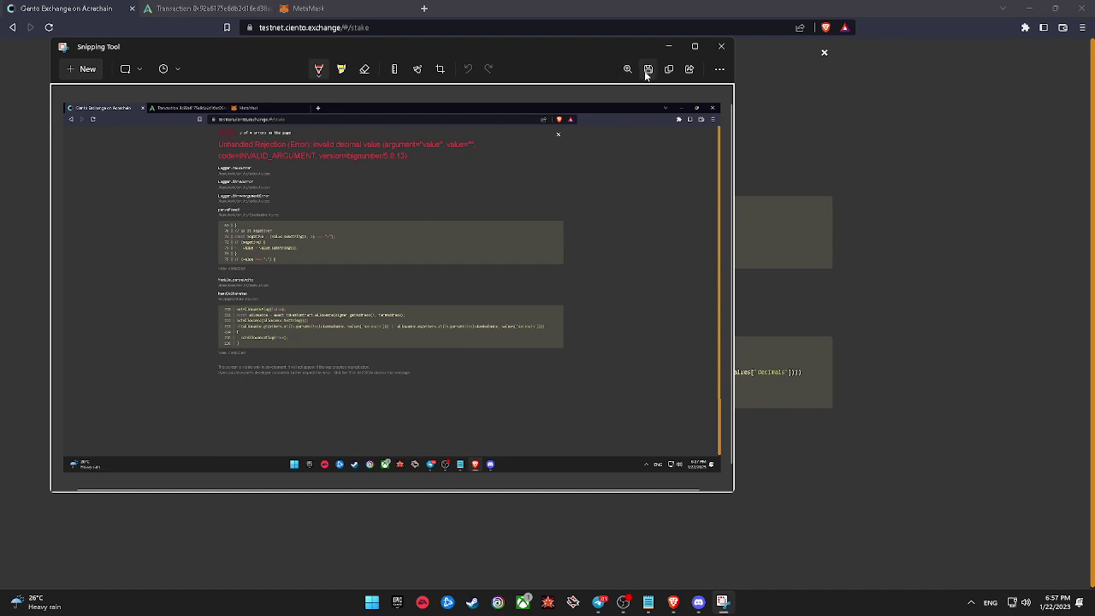
click(648, 69)
click(496, 325)
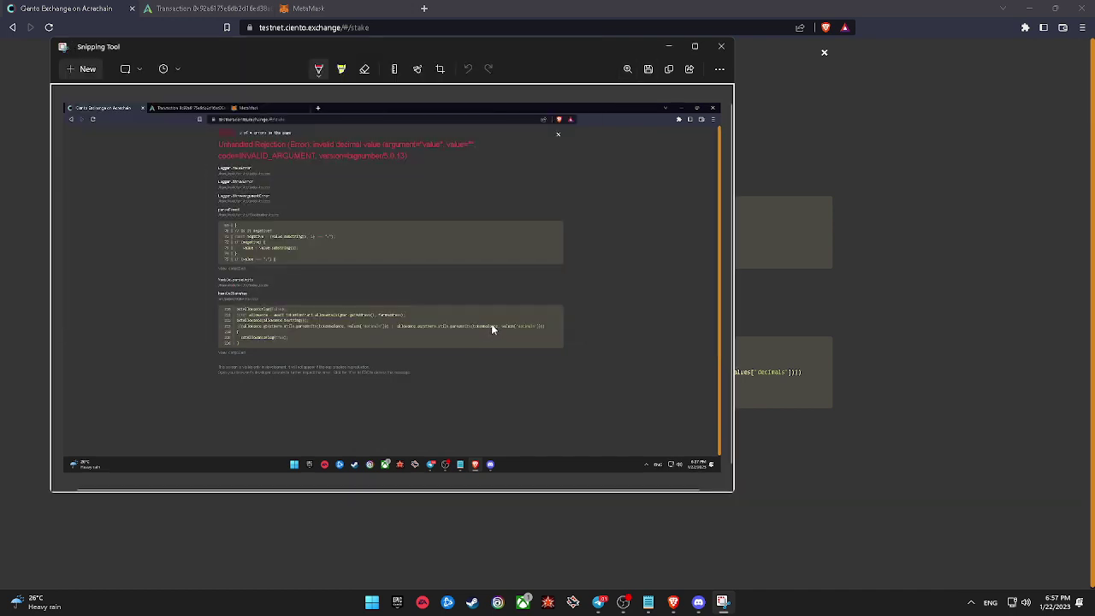
click(724, 46)
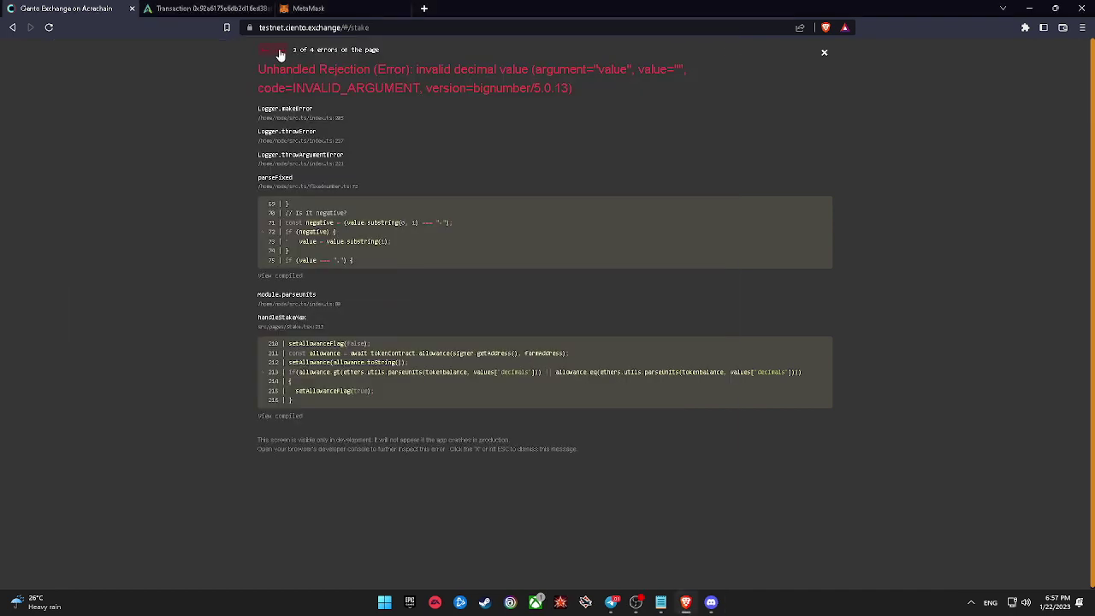
Capture error 3 of 4 in a screenshot, save it as a PNG in Downloads and return to the error page.
key(super+shift+s)
drag(0, 0, 423, 433)
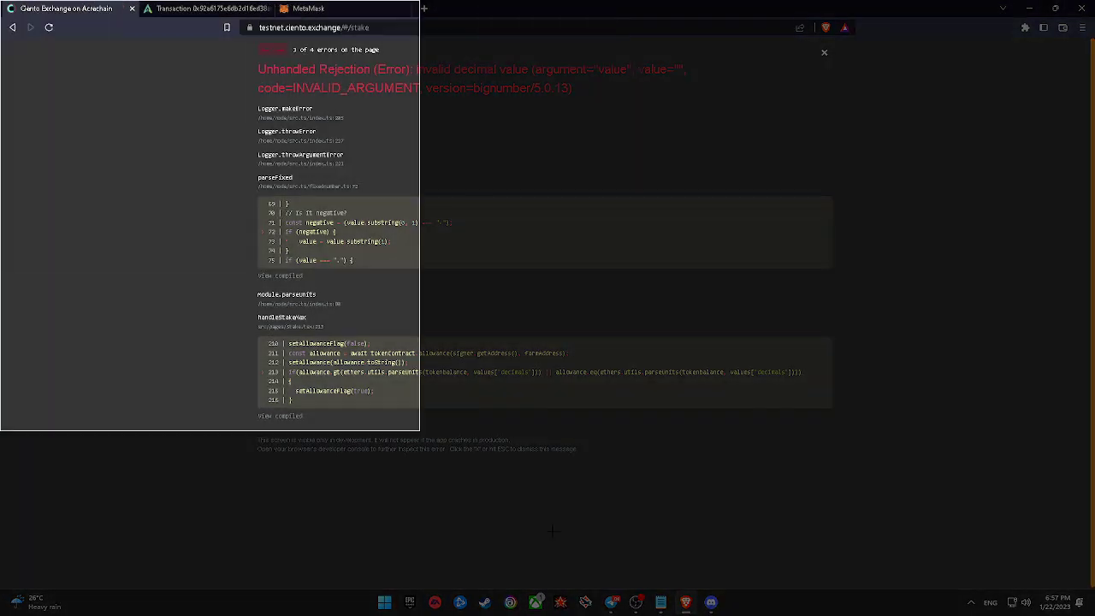
key(alt+Tab)
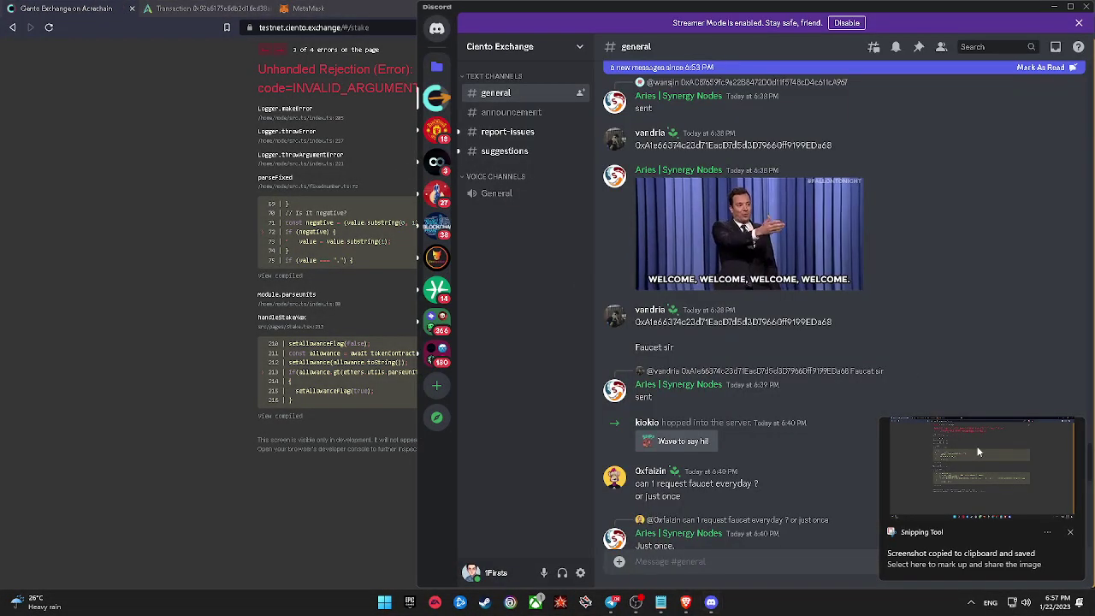
click(983, 479)
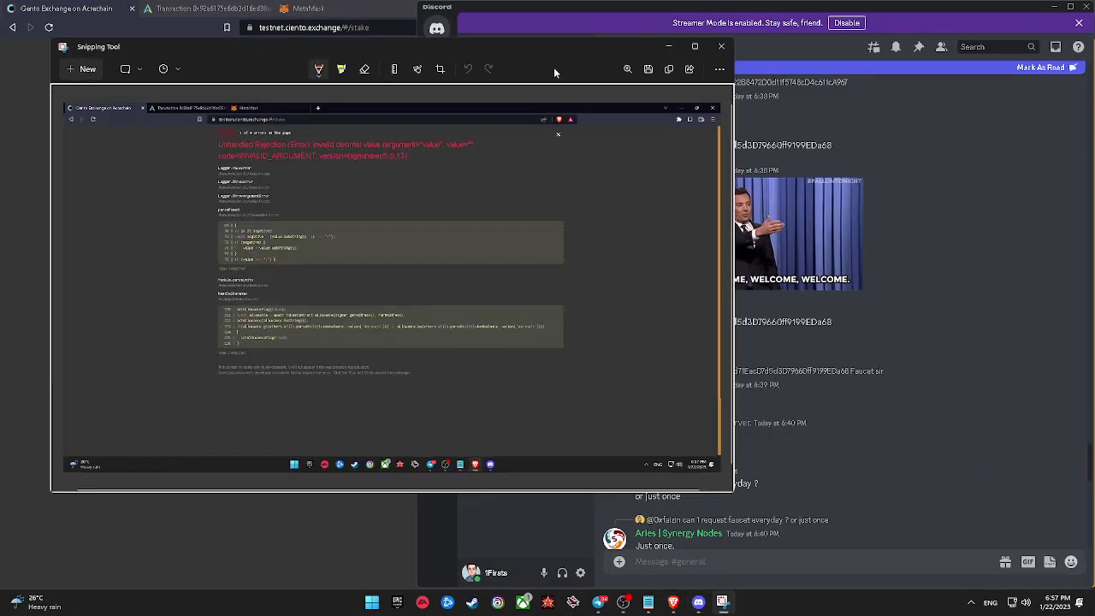
click(647, 68)
click(501, 326)
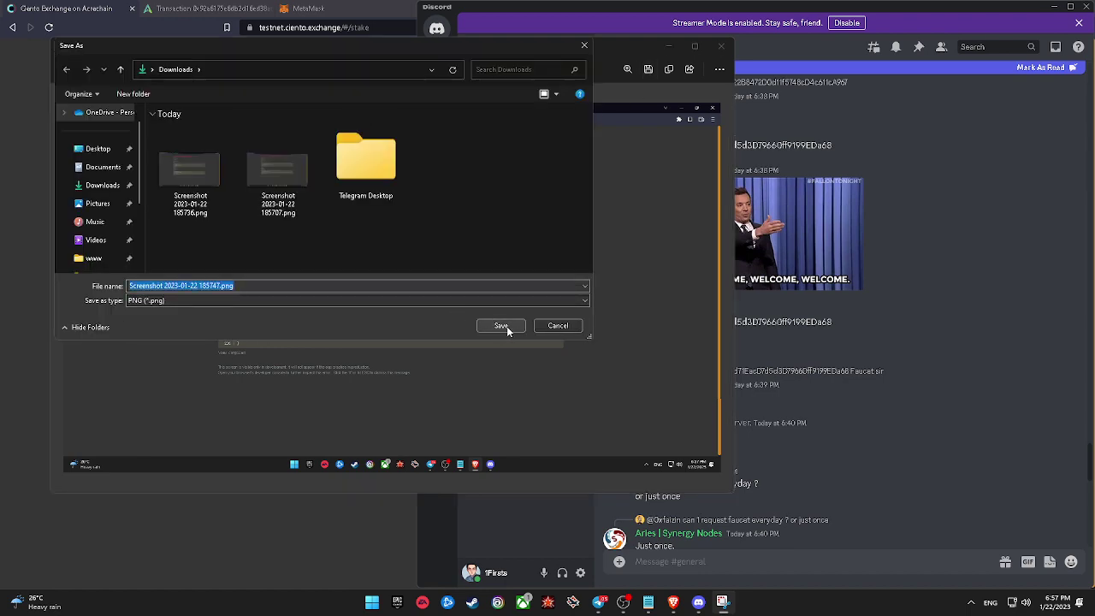
click(710, 44)
click(110, 179)
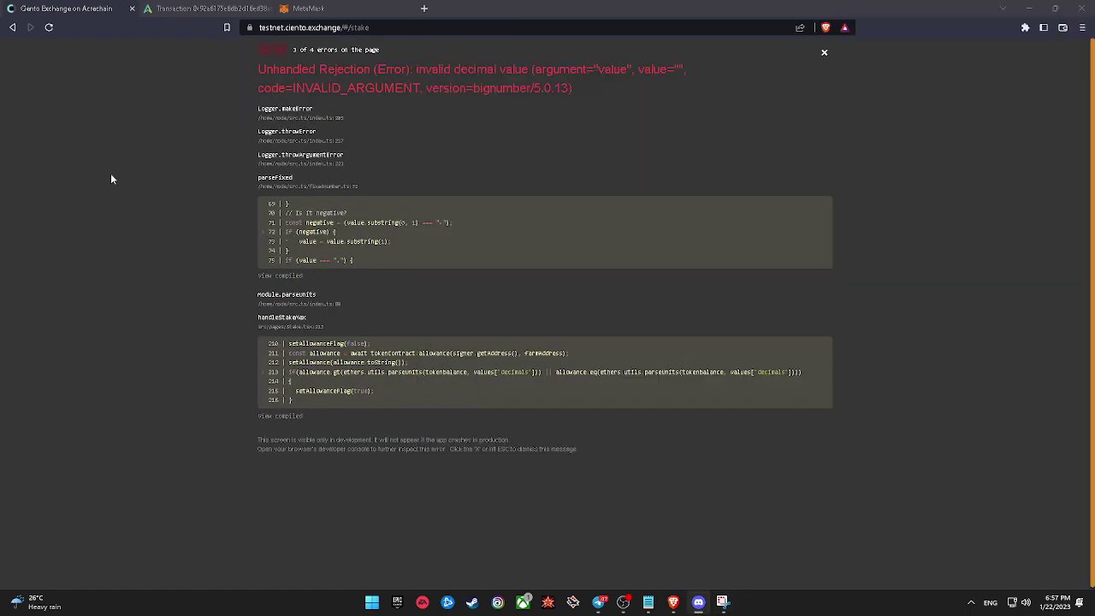
Show error 4 of 4, capture it full screen and save the screenshot as a PNG in Downloads.
click(277, 51)
key(super+shift+s)
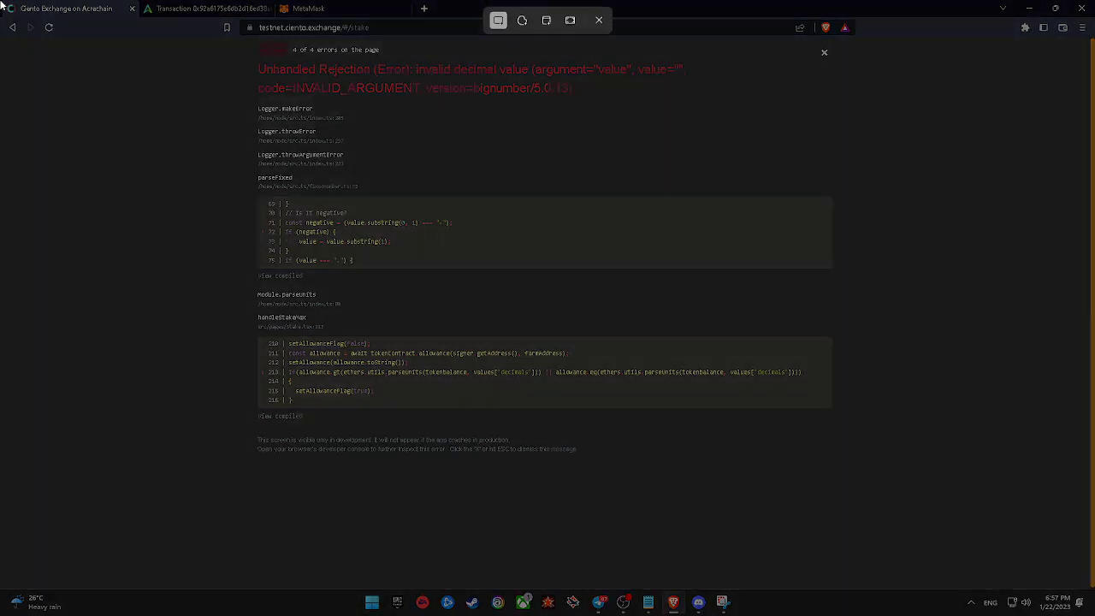
key(Escape)
key(super+Print)
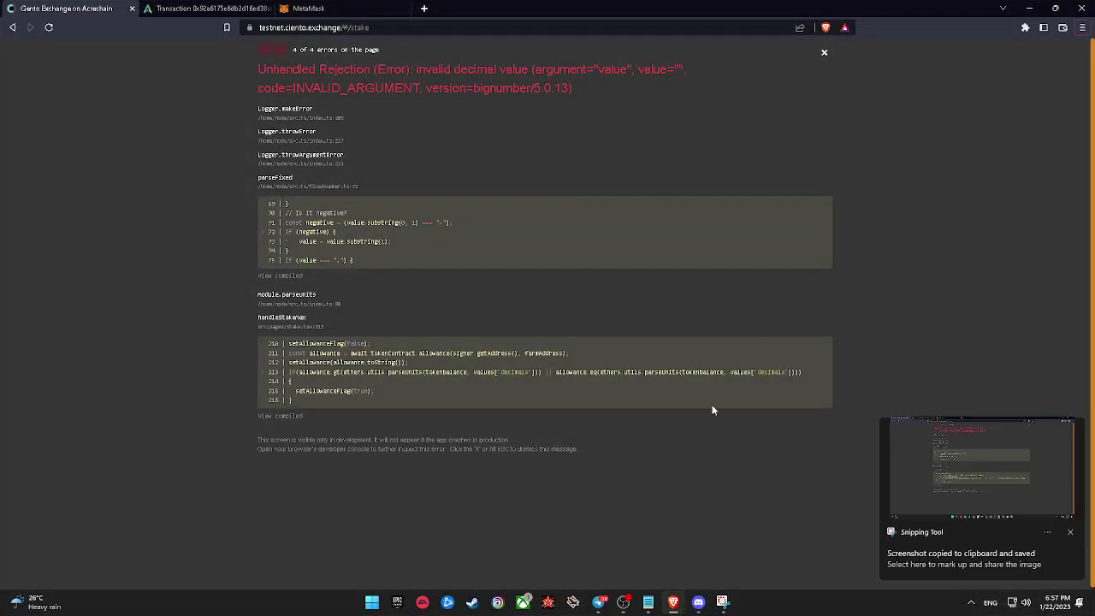
click(893, 421)
click(643, 71)
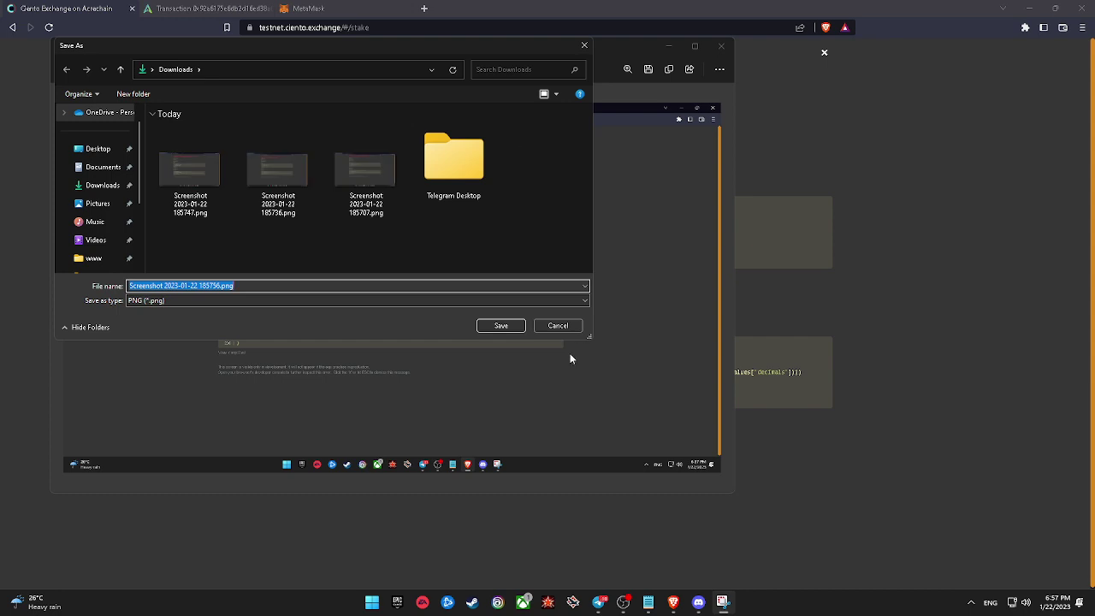
click(496, 325)
click(722, 46)
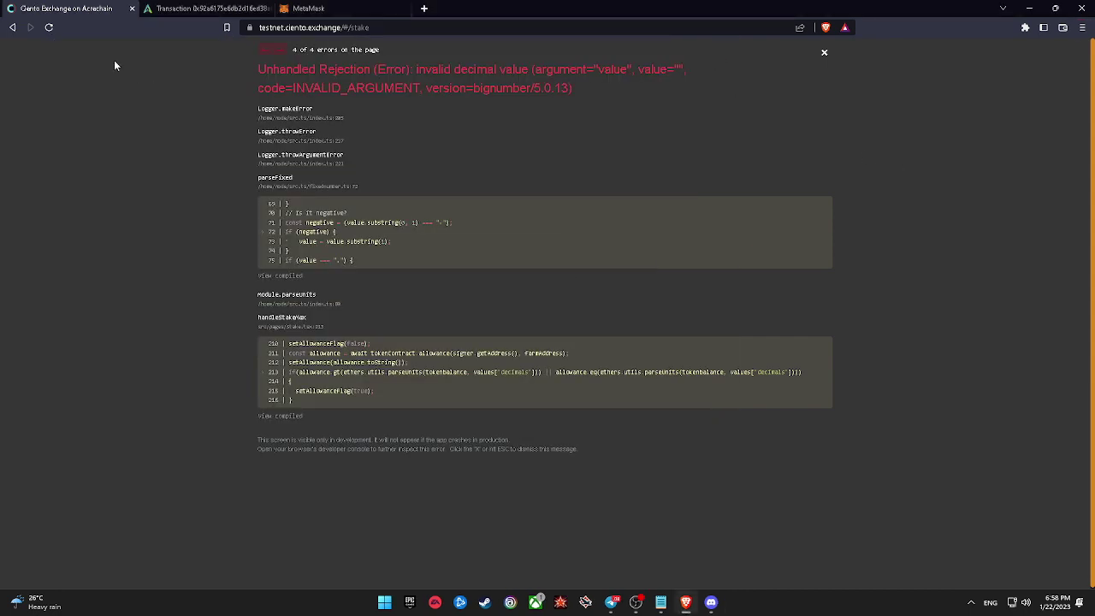
Reload the staking page and look through the unbondings, liquidity and farming pages.
click(49, 28)
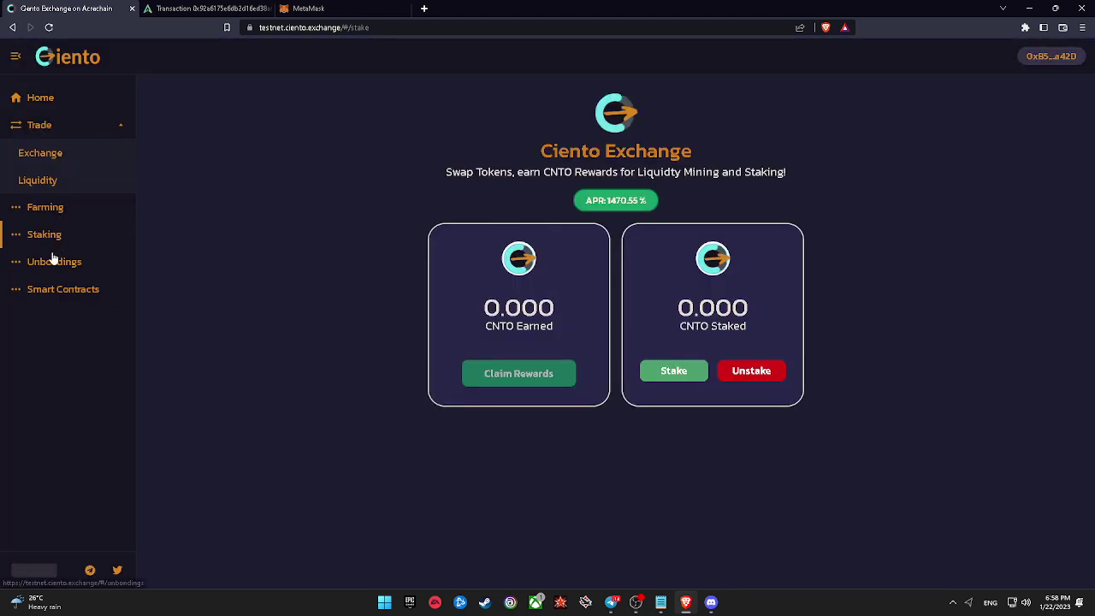
click(53, 261)
click(75, 181)
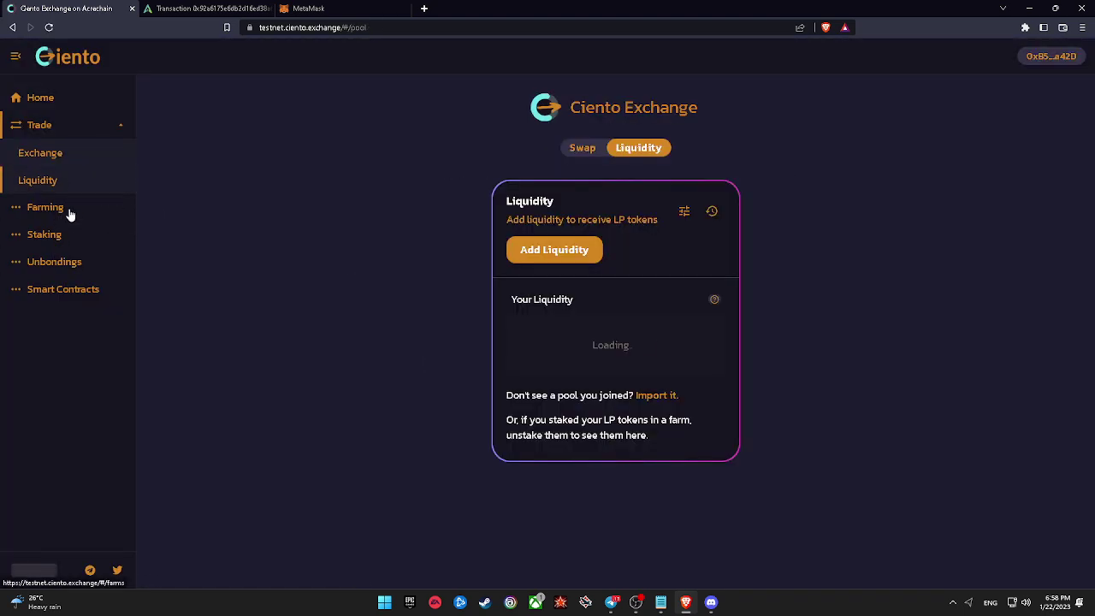
click(74, 224)
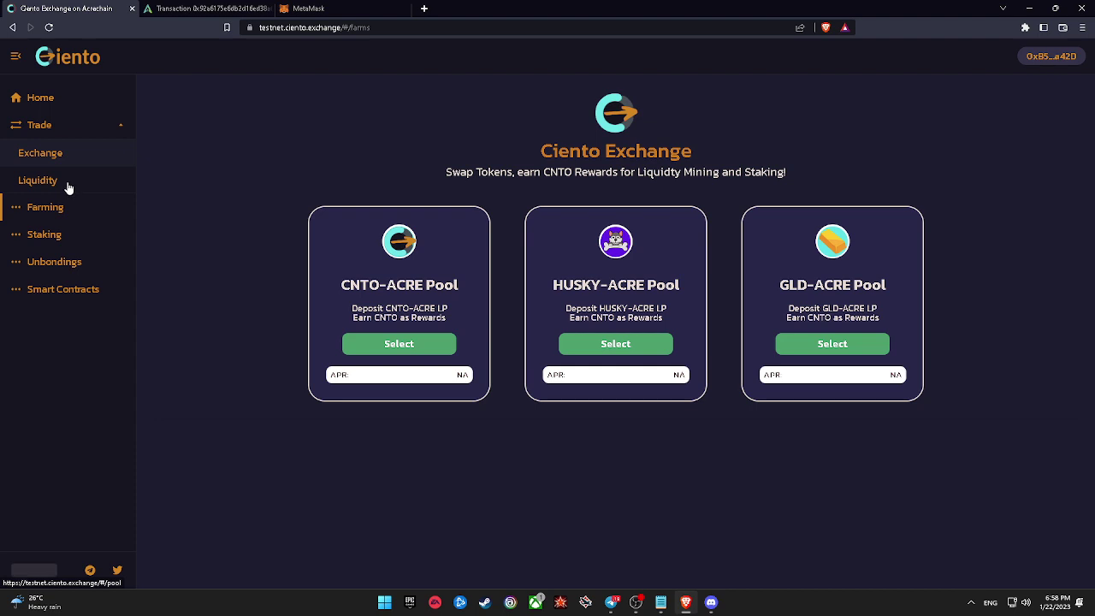
Start adding liquidity for the ACRE and HSK pair with an input of 1 ACRE.
click(69, 183)
click(534, 249)
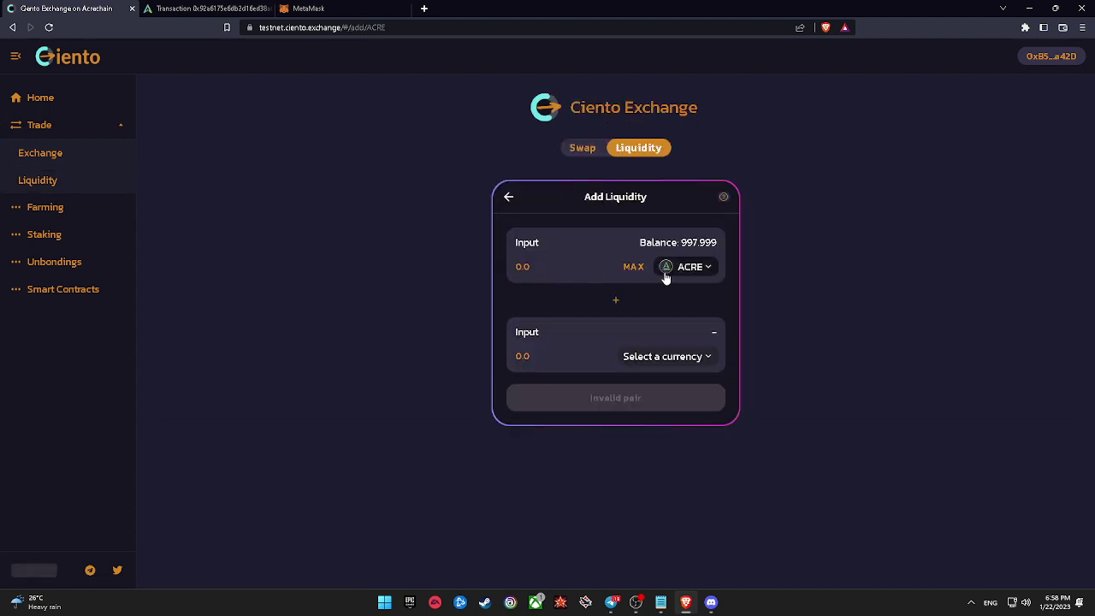
click(674, 358)
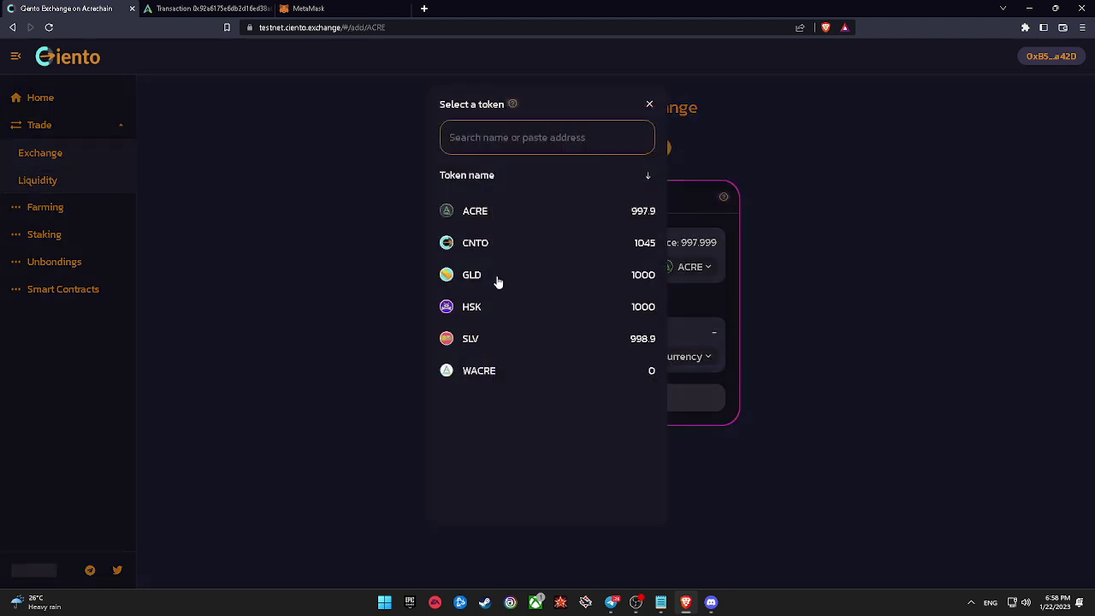
click(531, 308)
click(548, 267)
text(1)
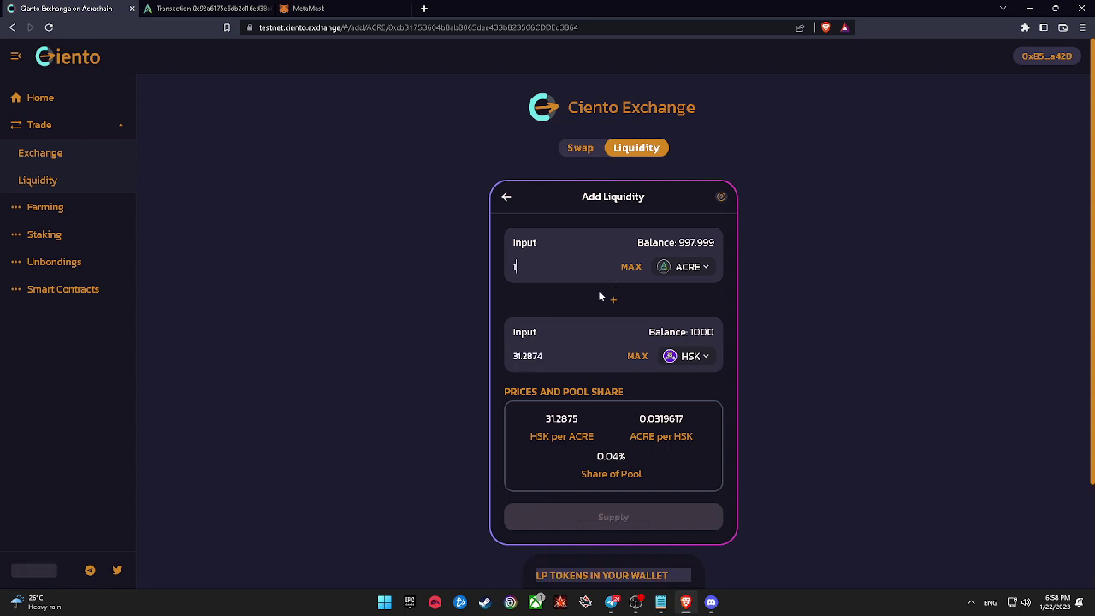
Approve HSK spending in MetaMask and open the supply confirmation for 1 ACRE and 31.2874 HSK.
click(650, 516)
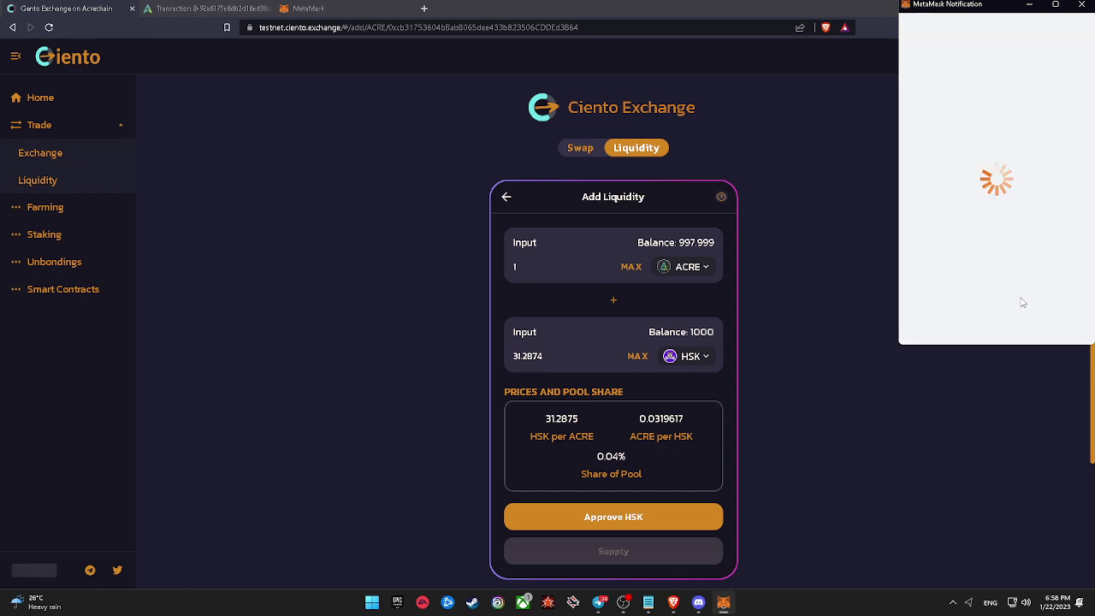
click(1030, 327)
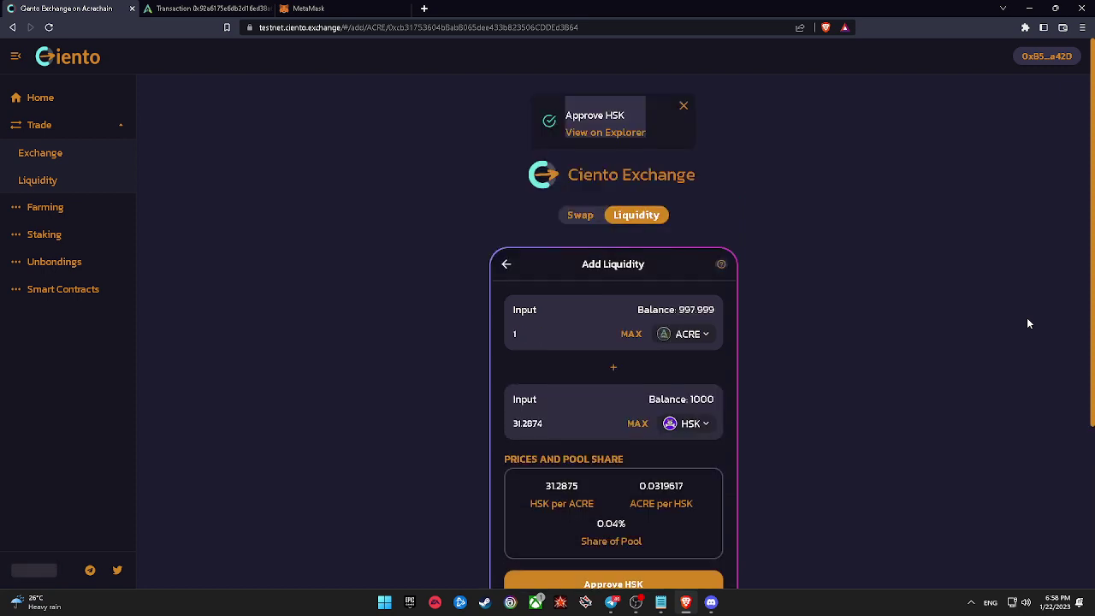
scroll(724, 379, down, 3)
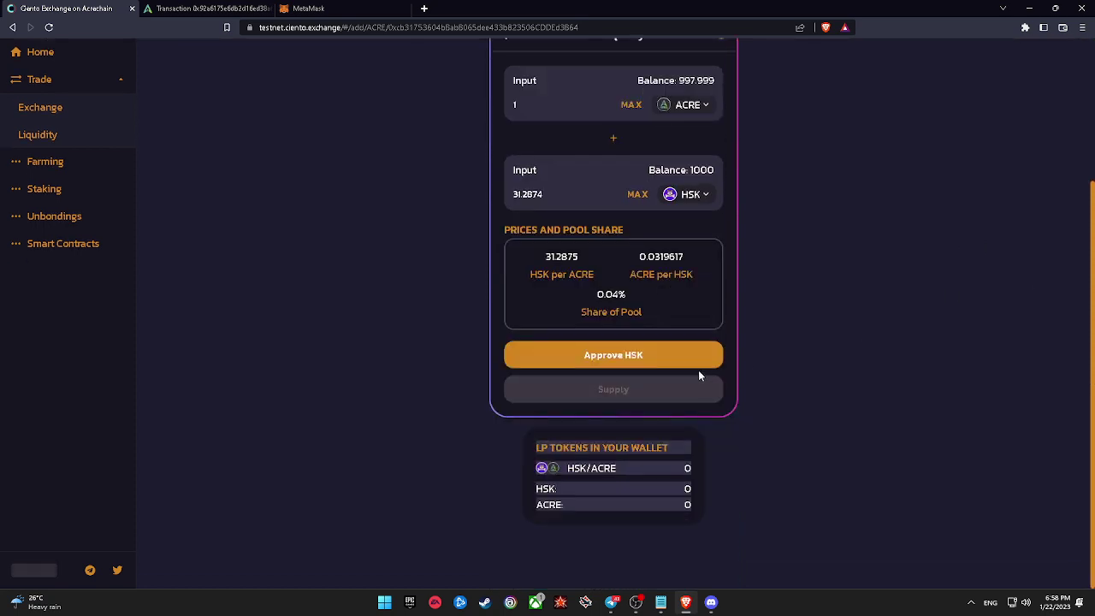
click(700, 355)
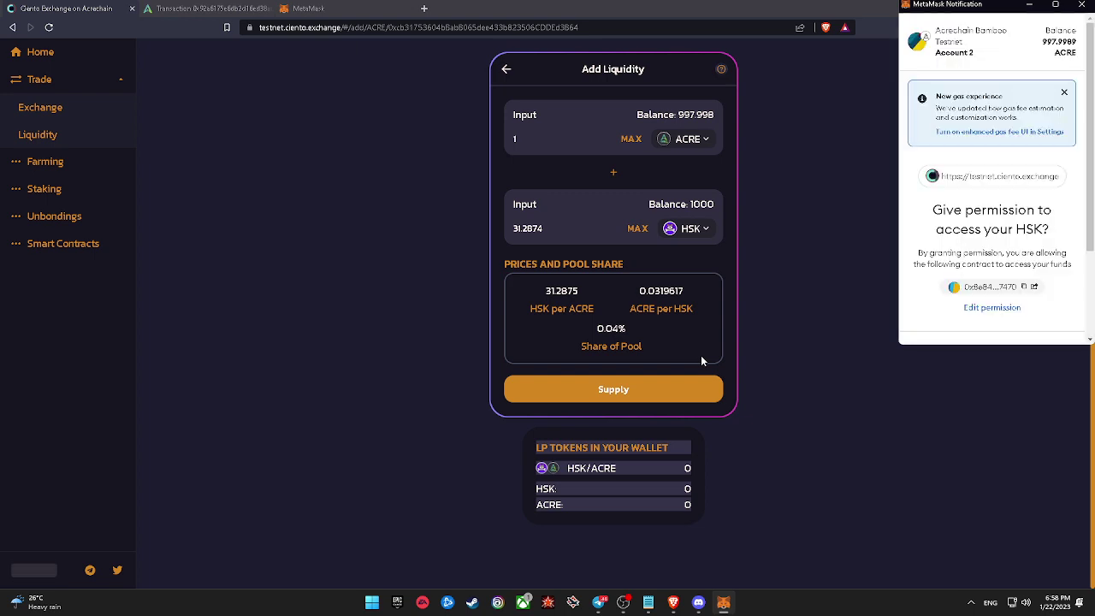
scroll(992, 222, down, 3)
click(1037, 324)
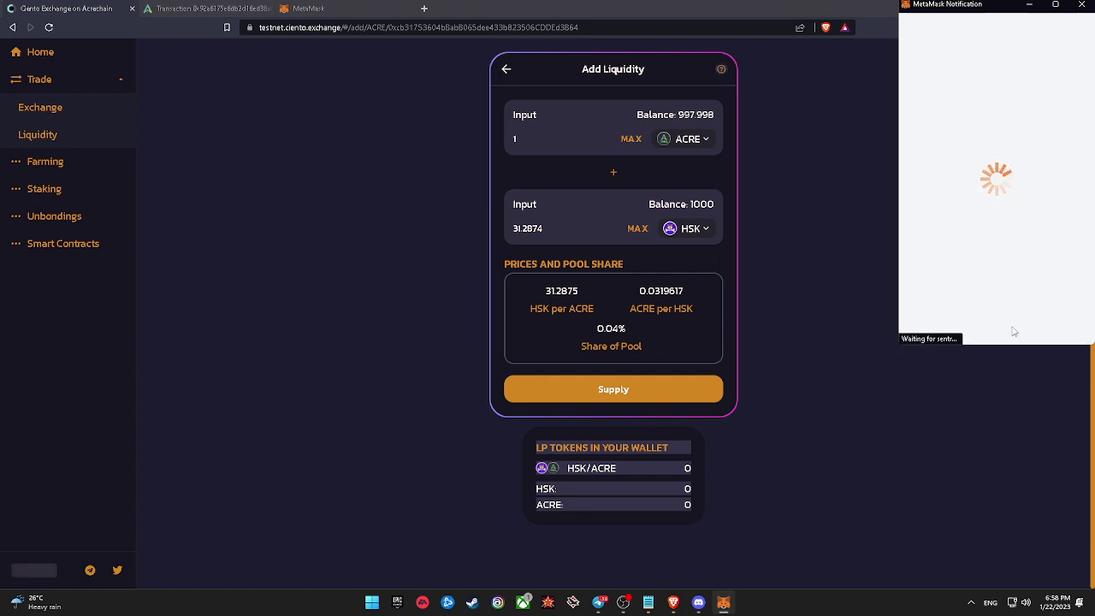
click(711, 396)
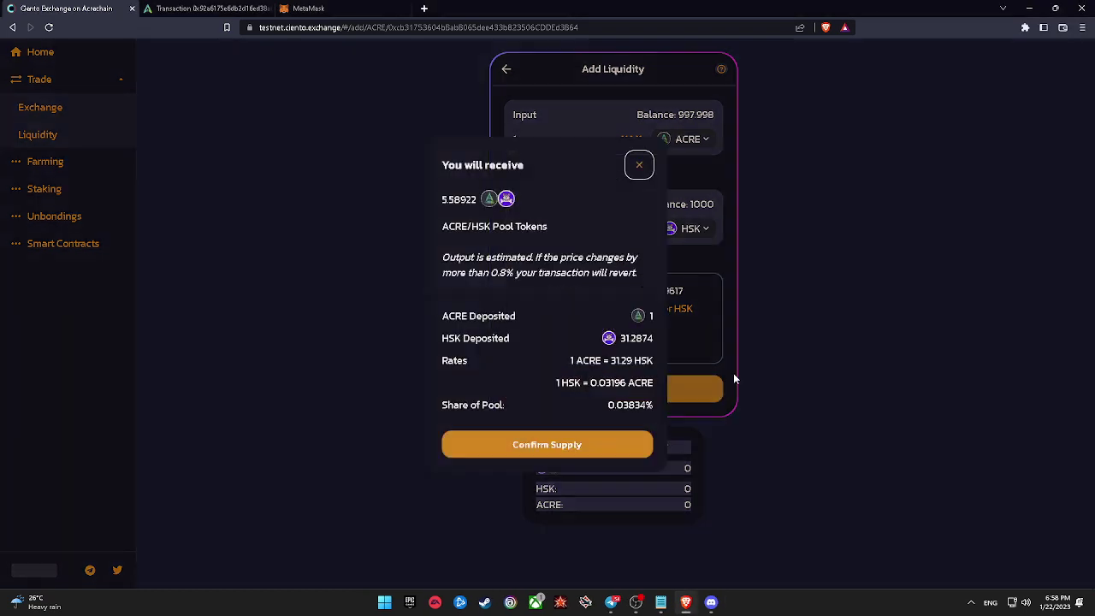
Confirm the supply of 1 ACRE and 31.2874 HSK, approve the transaction in MetaMask and close the submission notice.
click(602, 449)
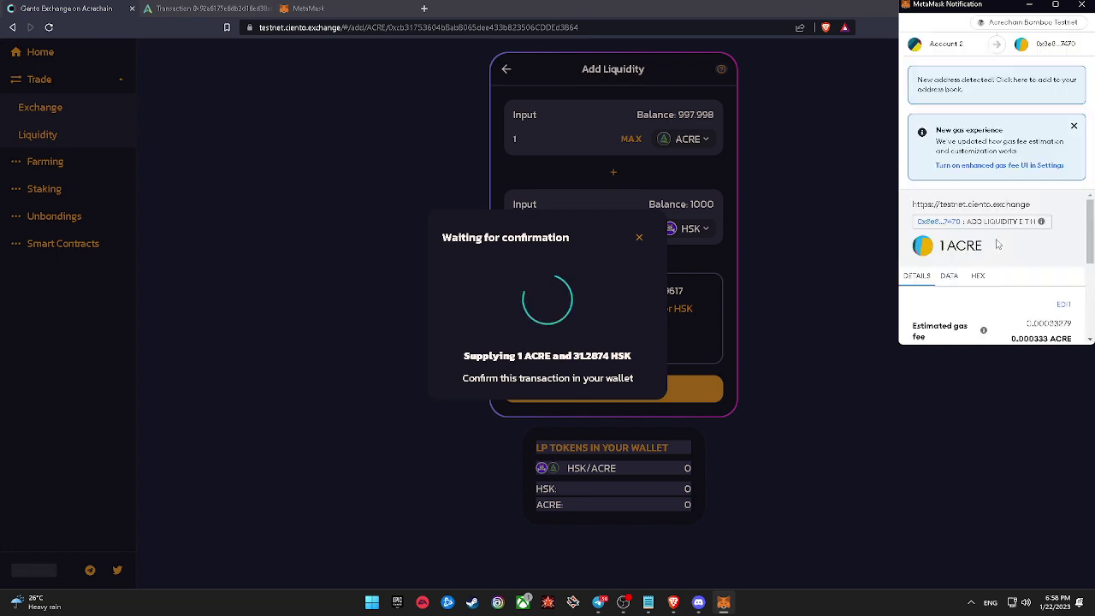
scroll(1002, 254, down, 5)
click(1031, 321)
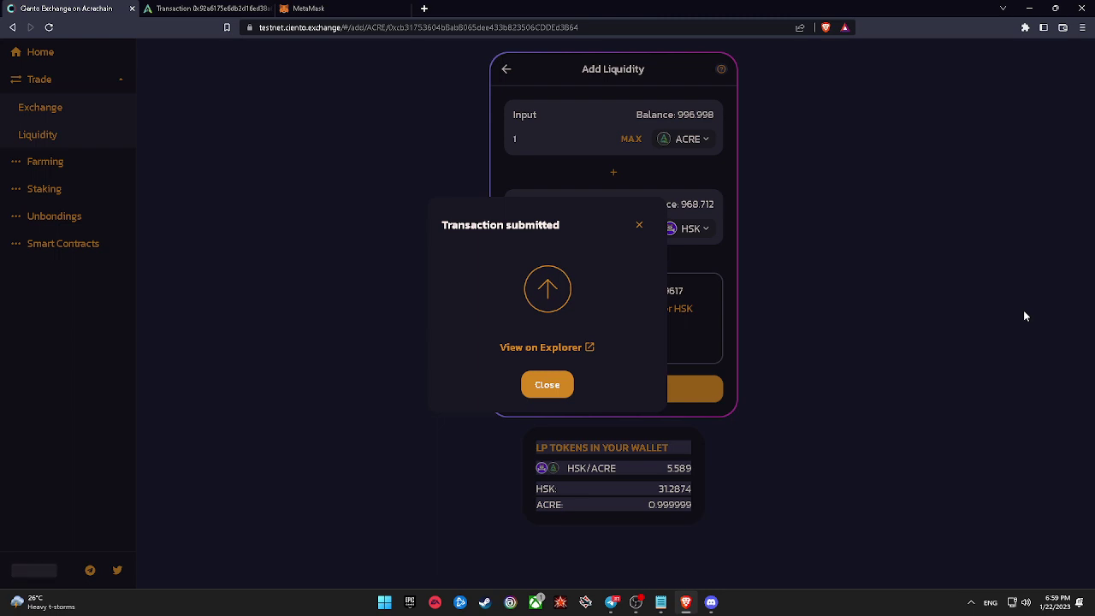
click(547, 385)
scroll(386, 369, down, 2)
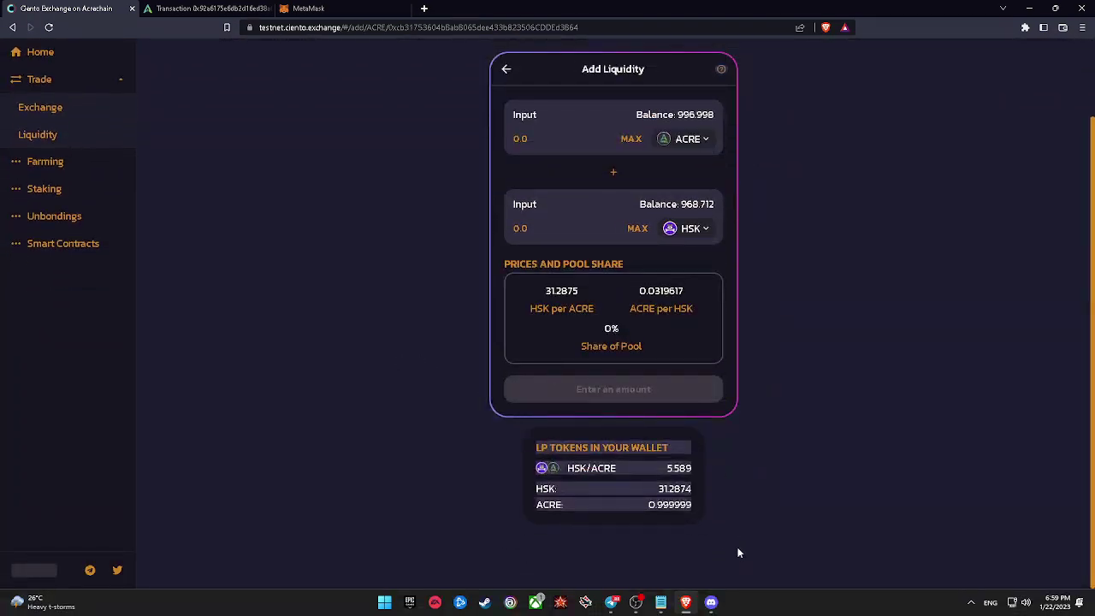
mouse_move(684, 608)
scroll(828, 308, up, 2)
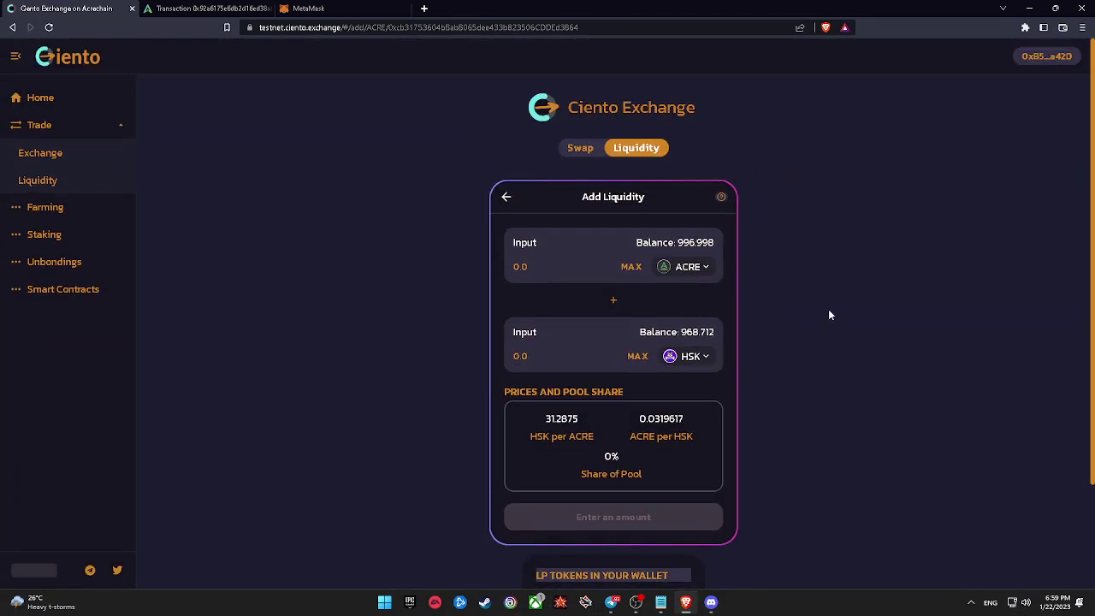
Check the liquidity positions and the available farming pools, and return to the liquidity page.
click(63, 180)
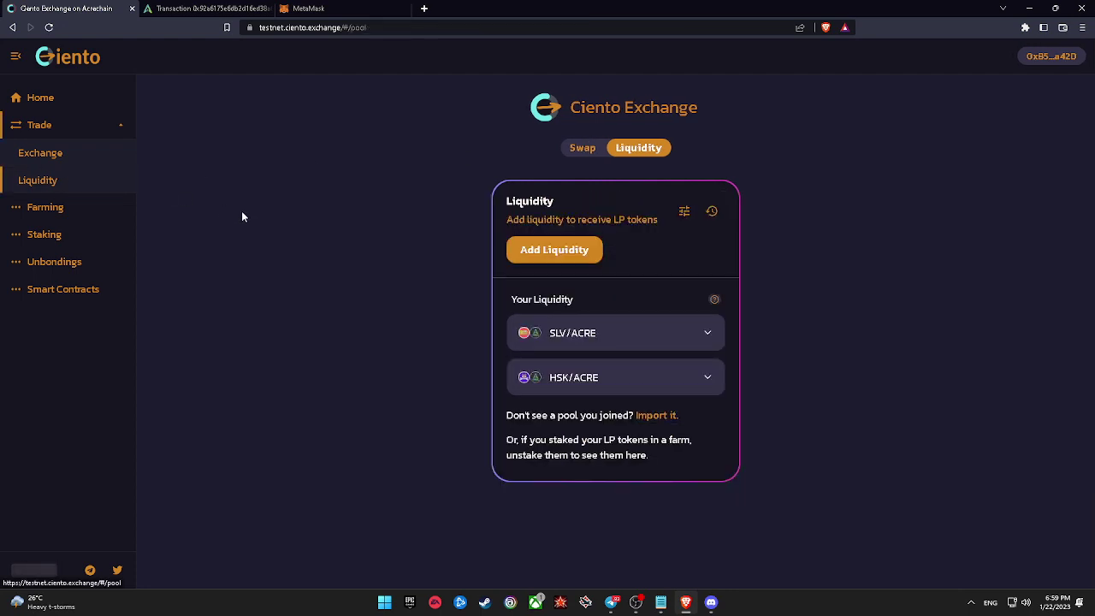
click(67, 208)
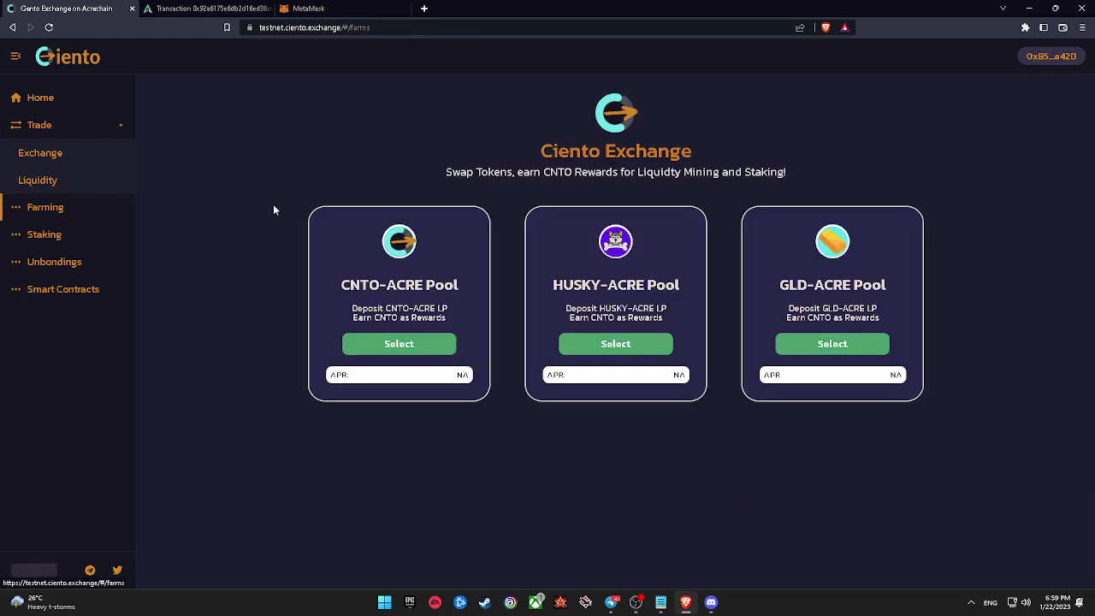
click(80, 187)
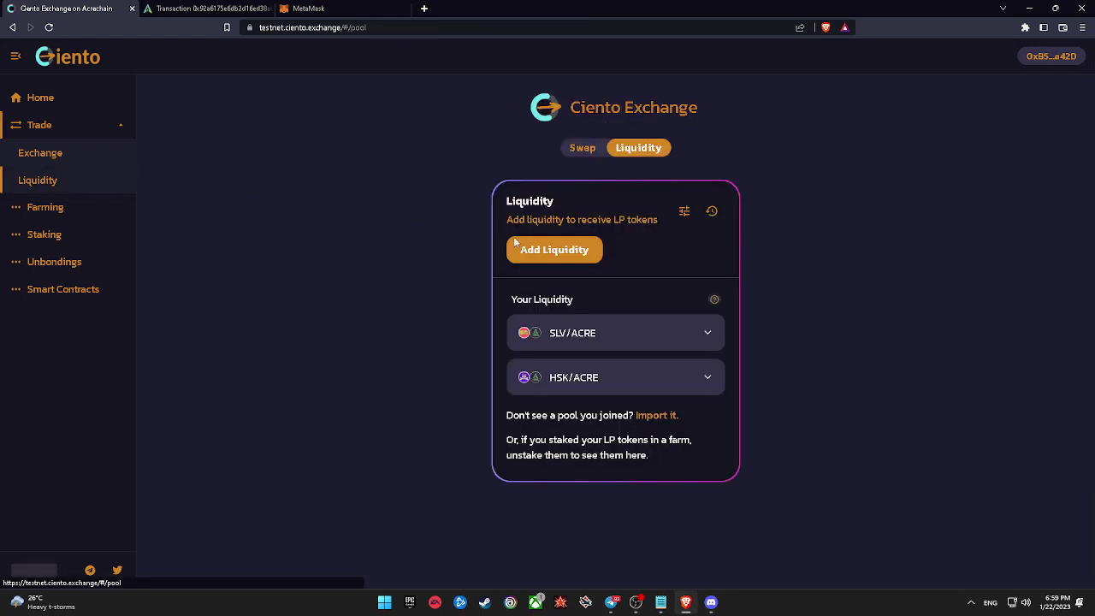
Start adding liquidity for the ACRE and GLD pair with an input of 1 ACRE.
click(553, 251)
click(665, 356)
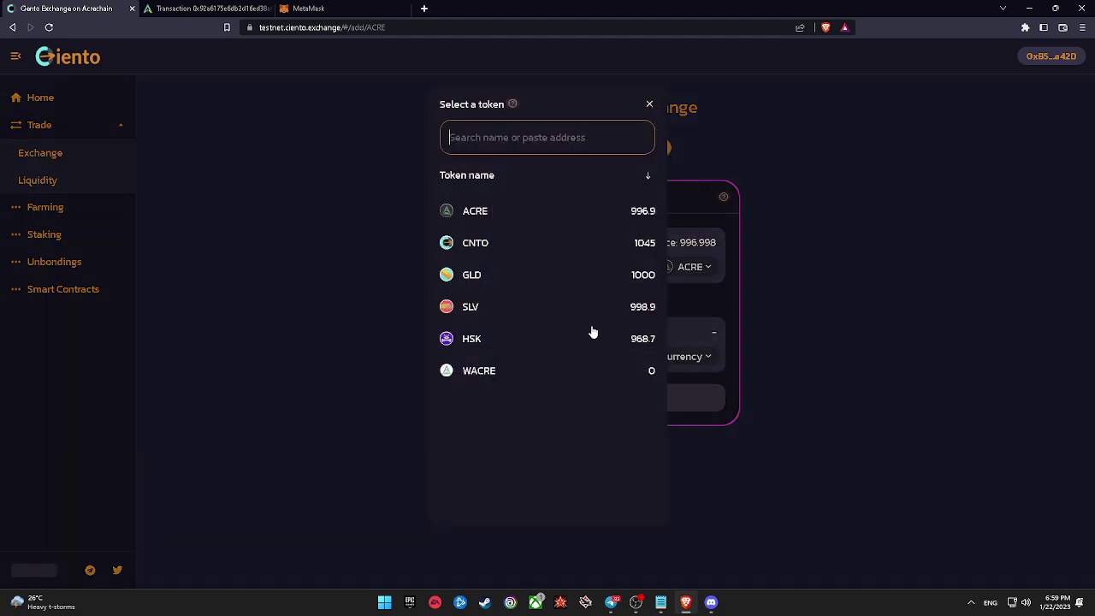
drag(497, 303, 495, 286)
click(495, 286)
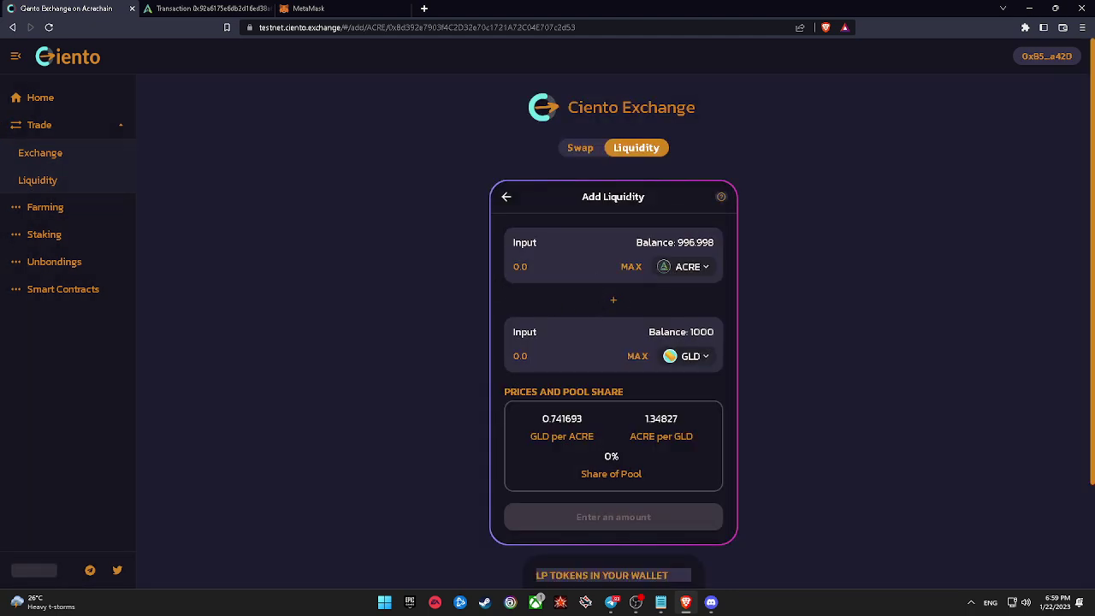
click(557, 270)
text(1)
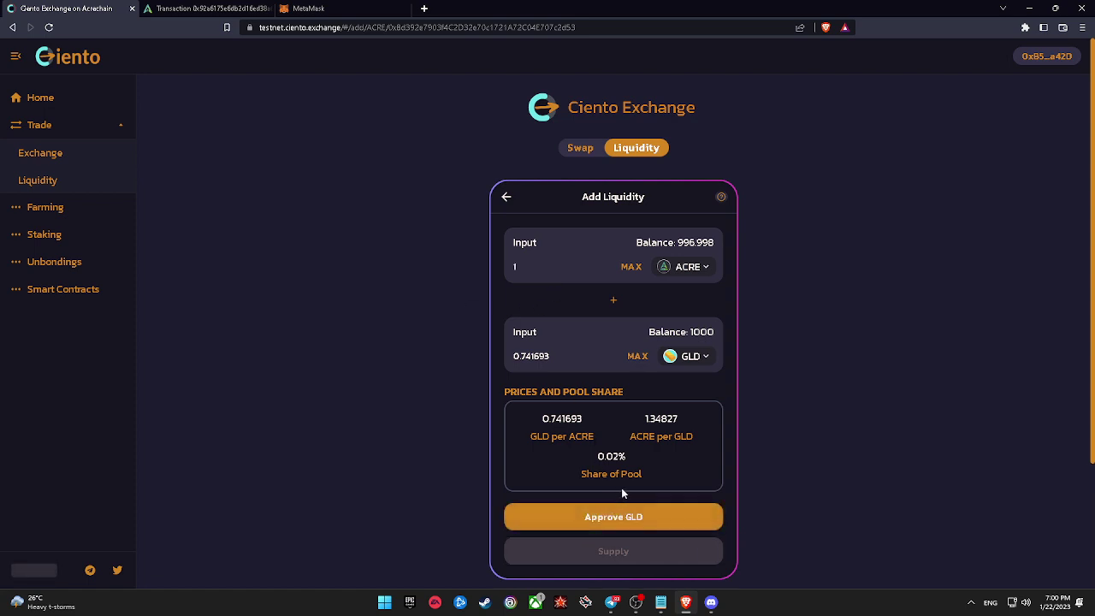
Request approval for spending GLD and grant the permission in MetaMask.
click(691, 516)
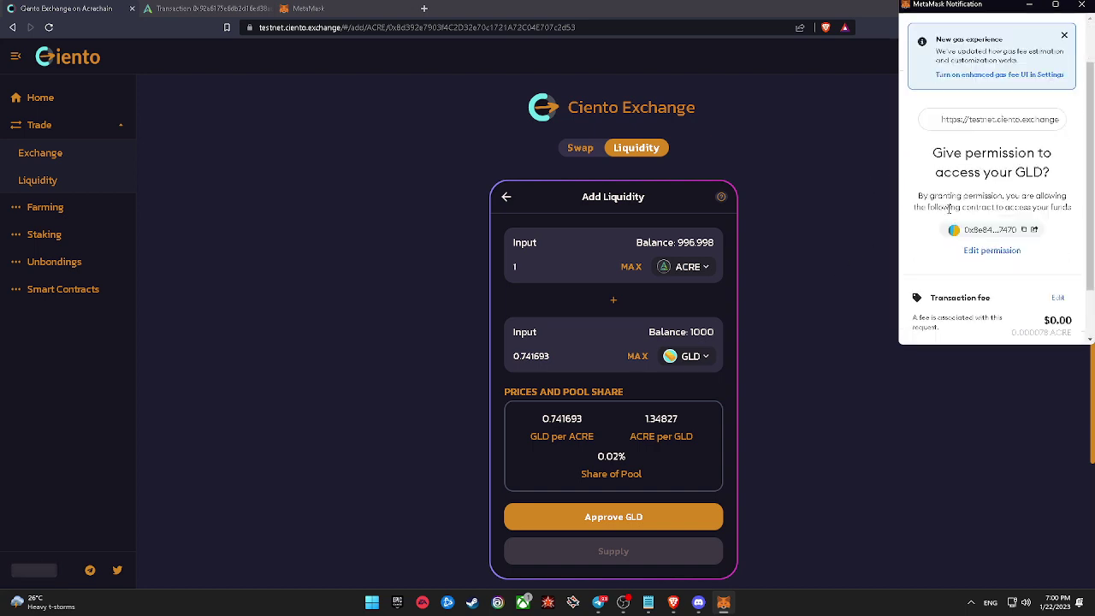
scroll(1027, 291, down, 1)
click(1040, 321)
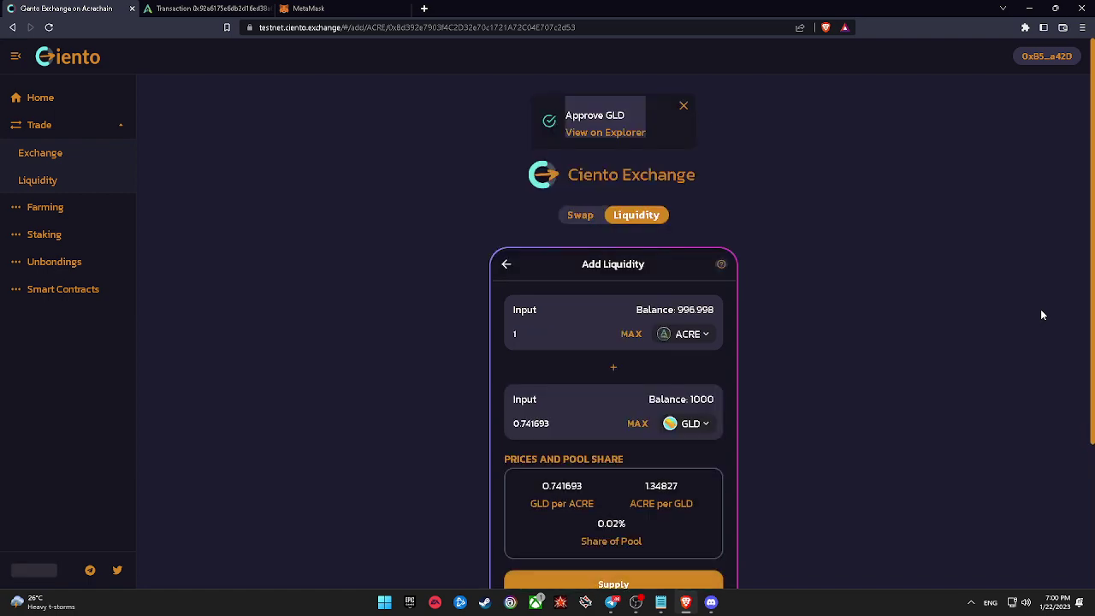
Supply 1 ACRE and 0.741693 GLD to the pool, confirm the transaction in MetaMask and close the submission notice.
scroll(701, 396, down, 3)
click(705, 389)
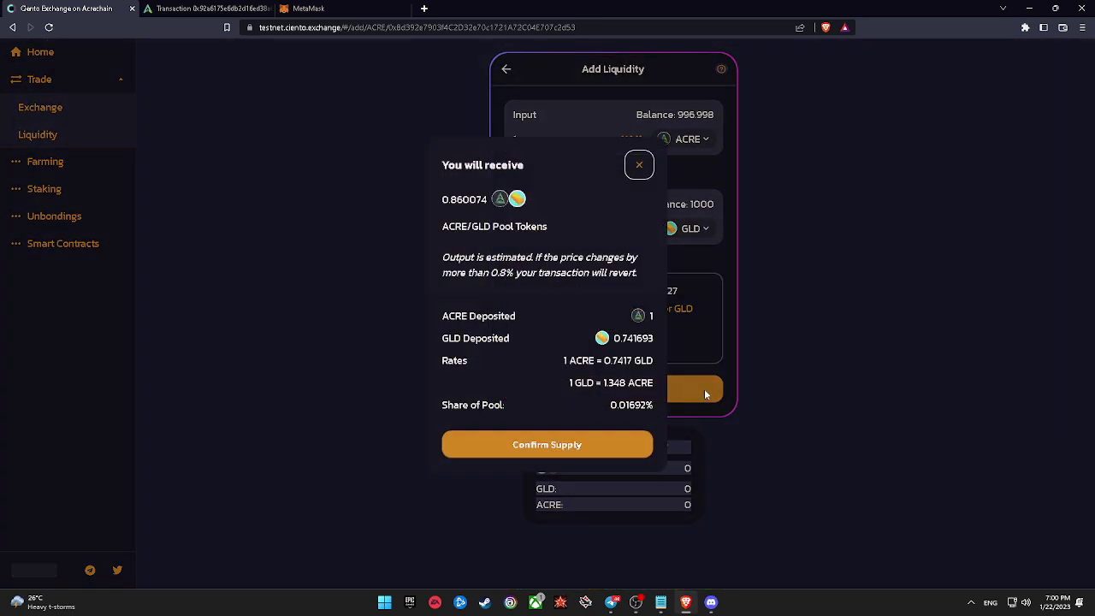
click(636, 444)
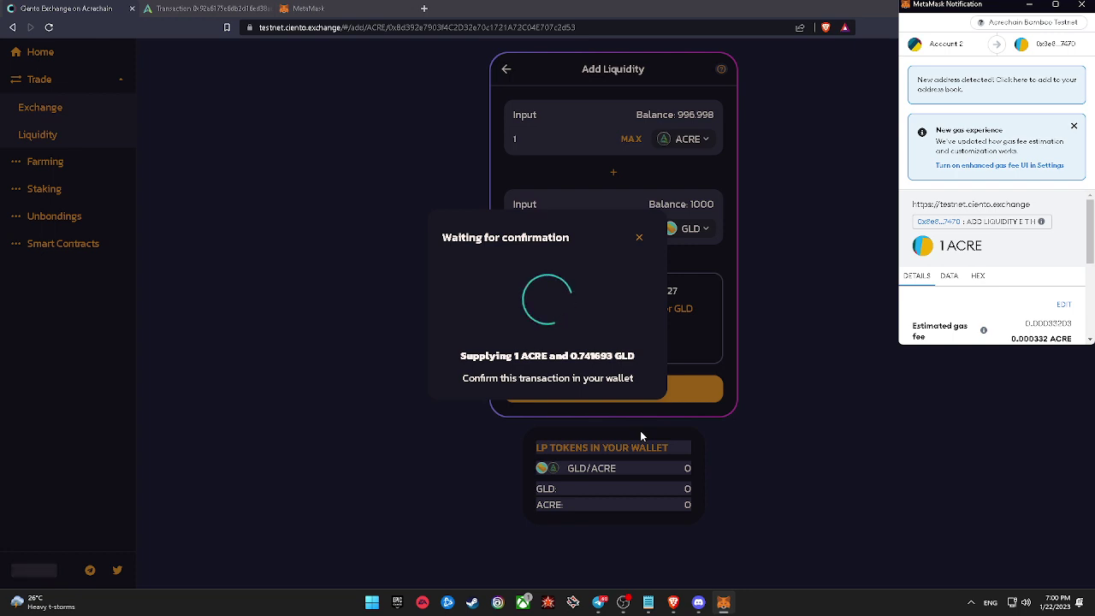
scroll(1012, 282, down, 5)
click(1027, 322)
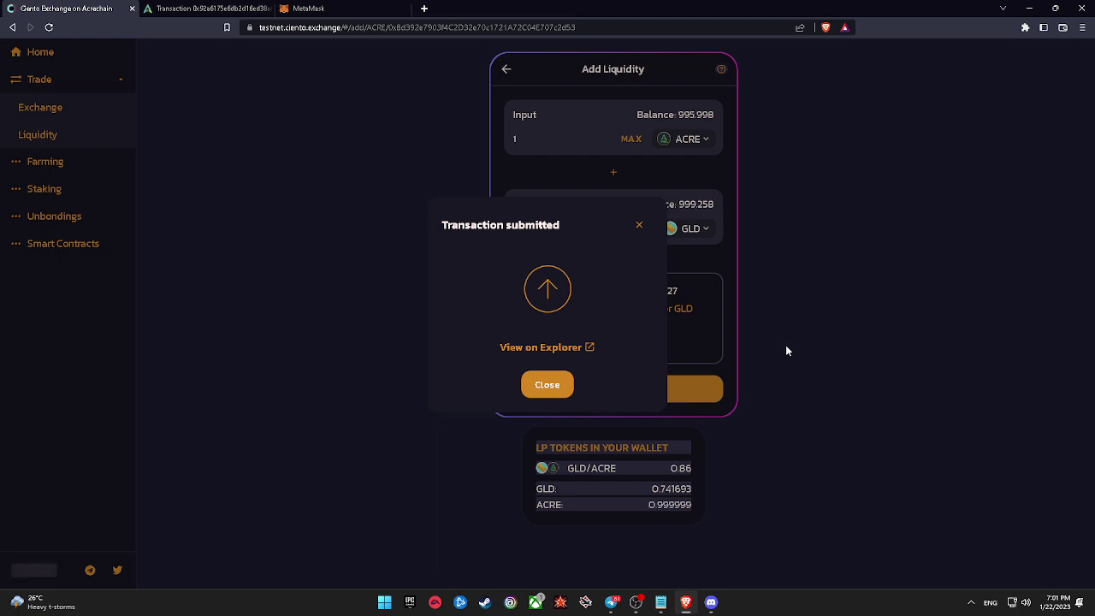
click(557, 384)
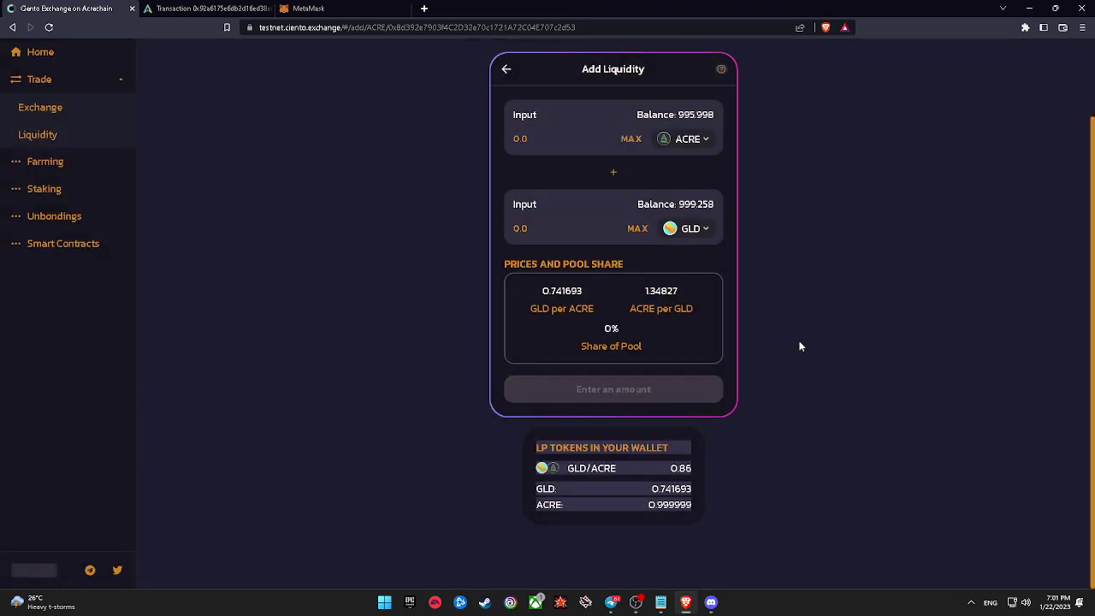
Look through the farming, liquidity and staking pages.
scroll(770, 359, up, 1)
click(76, 207)
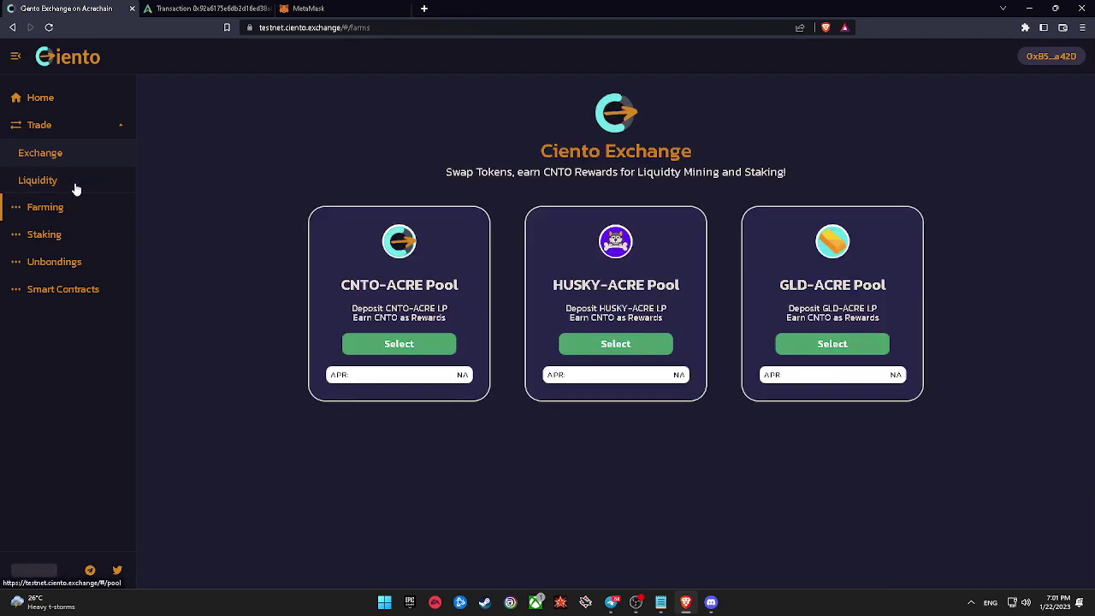
click(77, 189)
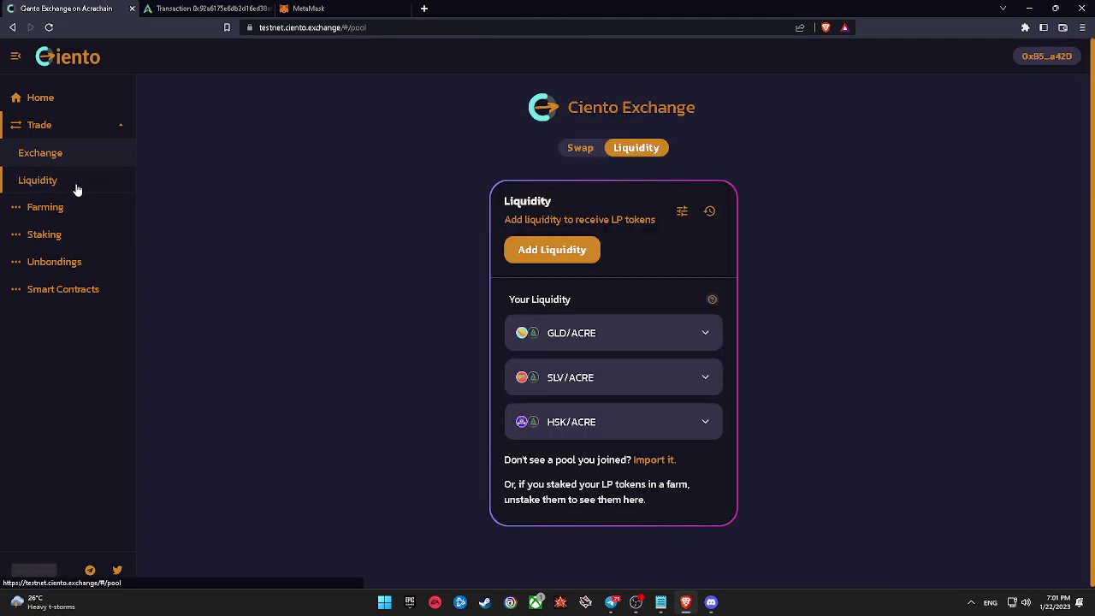
click(91, 226)
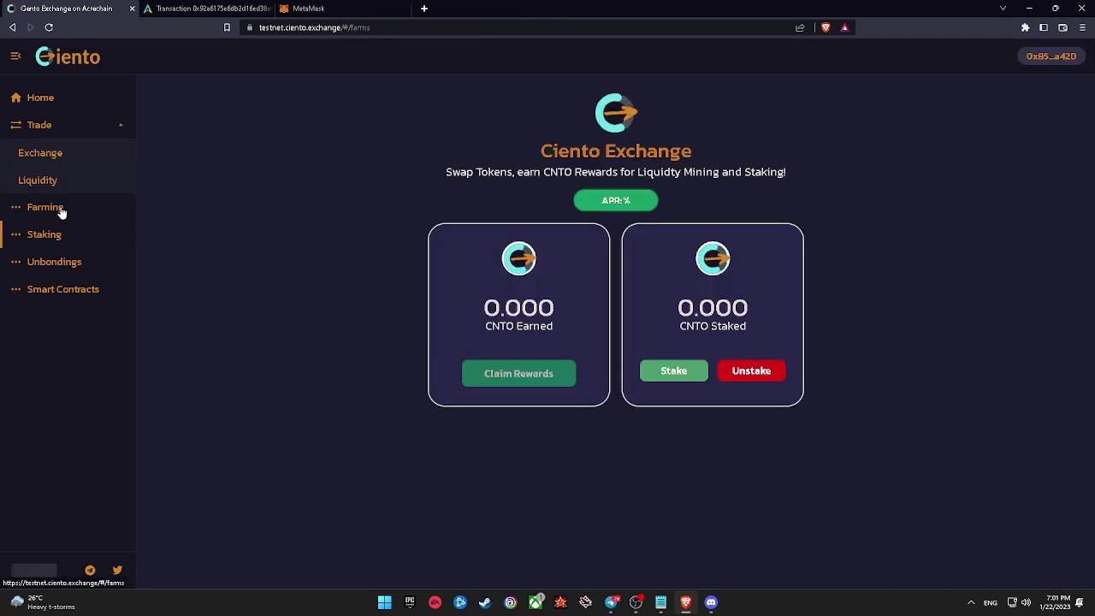
Open the CNTO-ACRE Pool farm and fill its stake form with the maximum LP amount.
click(73, 212)
click(361, 344)
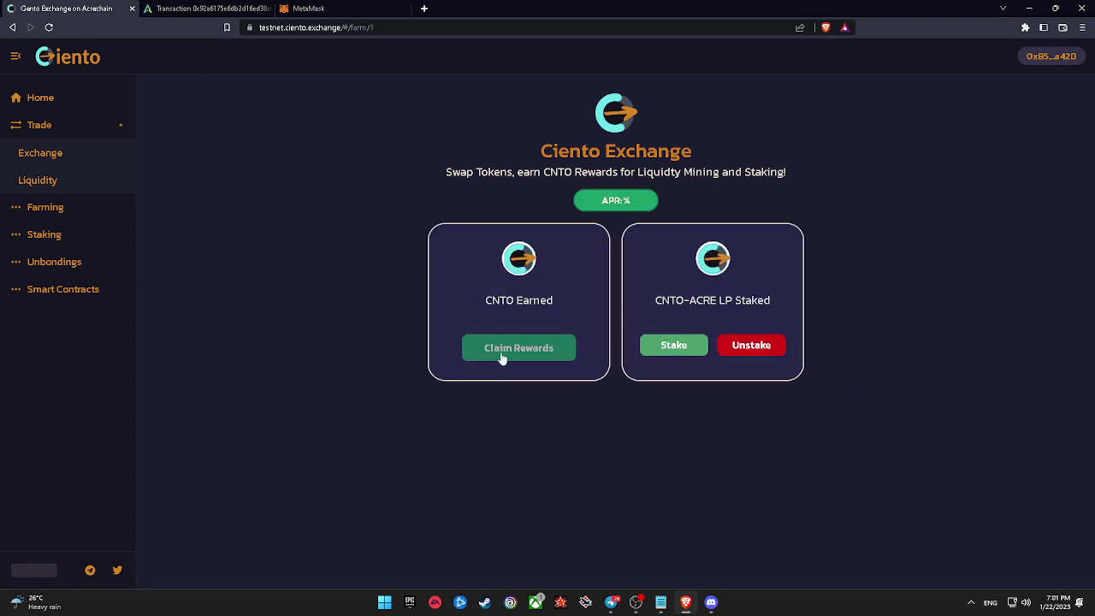
click(685, 380)
click(734, 482)
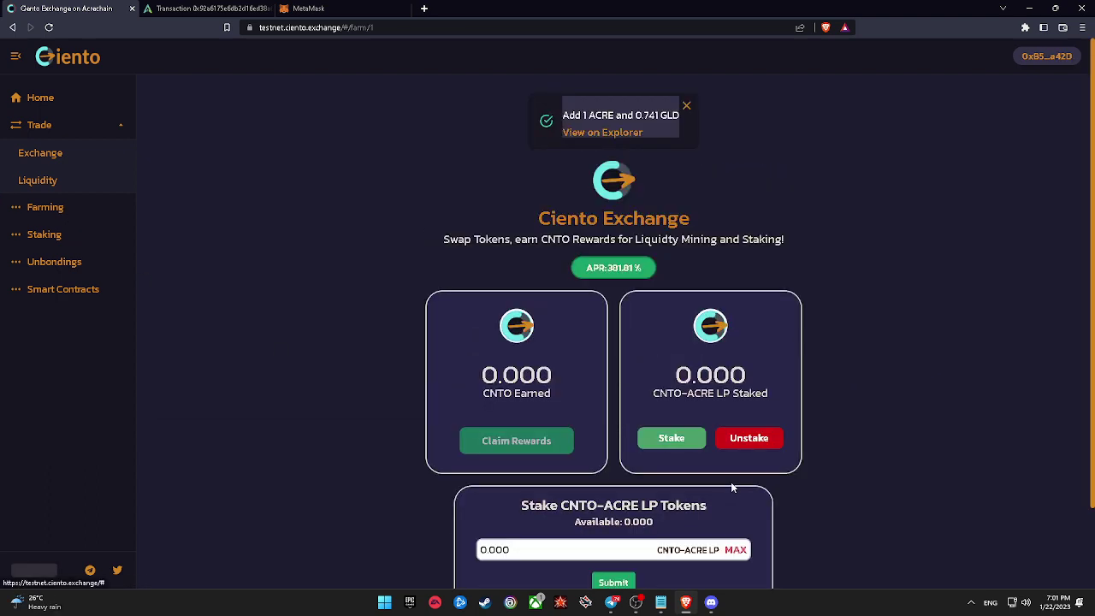
scroll(730, 482, down, 1)
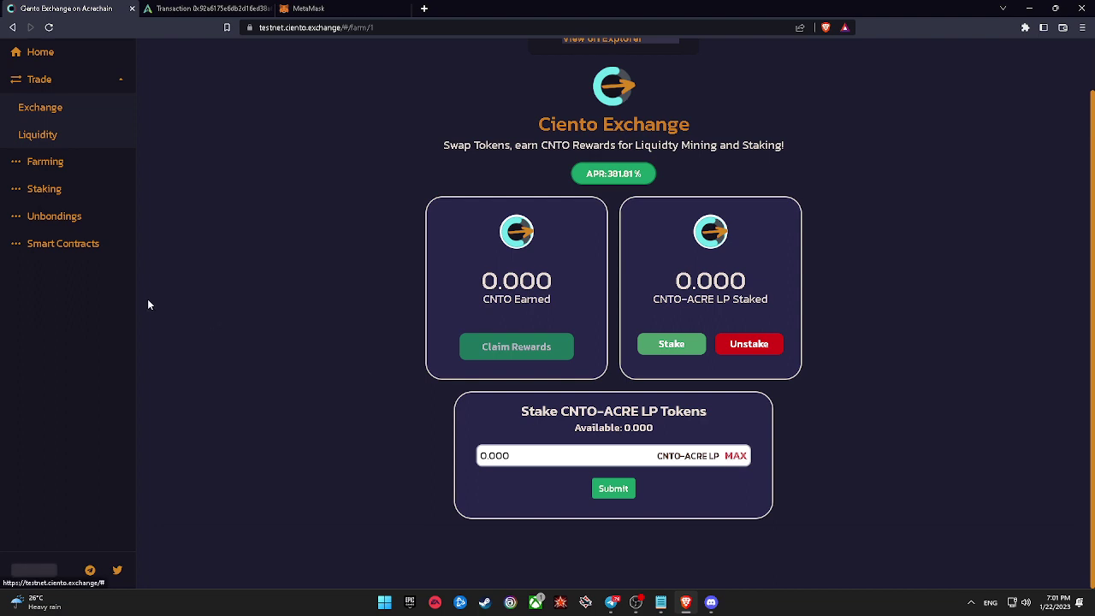
Expand the existing GLD/ACRE liquidity position and start adding to it with an input of 100 GLD.
click(51, 109)
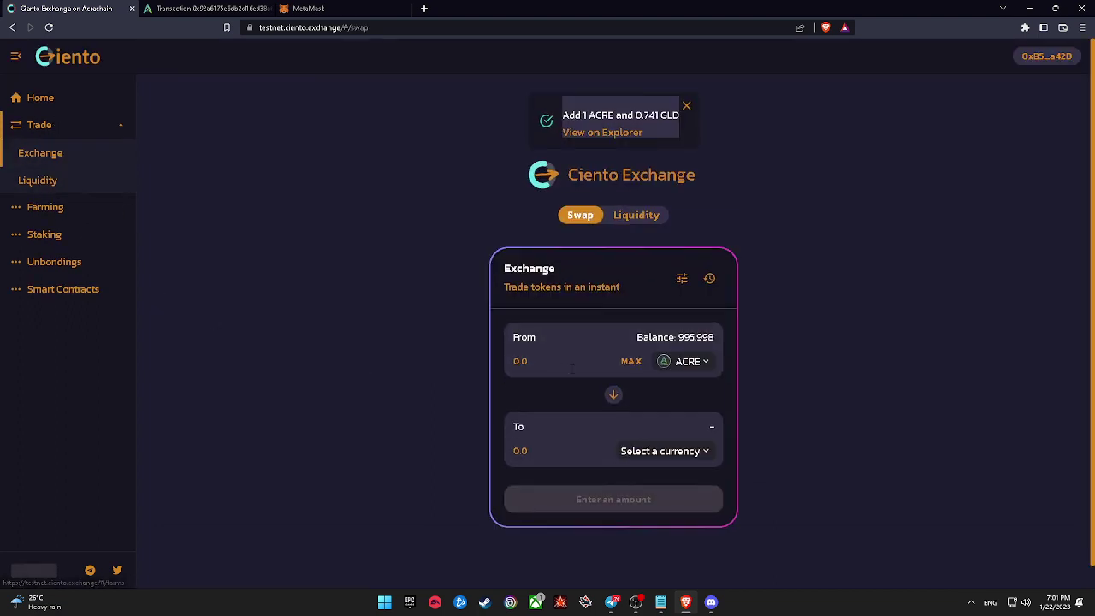
click(34, 178)
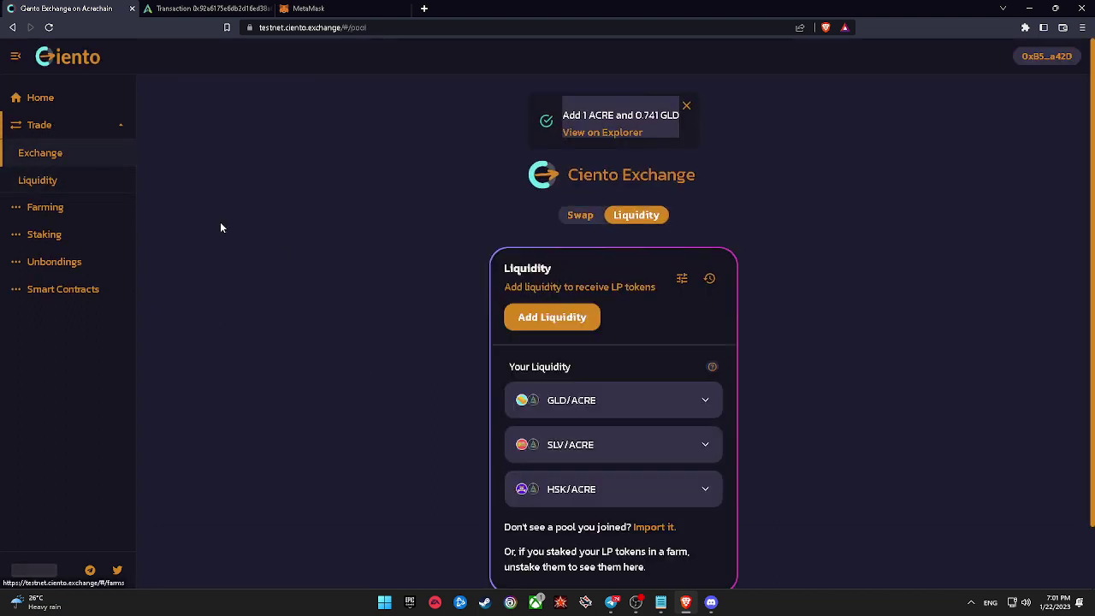
double_click(692, 416)
scroll(689, 407, down, 2)
click(558, 360)
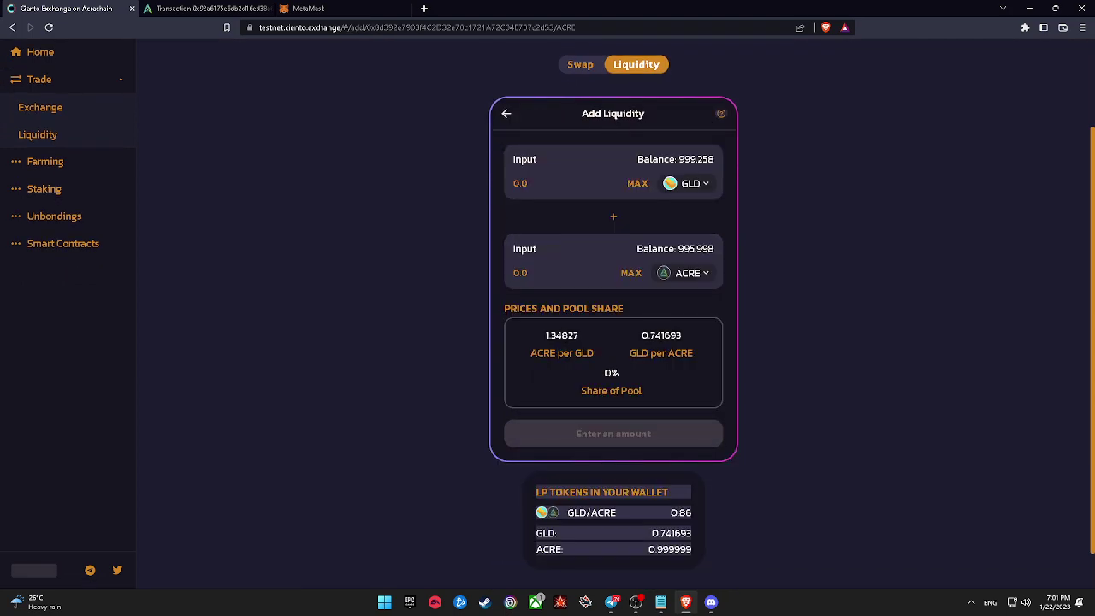
click(548, 183)
text(100)
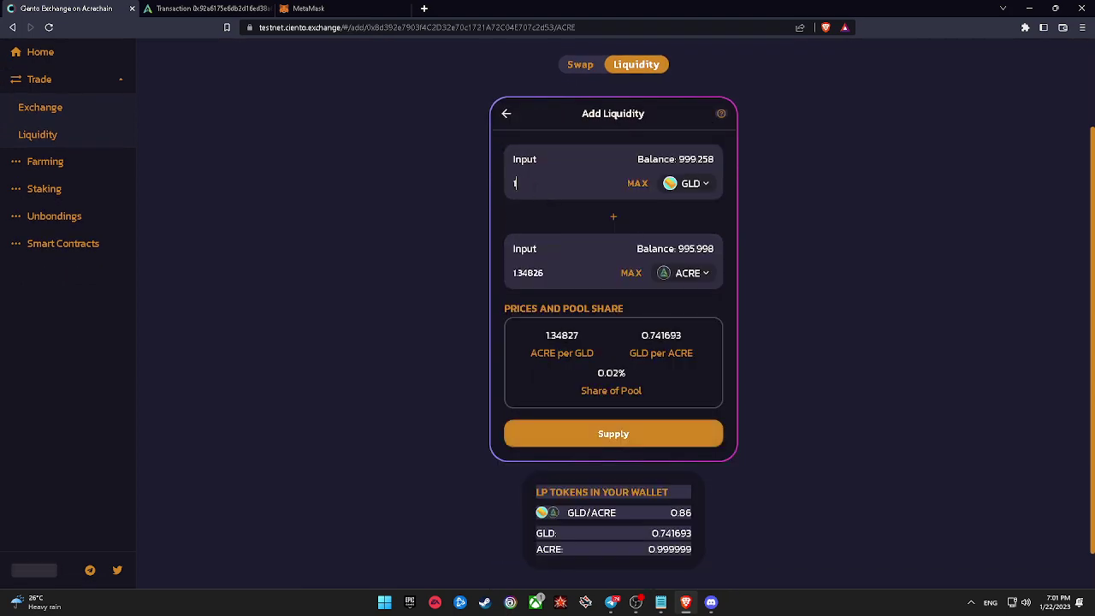
Supply 100 GLD and 134.826 ACRE, confirm the transaction in MetaMask and close the submission notice.
click(613, 436)
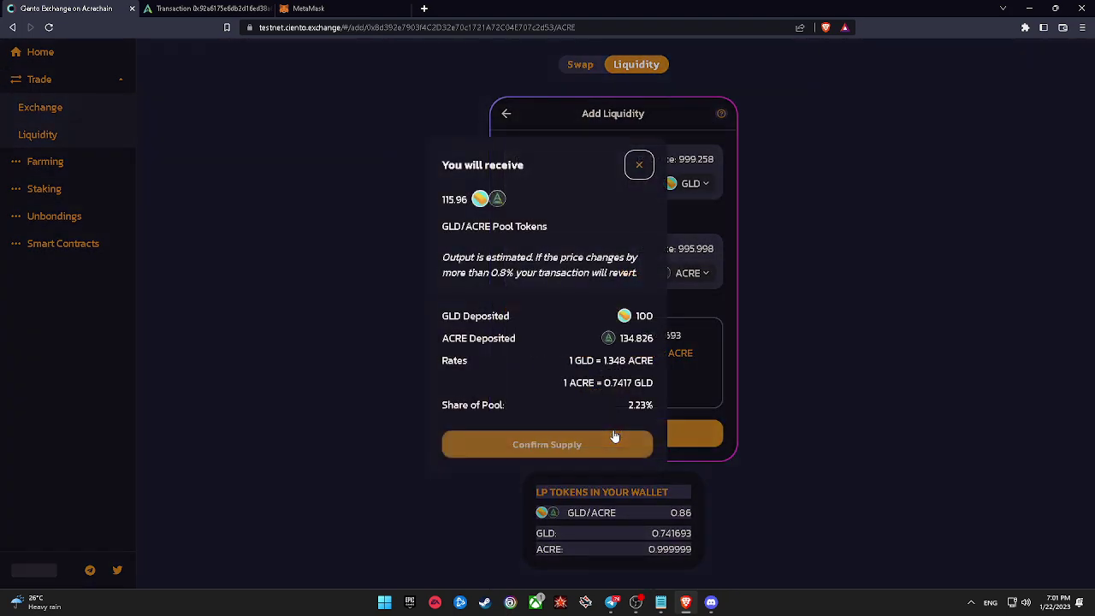
click(568, 450)
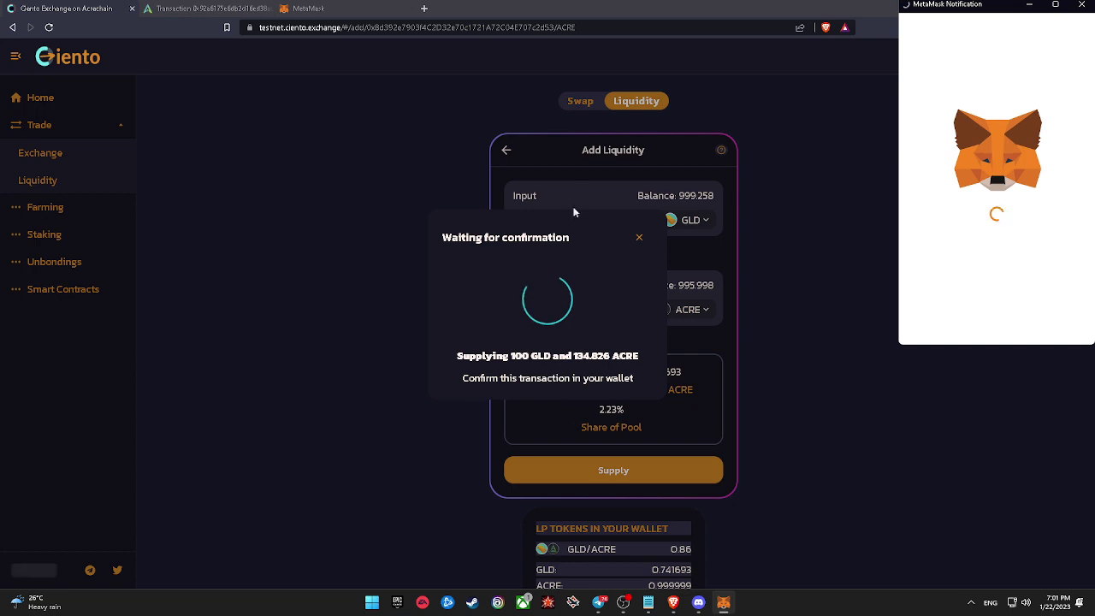
scroll(1035, 315, down, 5)
click(1037, 319)
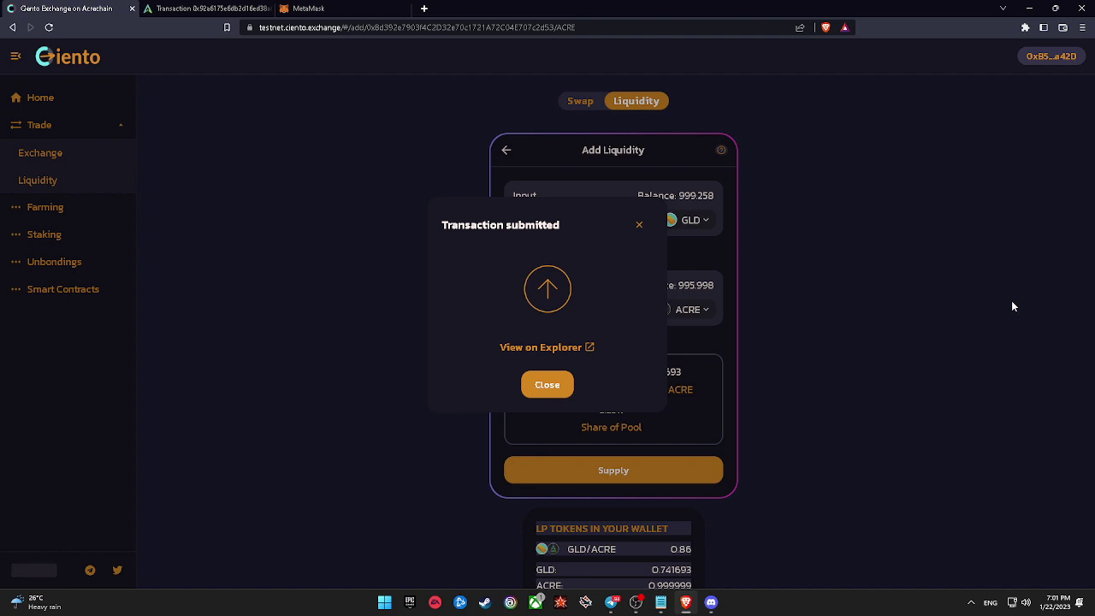
click(523, 386)
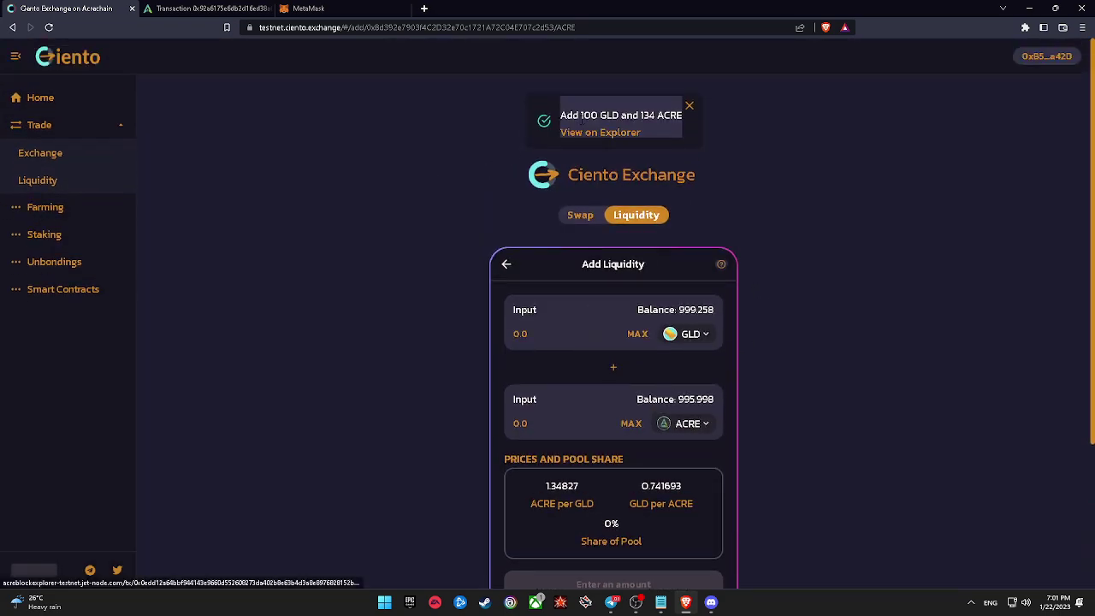
Reopen the CNTO-ACRE farm's stake form with the maximum LP amount and dismiss the added-liquidity notification.
click(40, 210)
click(432, 413)
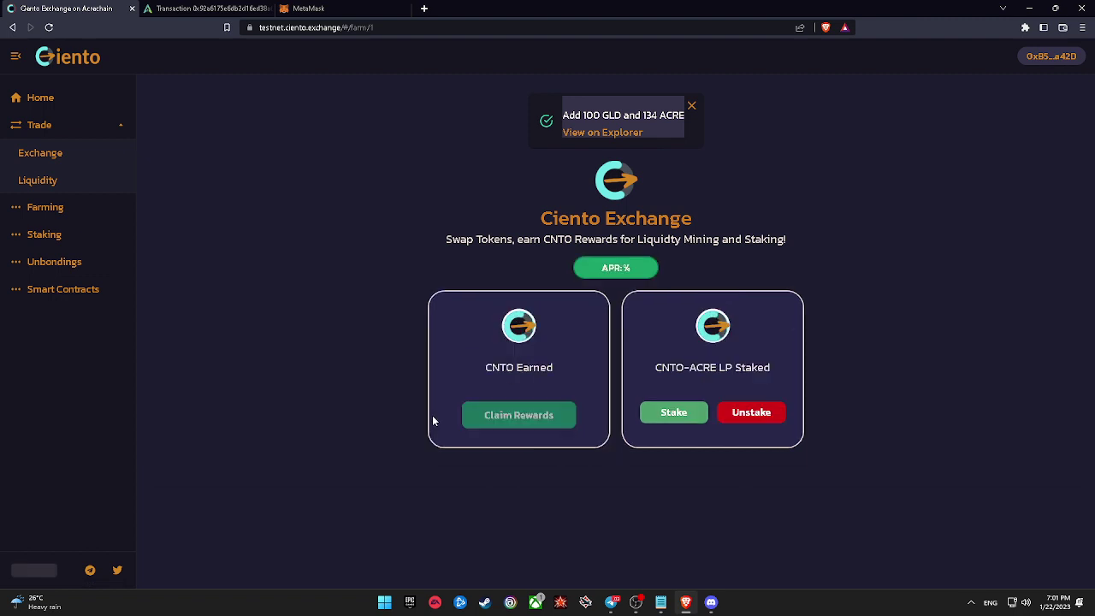
click(671, 438)
click(738, 552)
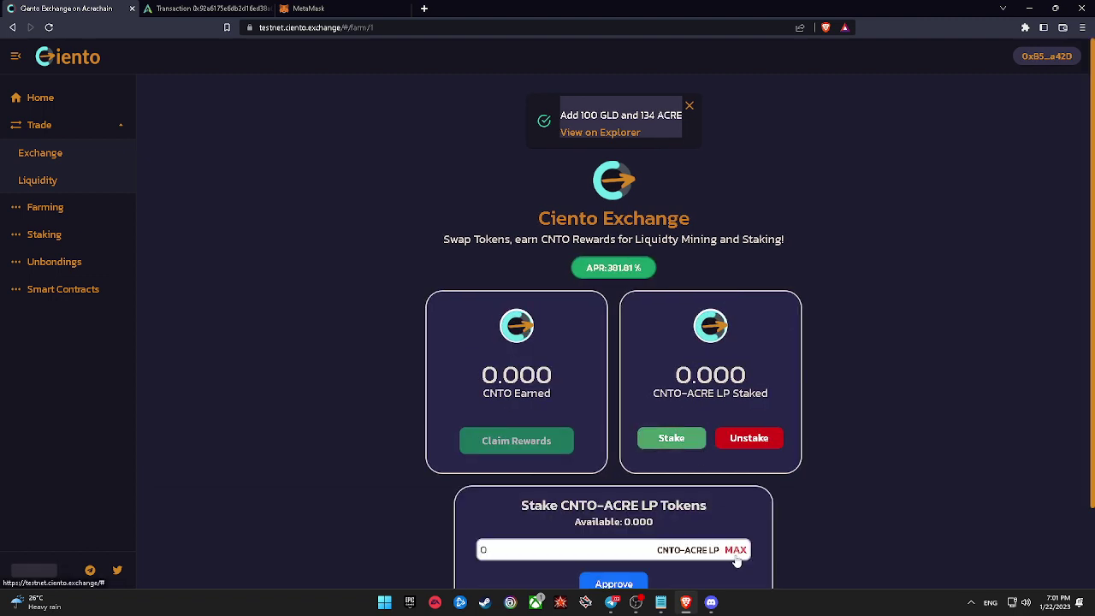
scroll(727, 544, down, 1)
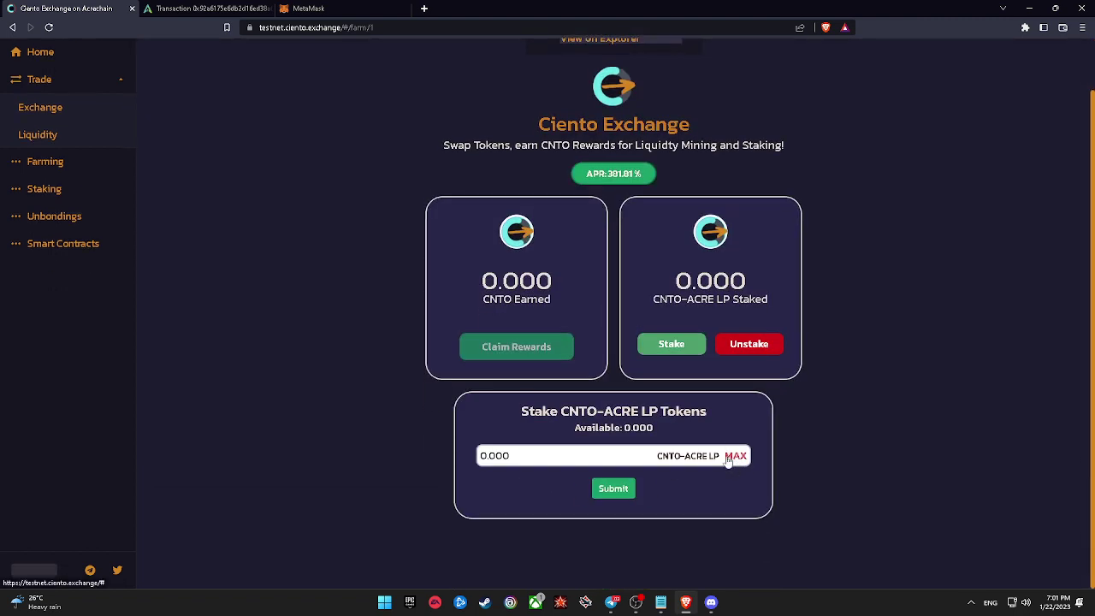
scroll(630, 416, up, 1)
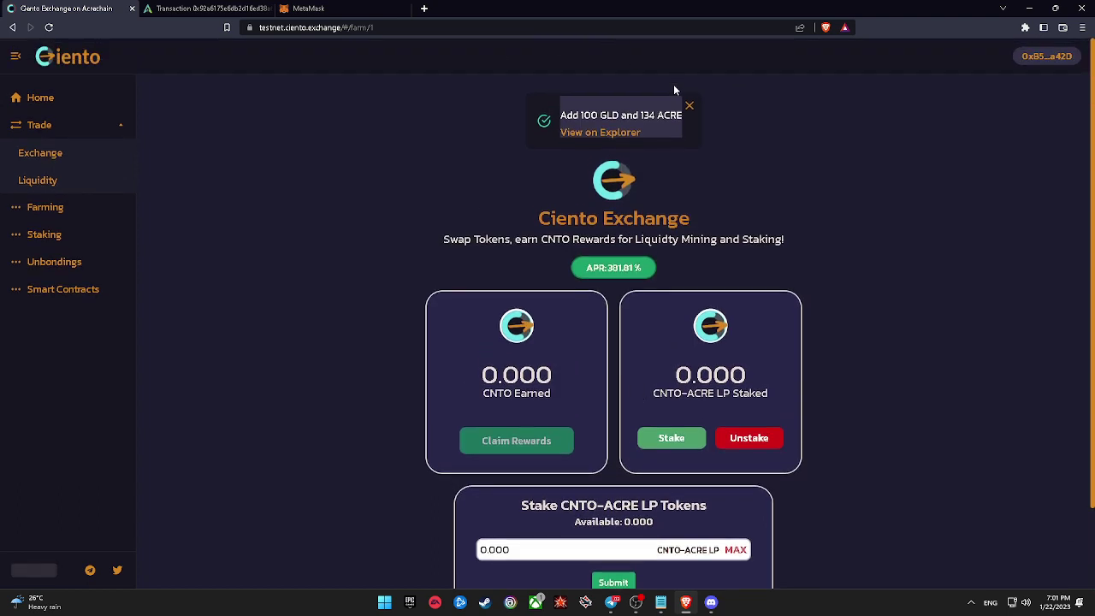
click(690, 105)
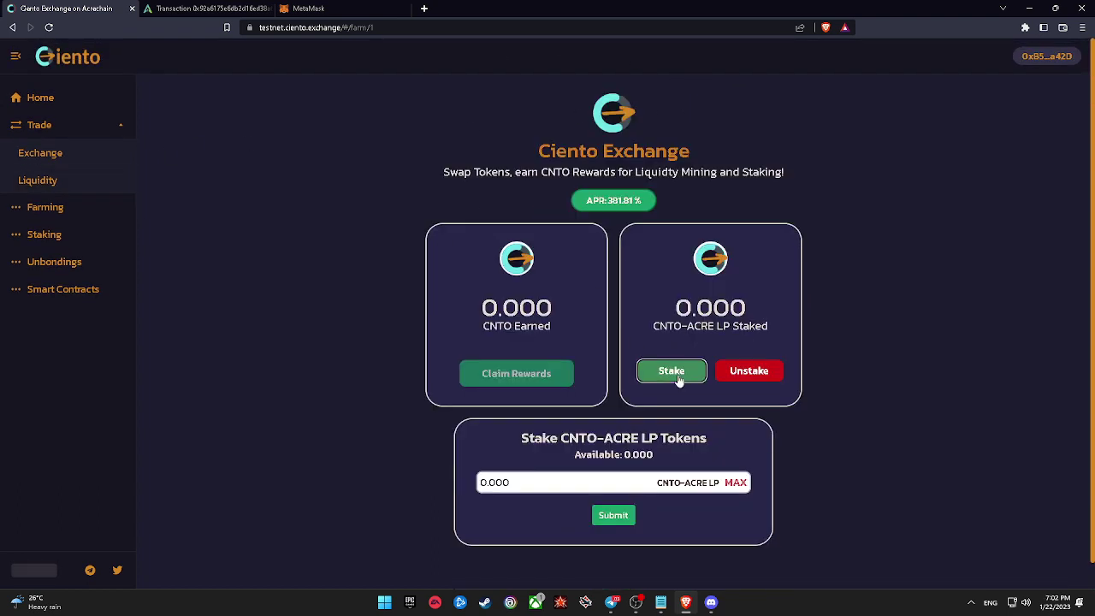
Open the HUSKY-ACRE Pool farm and bring up its LP token stake form.
click(57, 207)
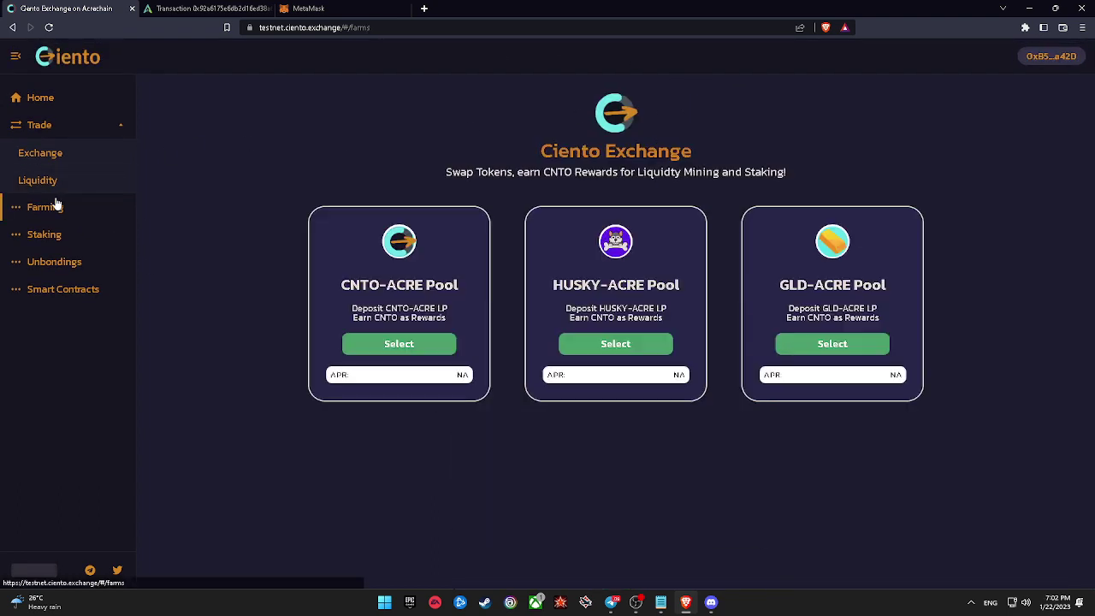
click(599, 350)
double_click(676, 349)
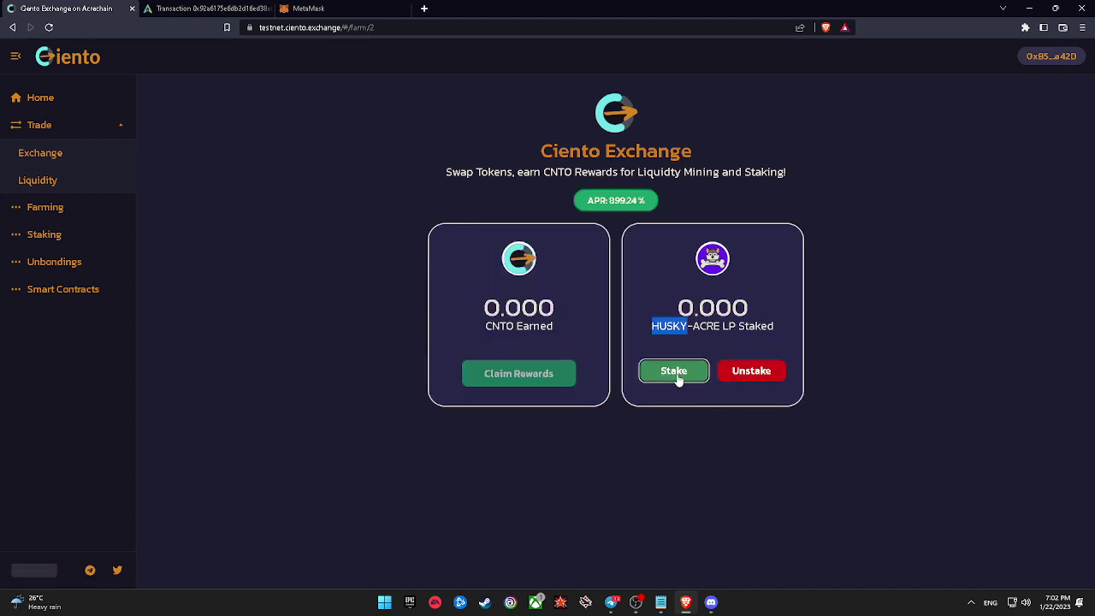
click(672, 371)
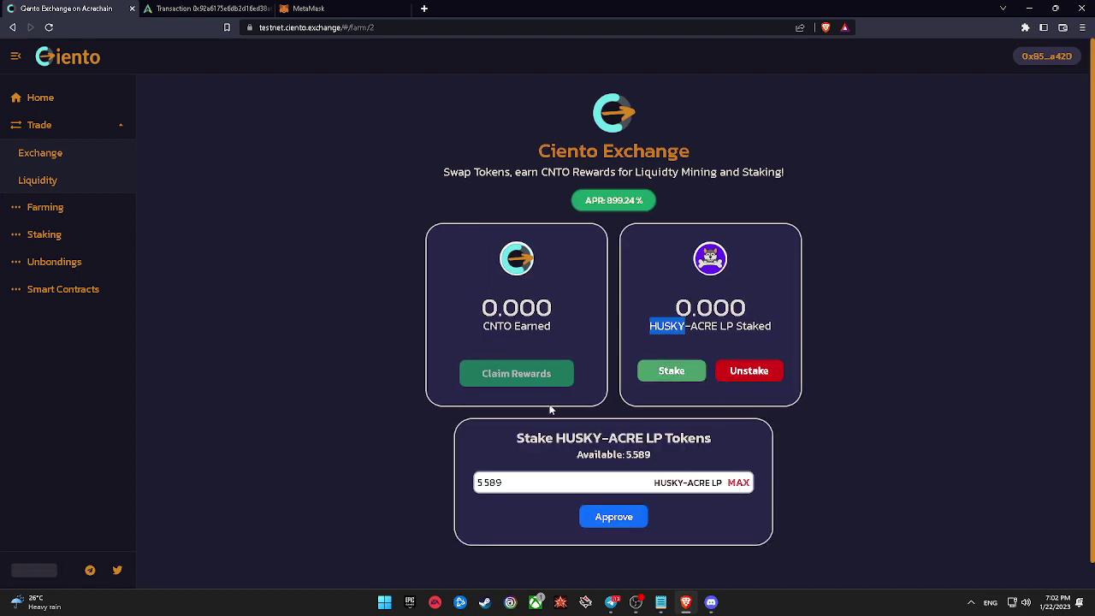
click(44, 179)
click(40, 152)
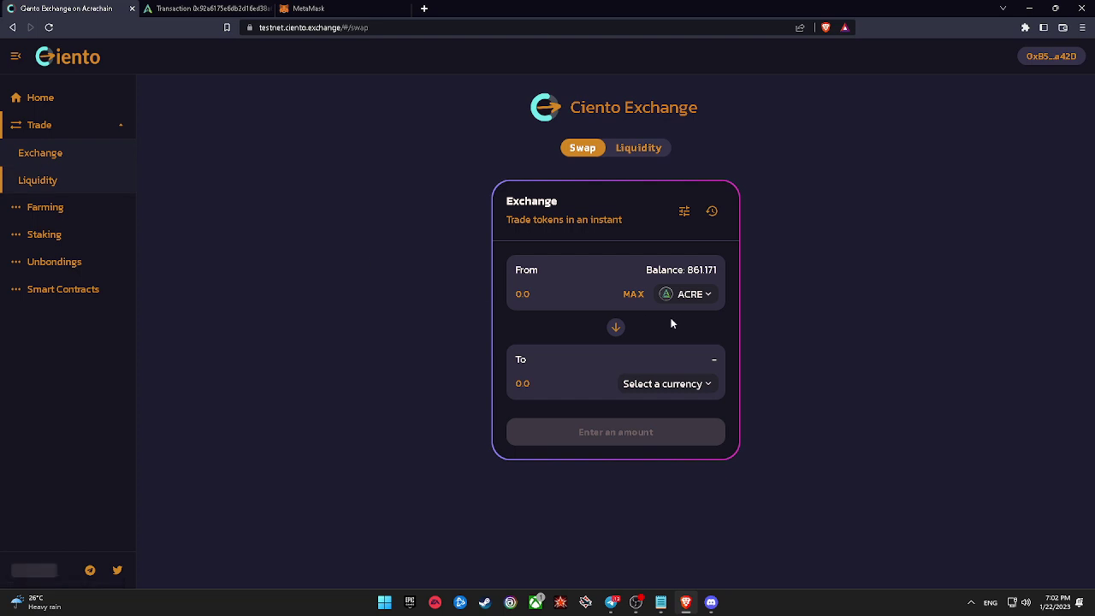
click(58, 186)
click(61, 207)
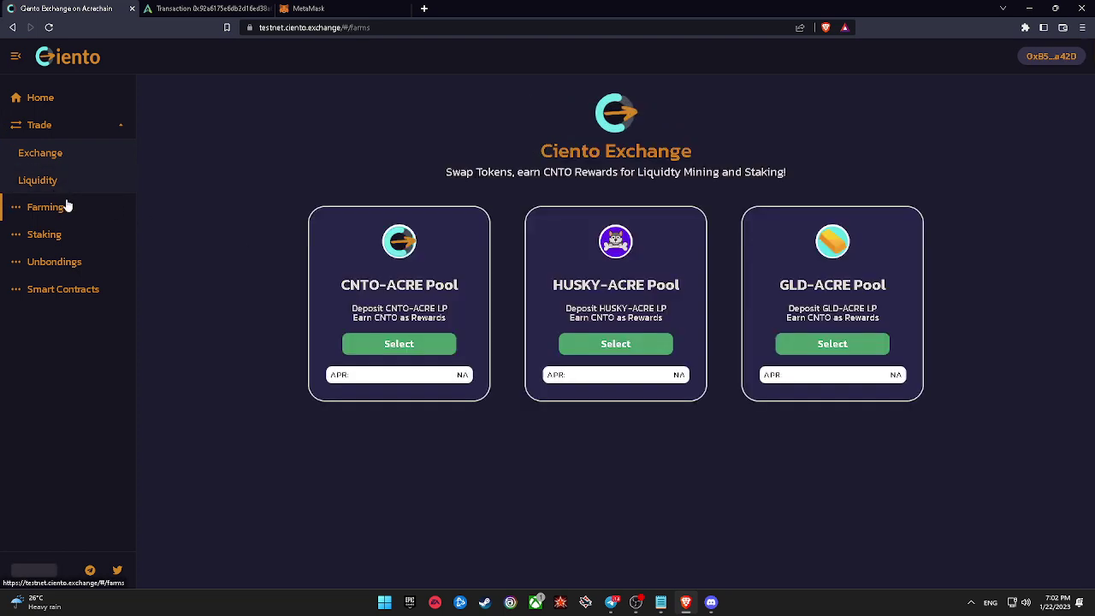
Review the pooled amounts and pool shares of the GLD/ACRE, SLV/ACRE and HSK/ACRE liquidity positions.
click(68, 180)
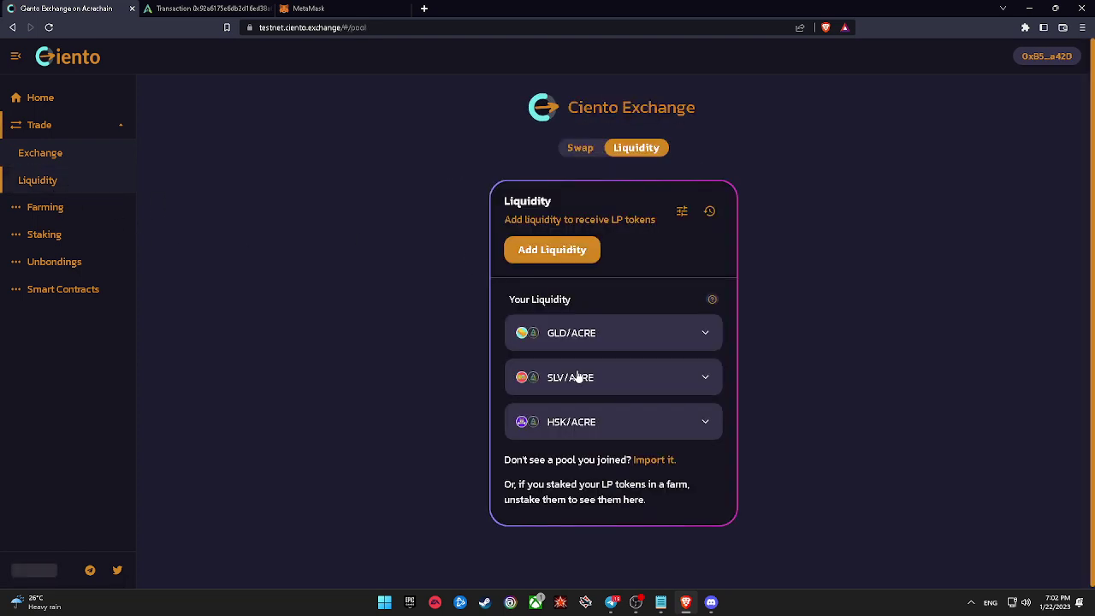
click(652, 340)
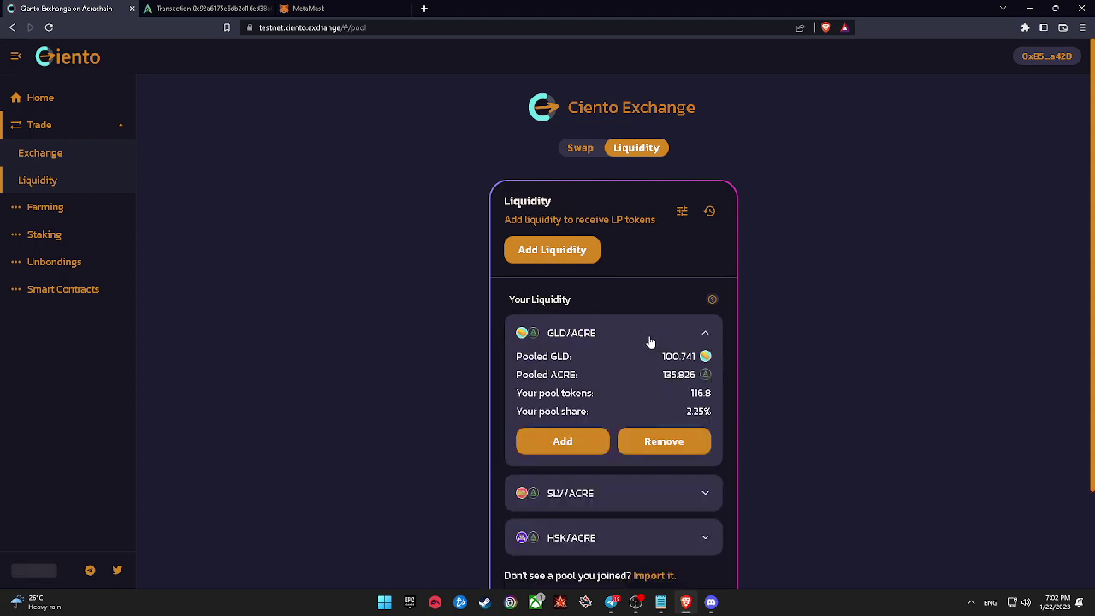
scroll(650, 353, down, 2)
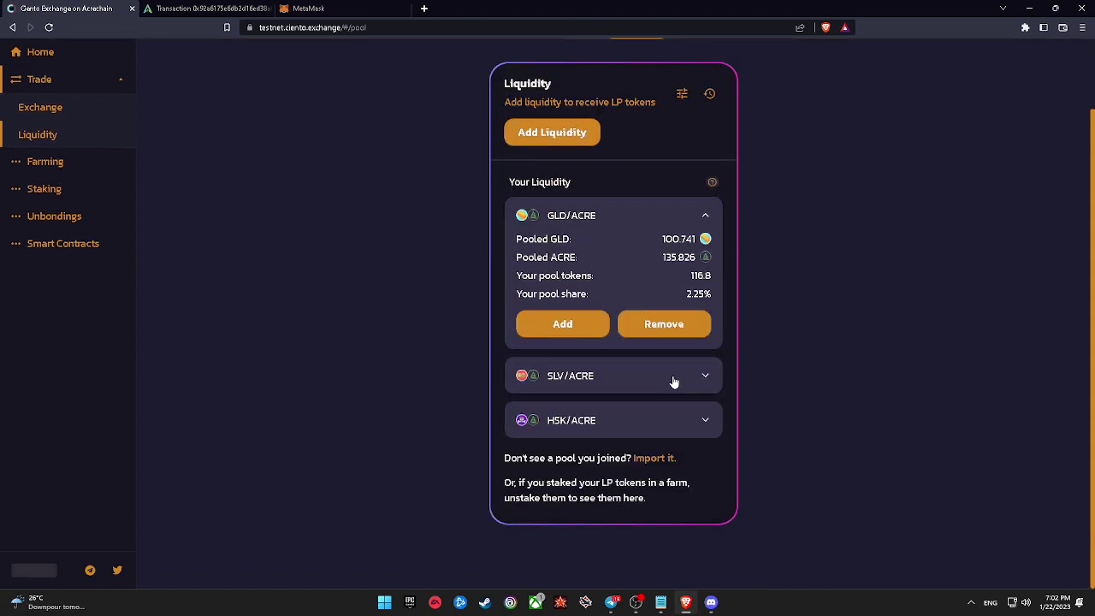
click(672, 381)
scroll(652, 401, down, 2)
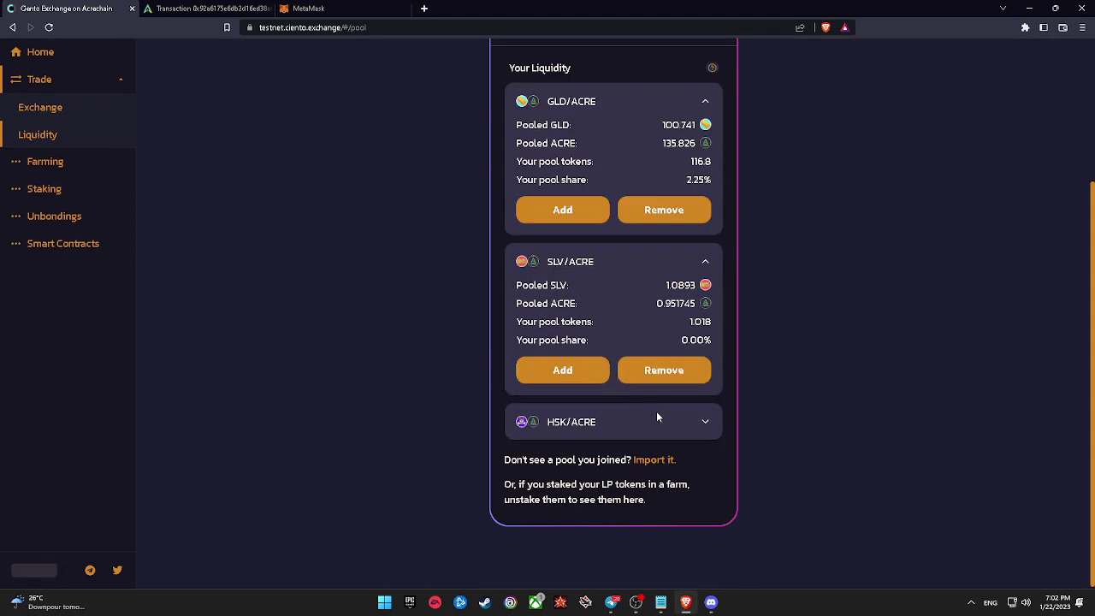
click(659, 422)
scroll(625, 408, up, 3)
Set up a swap of 100 ACRE to SLV on the exchange page.
click(89, 161)
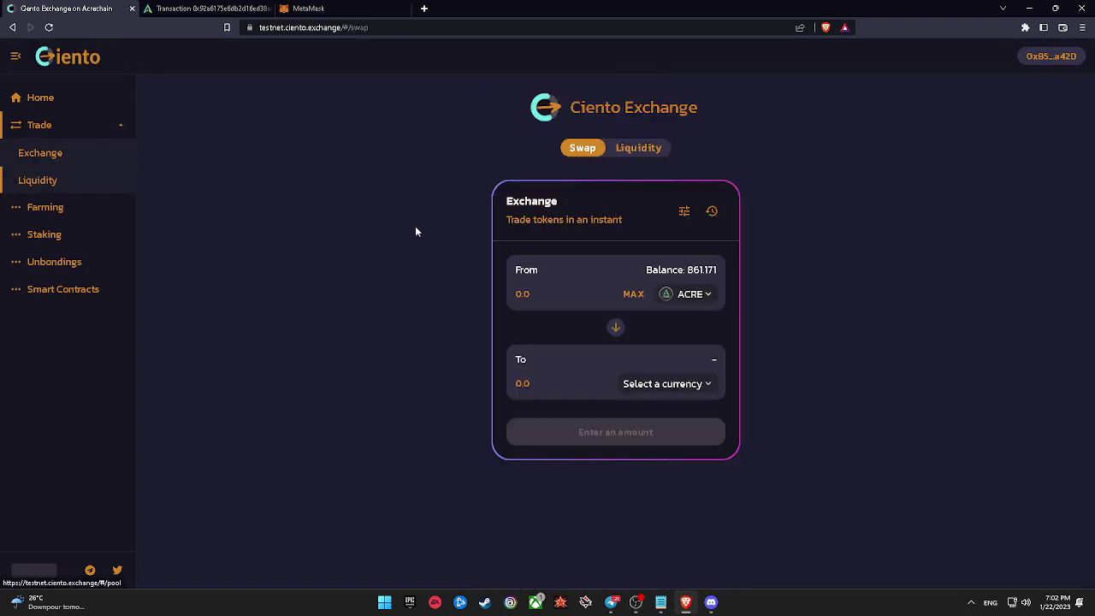
click(677, 385)
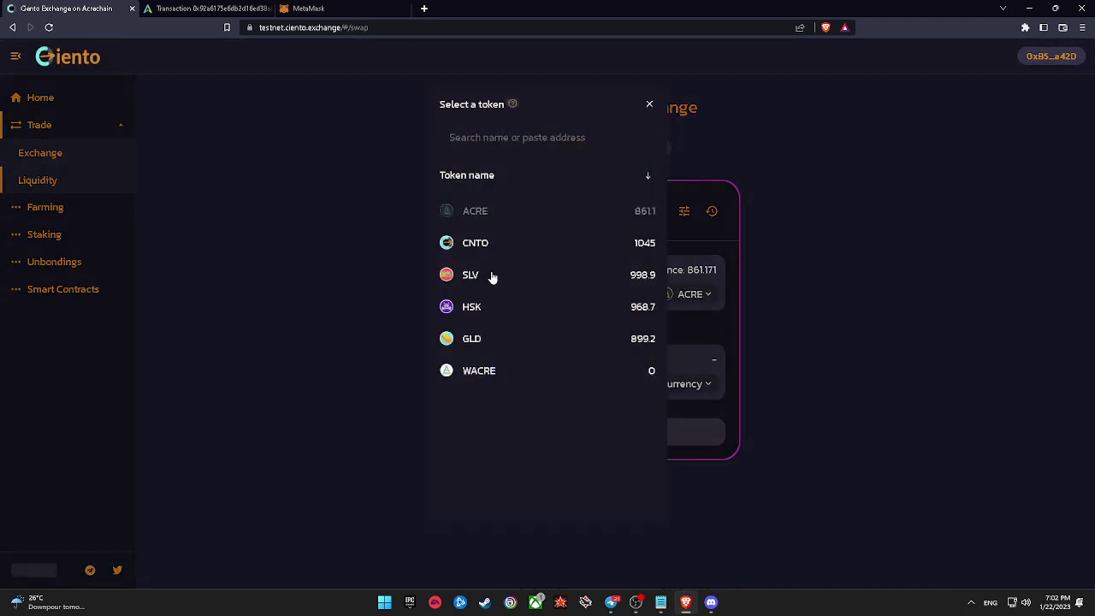
click(491, 275)
text(10)
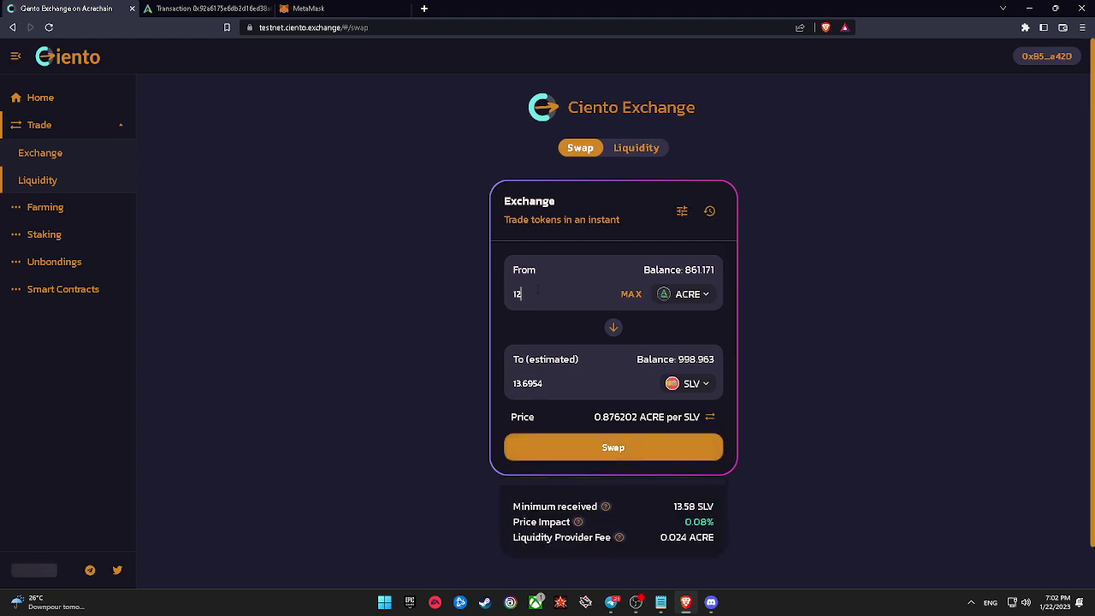
key(BackSpace)
text(00)
scroll(656, 335, down, 1)
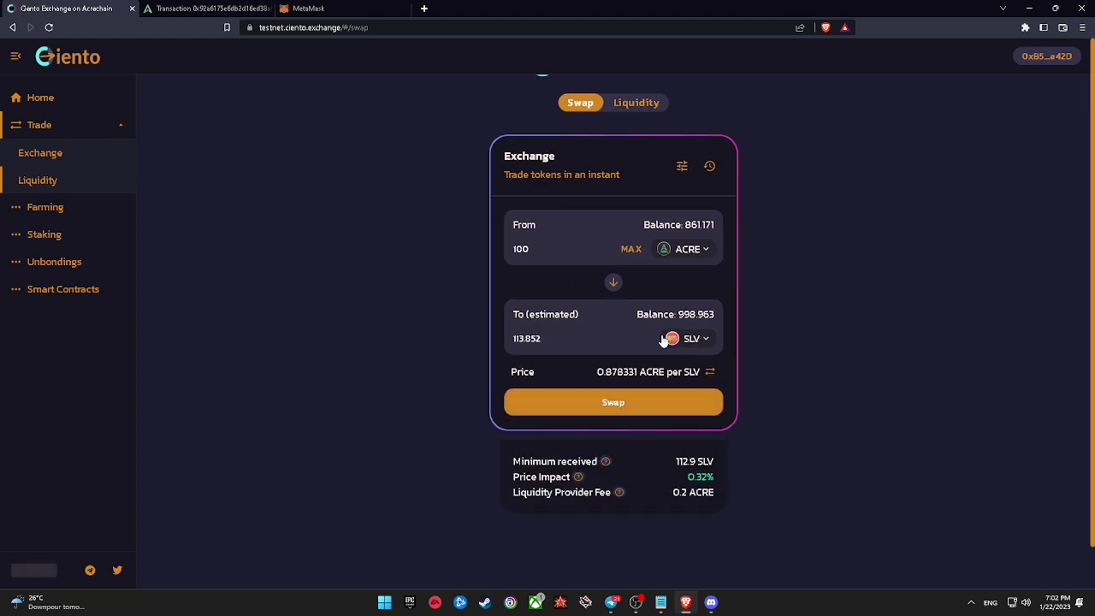
Confirm the 100 ACRE to SLV swap, approve it in MetaMask and close the submission notice.
click(596, 402)
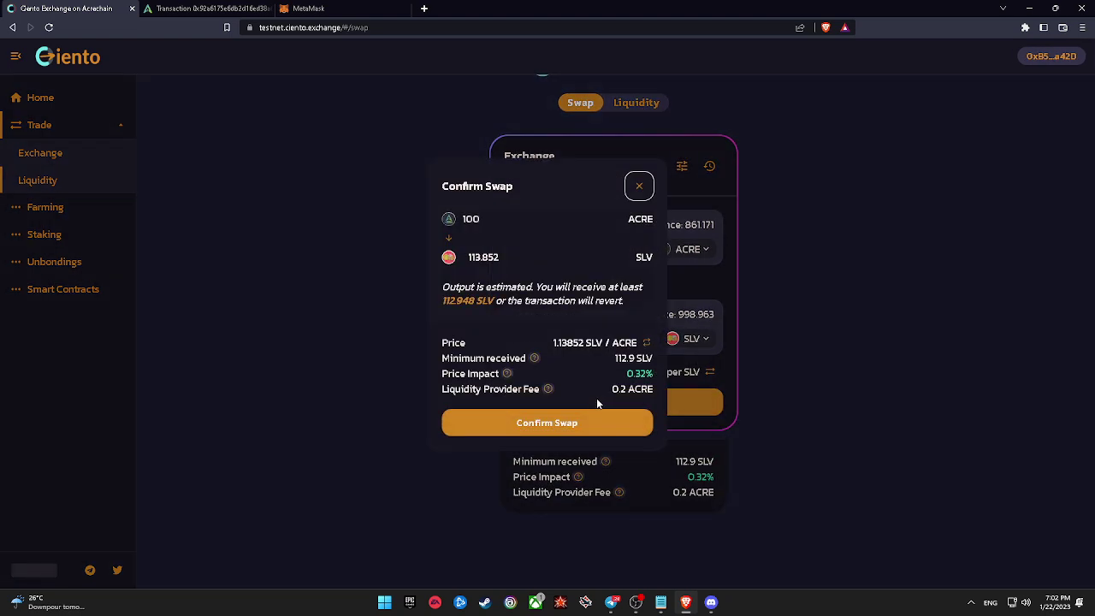
click(601, 416)
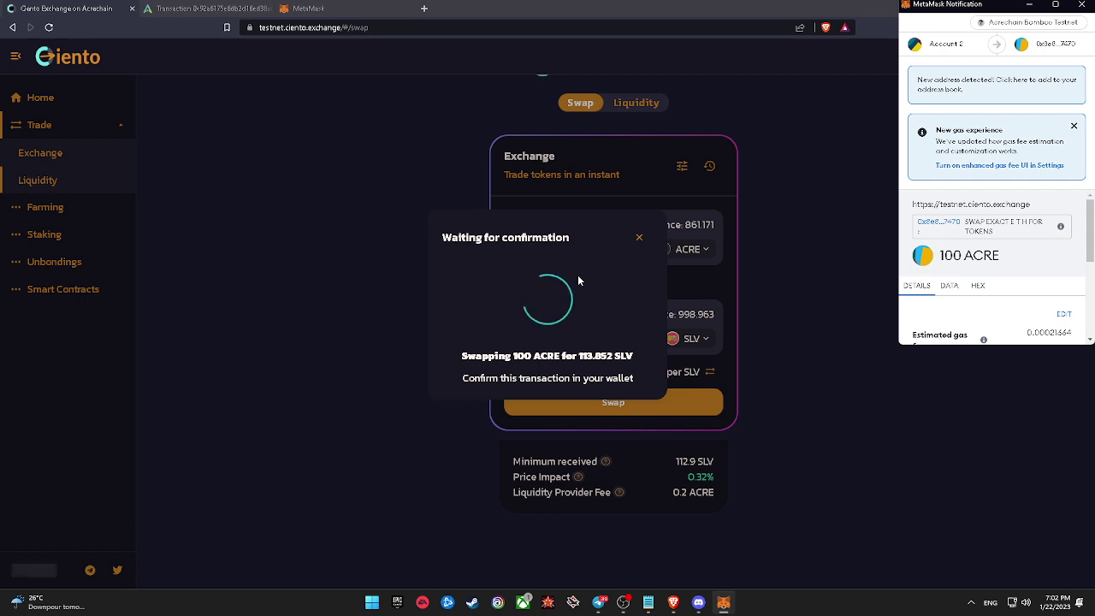
scroll(1000, 279, down, 3)
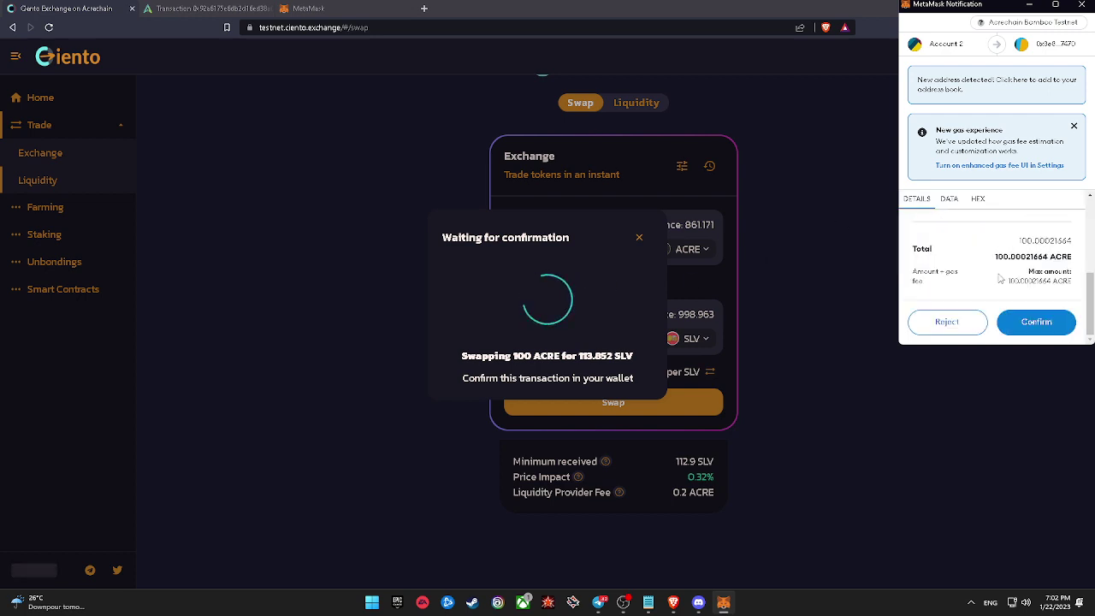
click(1016, 314)
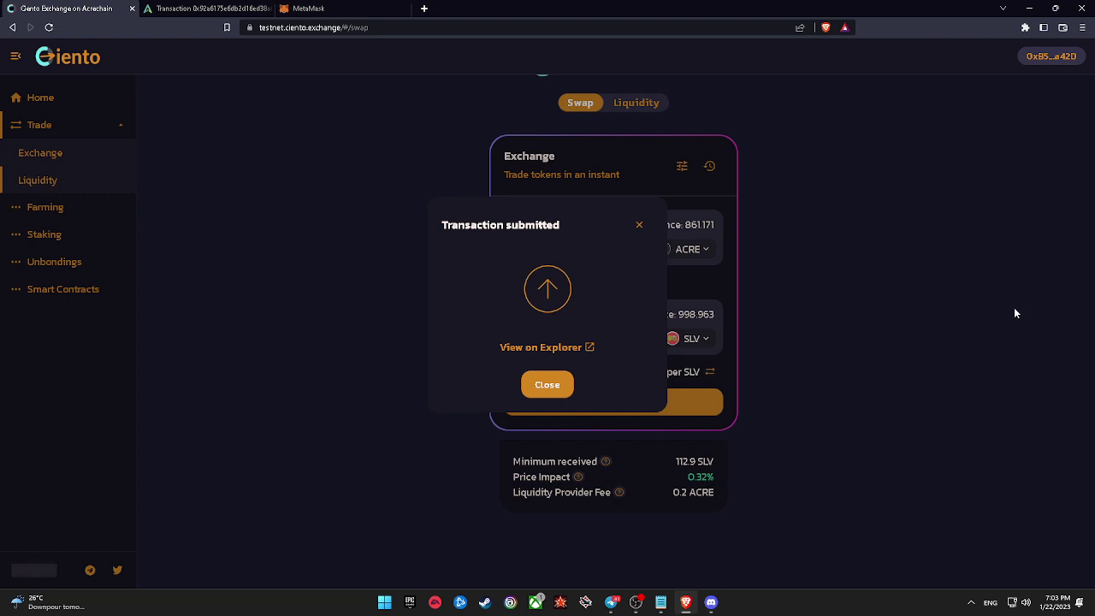
click(547, 386)
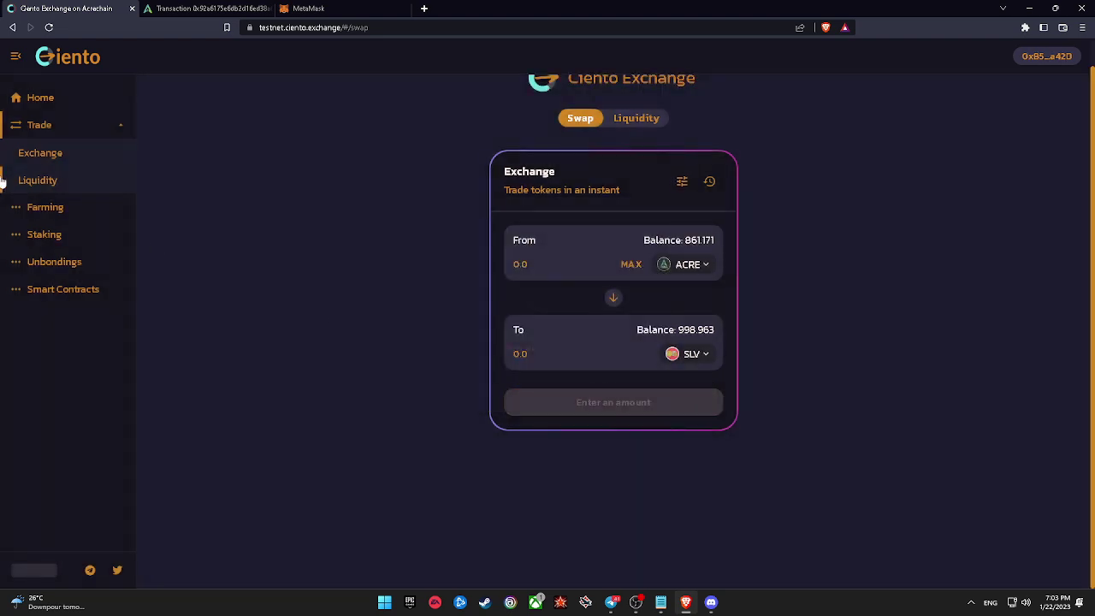
Check the pooled amounts of all three liquidity positions again after the SLV swap.
click(49, 207)
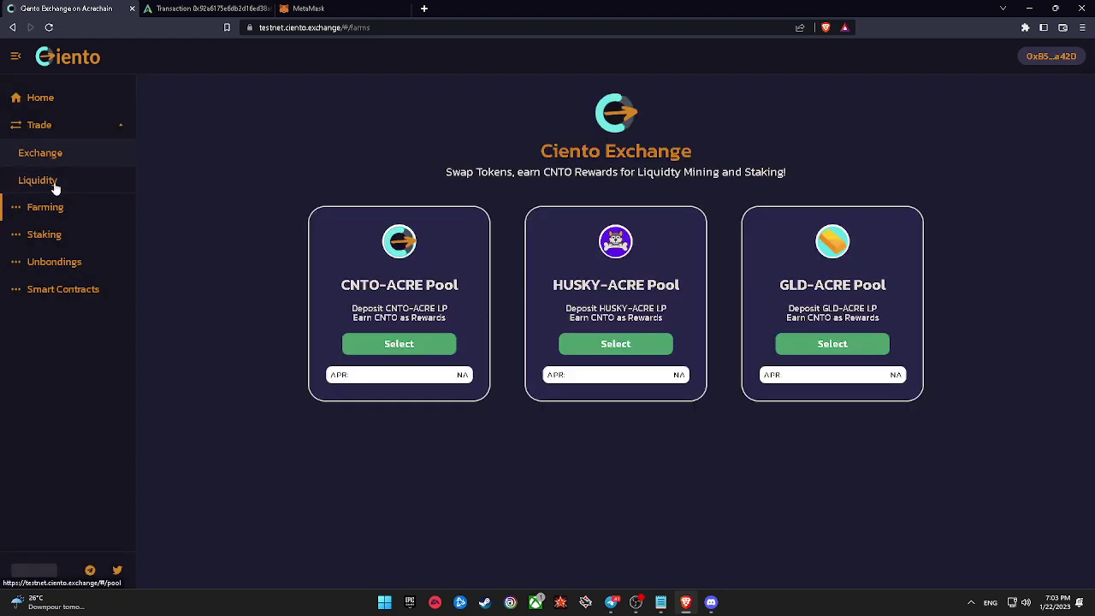
click(55, 186)
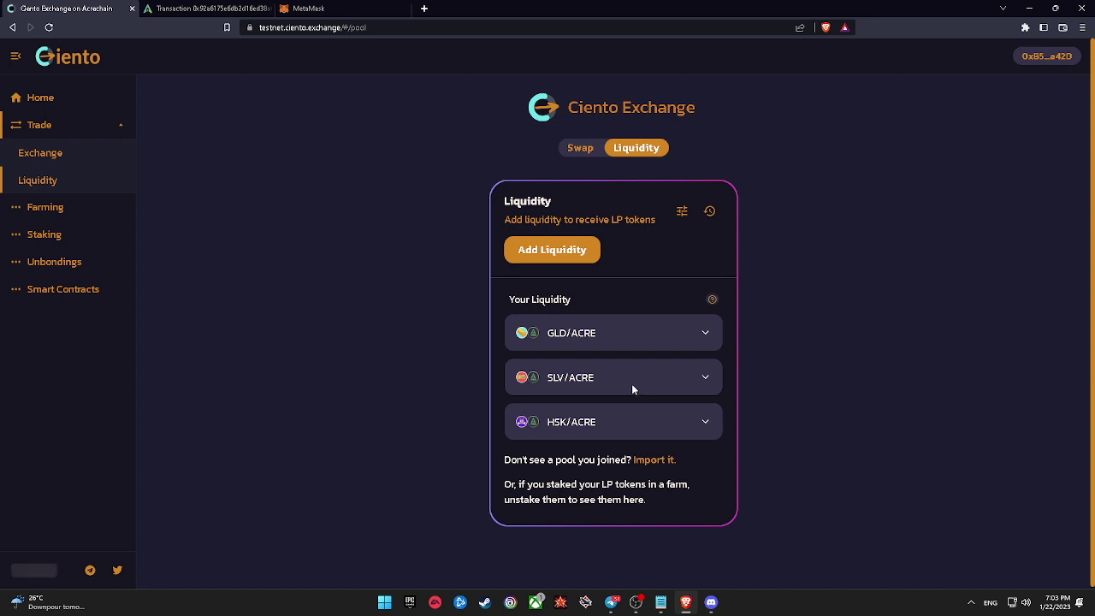
click(698, 383)
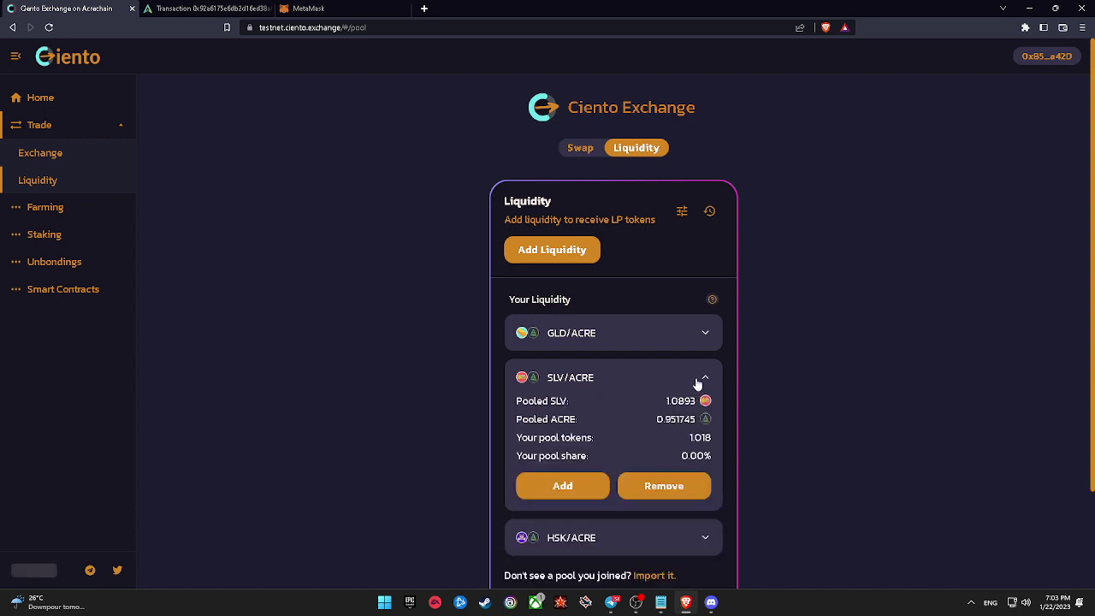
click(681, 336)
scroll(691, 466, down, 2)
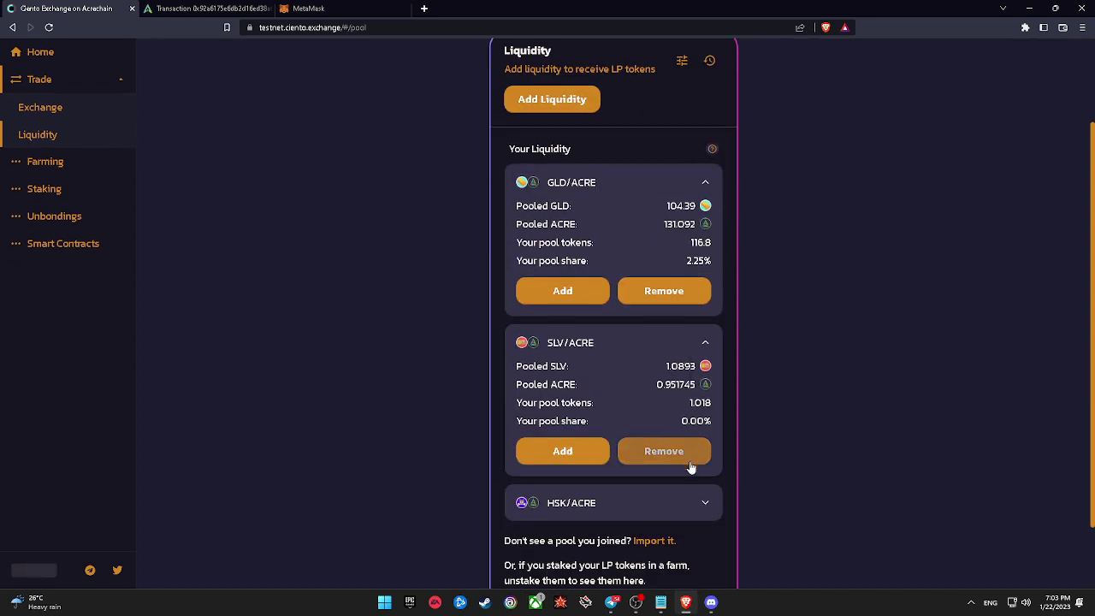
click(694, 511)
scroll(698, 509, down, 2)
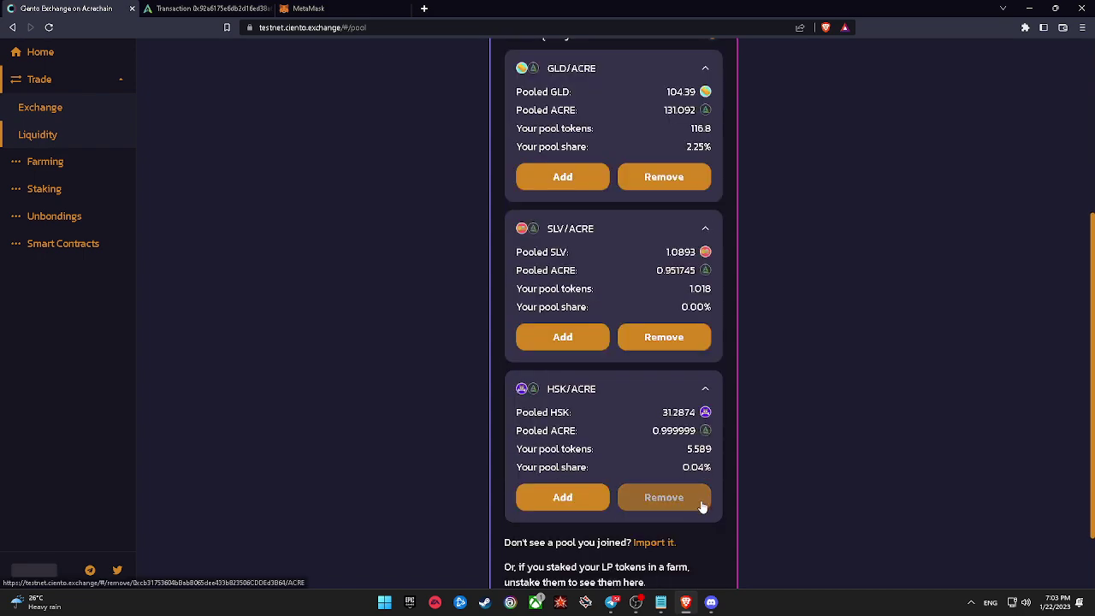
Check the APR rates of the farm pools and recheck the SLV/ACRE and HSK/ACRE positions.
click(66, 159)
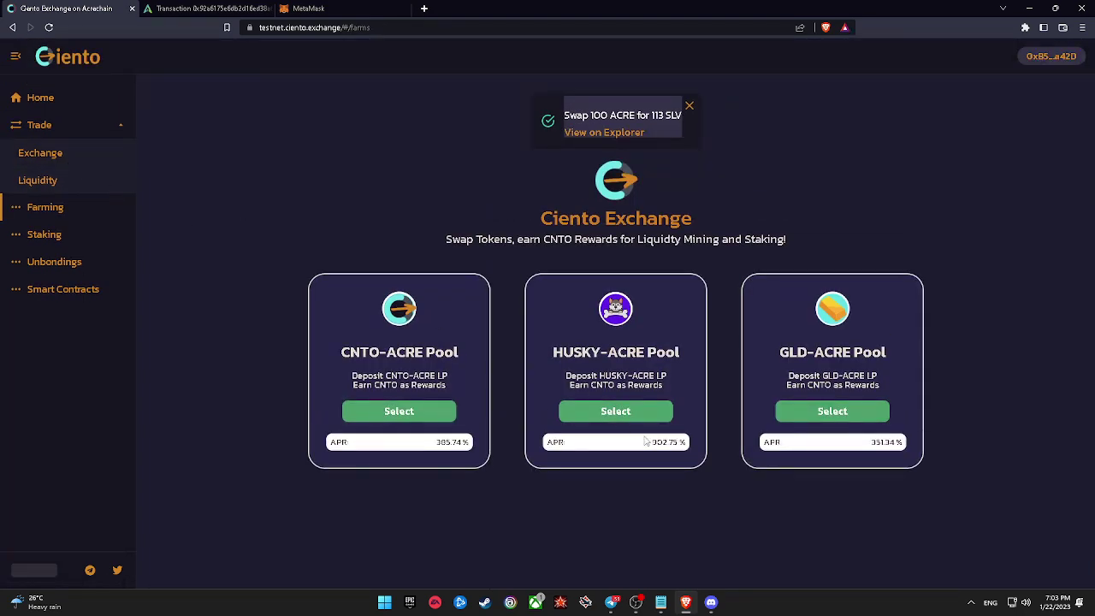
click(76, 185)
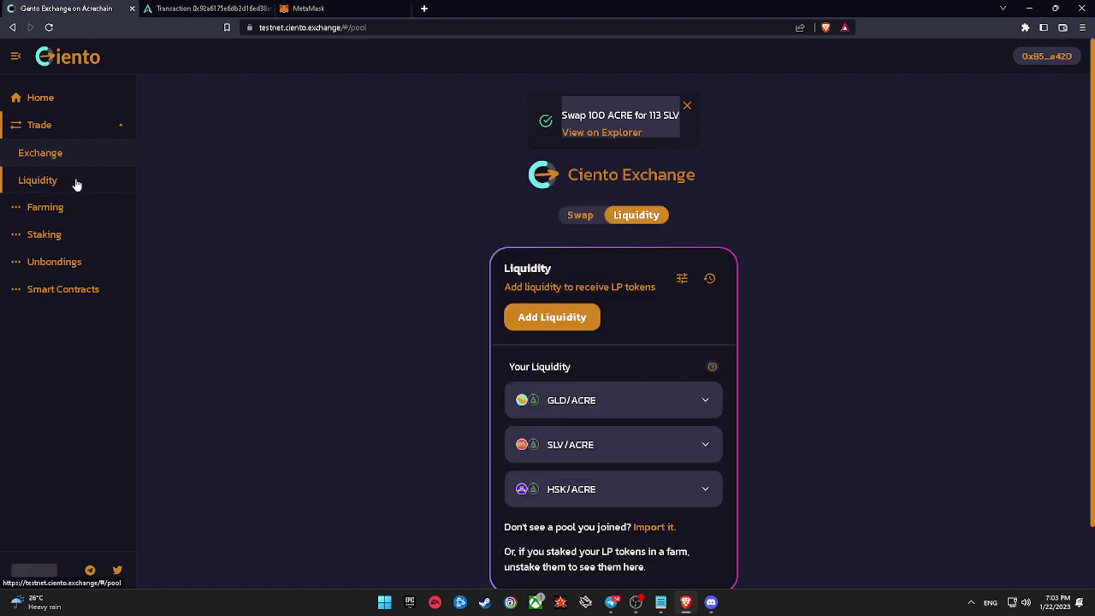
click(682, 490)
click(682, 445)
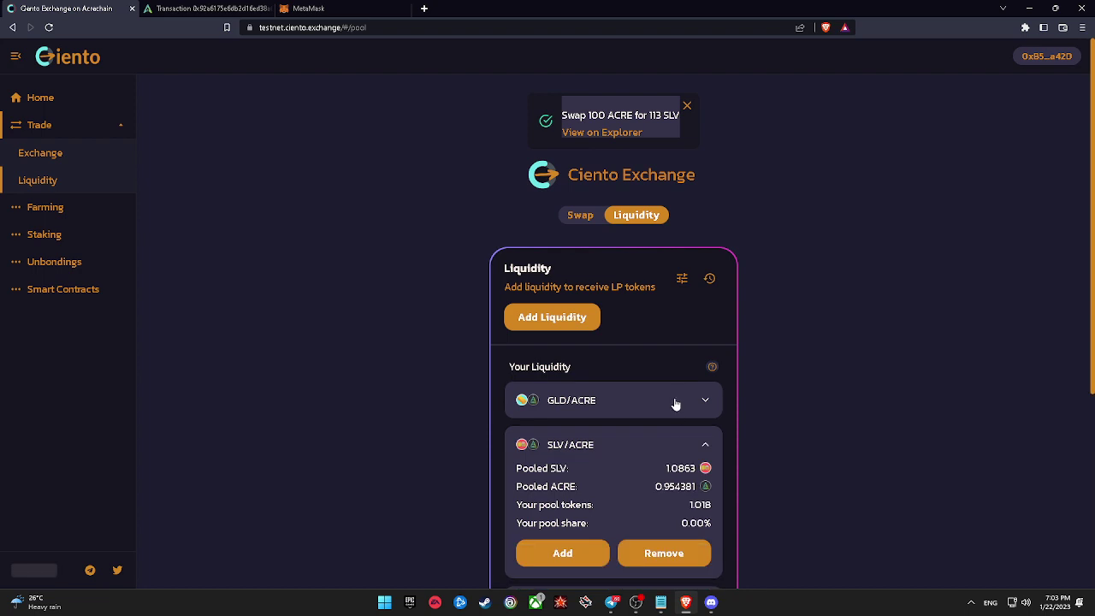
click(93, 156)
click(653, 450)
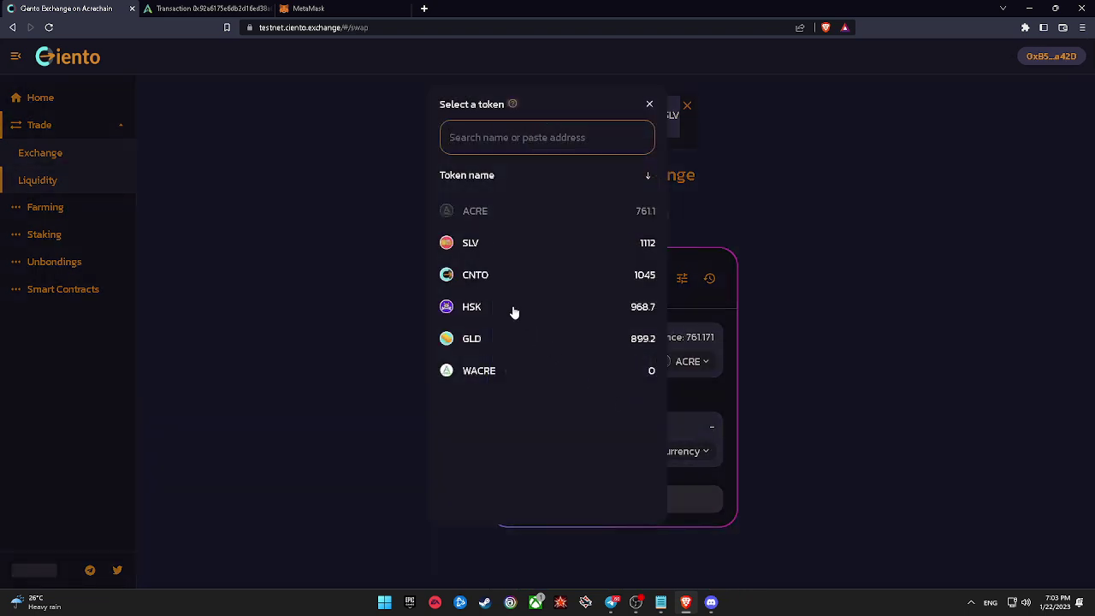
click(520, 313)
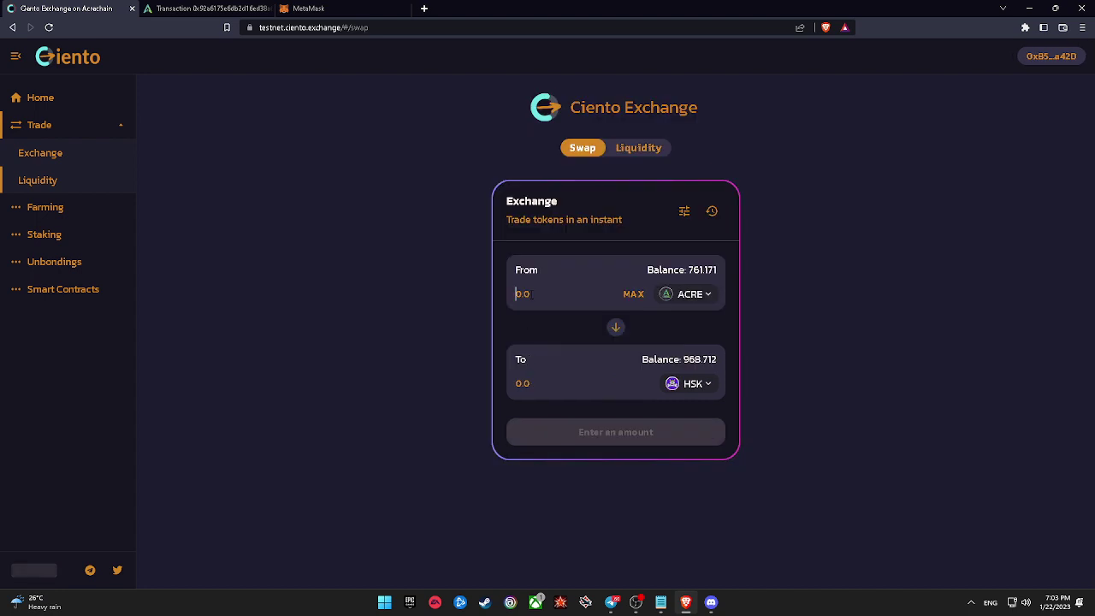
Start adding liquidity for the ACRE and HSK pair with an input of 10 ACRE.
click(642, 147)
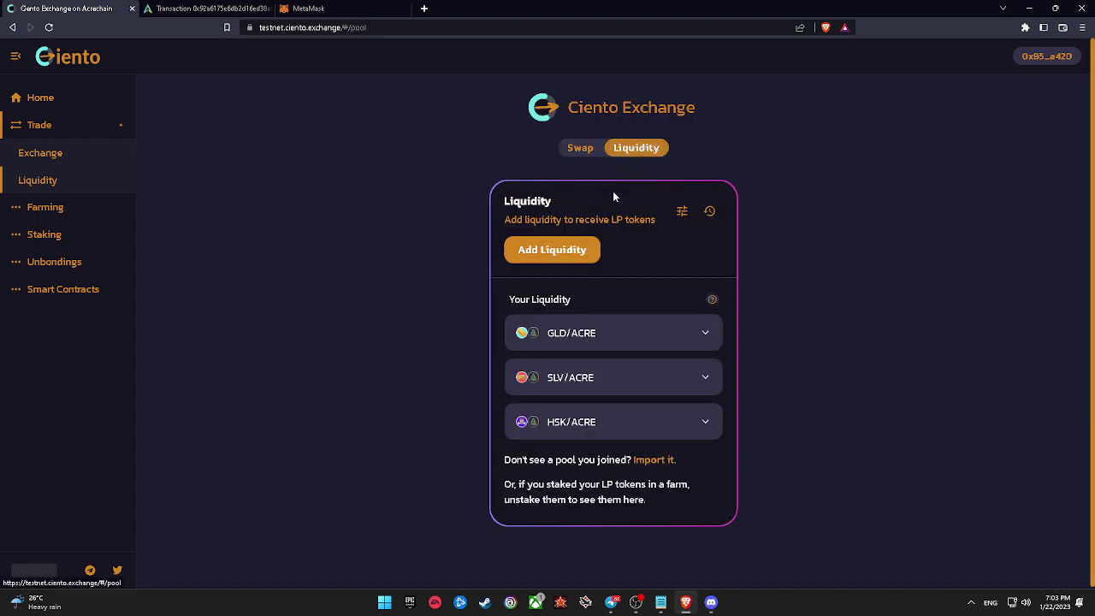
click(524, 249)
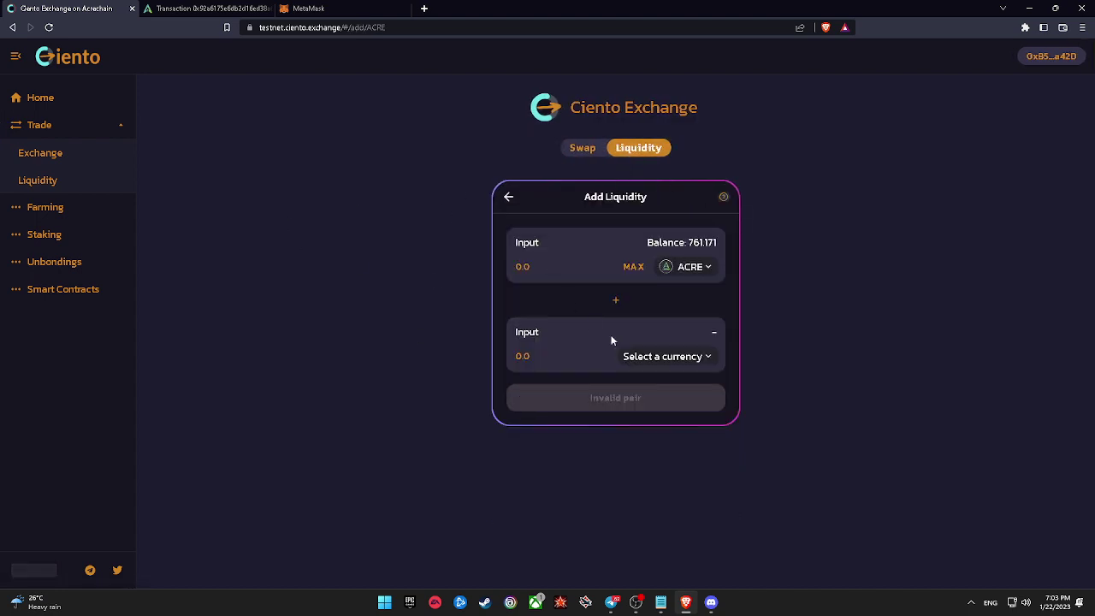
click(679, 359)
click(485, 306)
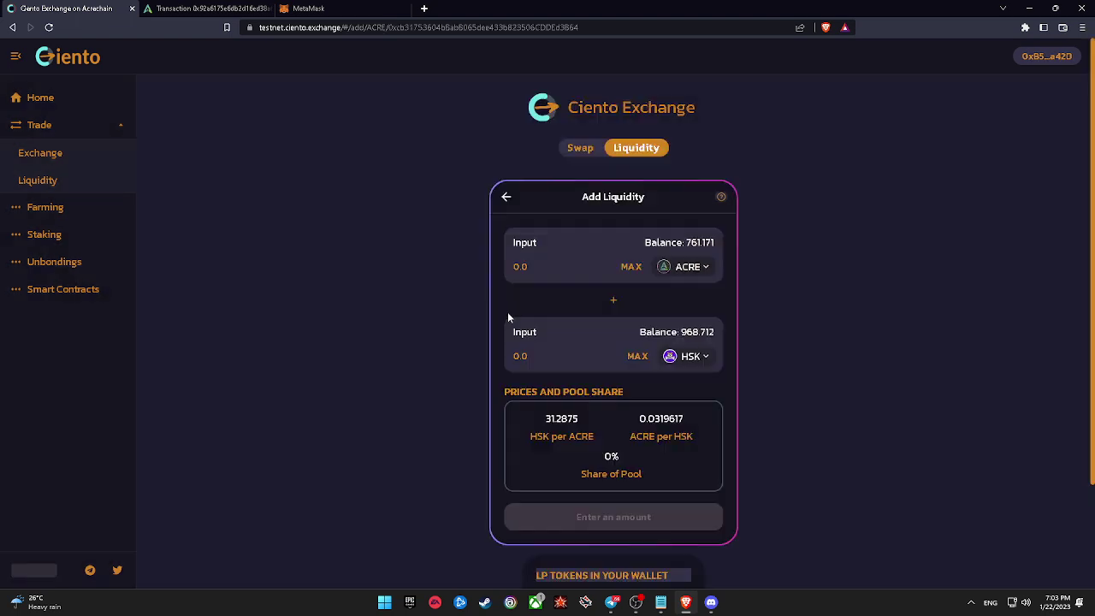
text(100)
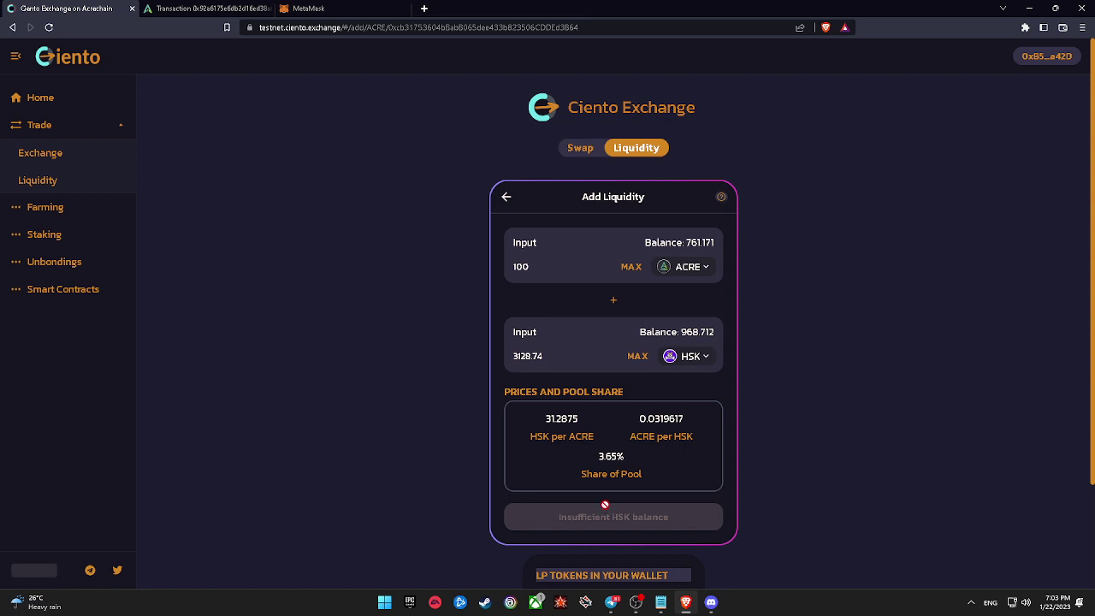
key(BackSpace)
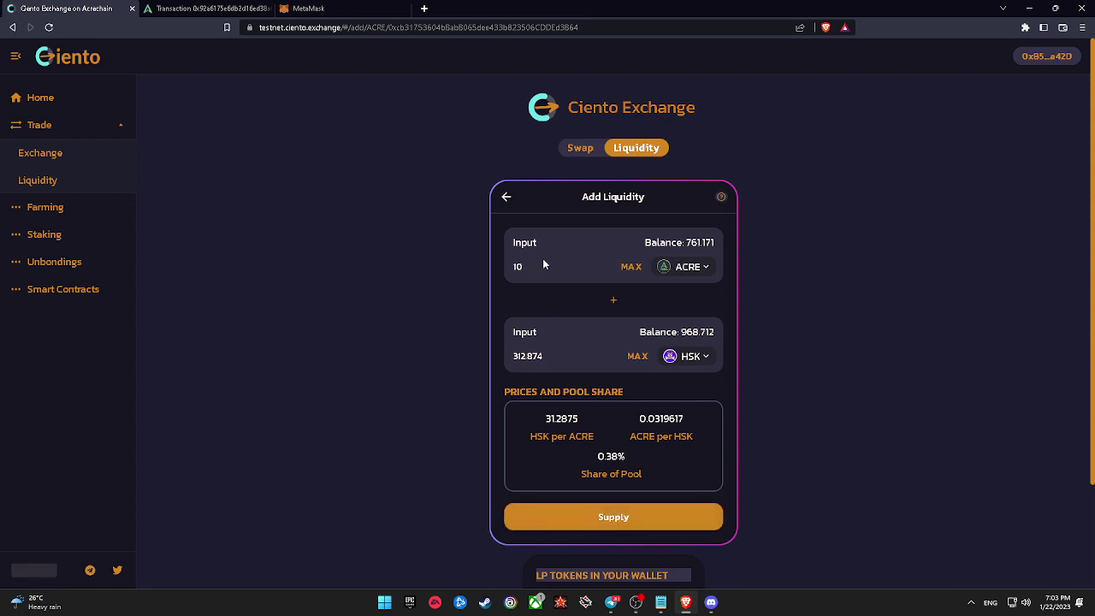
Supply 10 ACRE and 312.874 HSK to the pool and confirm the transaction in MetaMask.
click(630, 518)
click(588, 452)
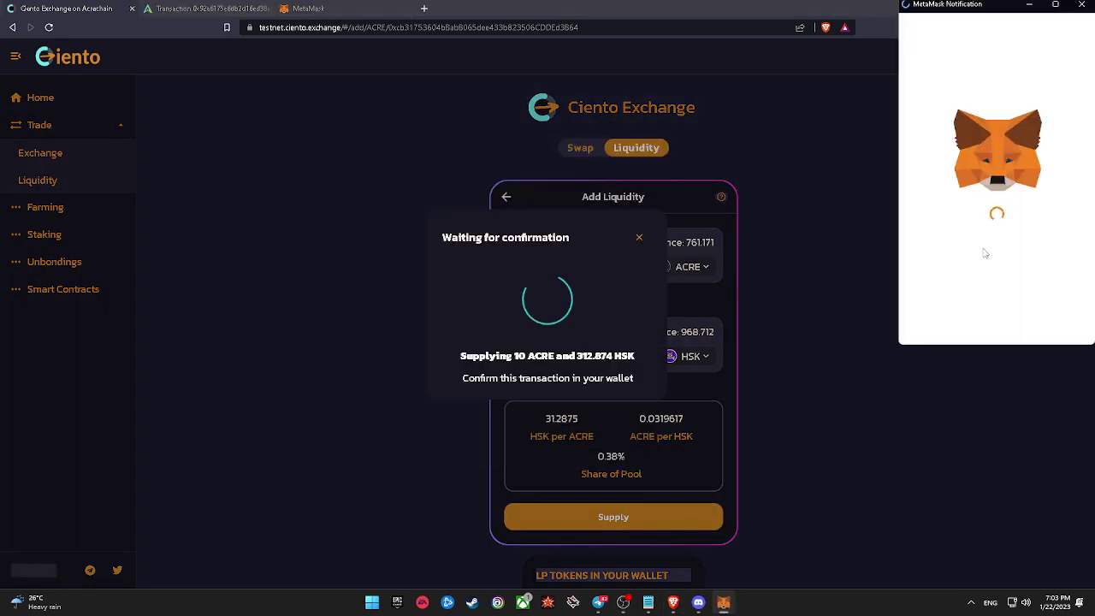
click(1019, 315)
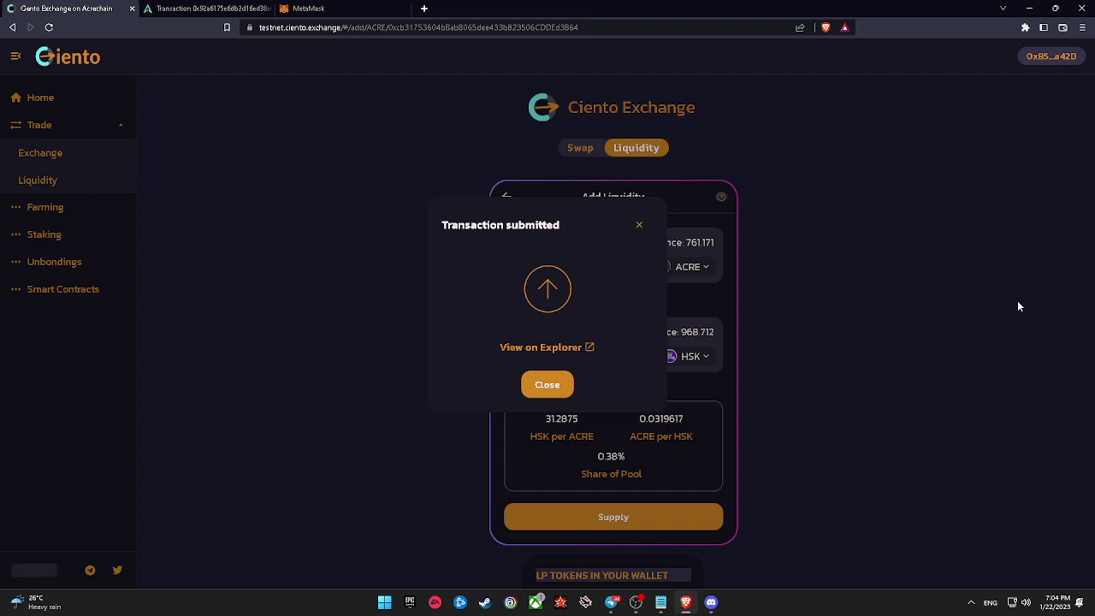
Close the submitted transaction notice and check the HSK/ACRE LP tokens held in the wallet.
click(567, 384)
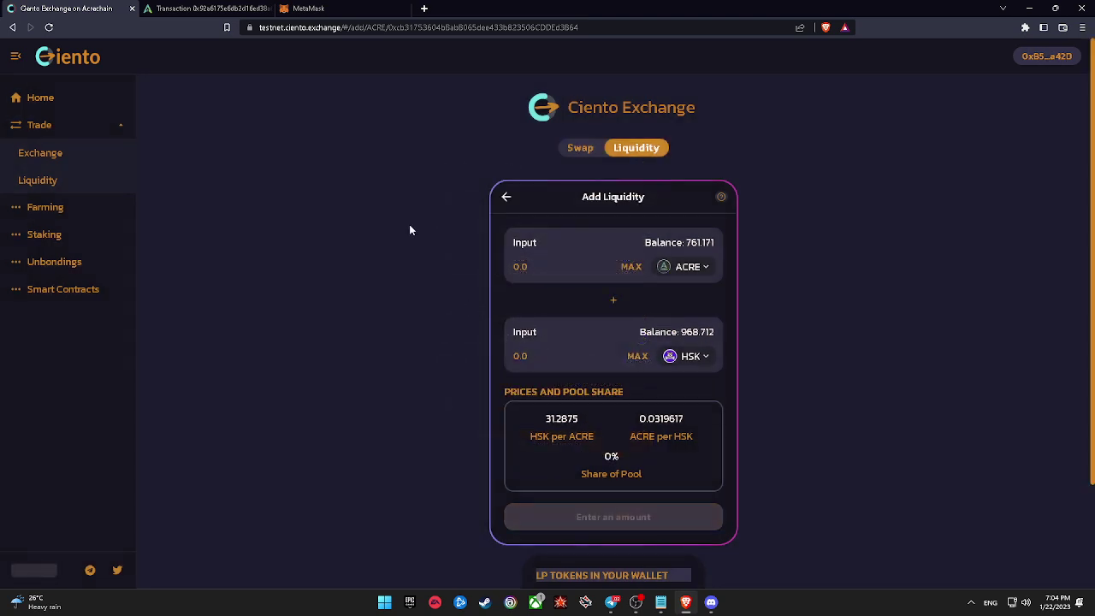
scroll(434, 360, down, 2)
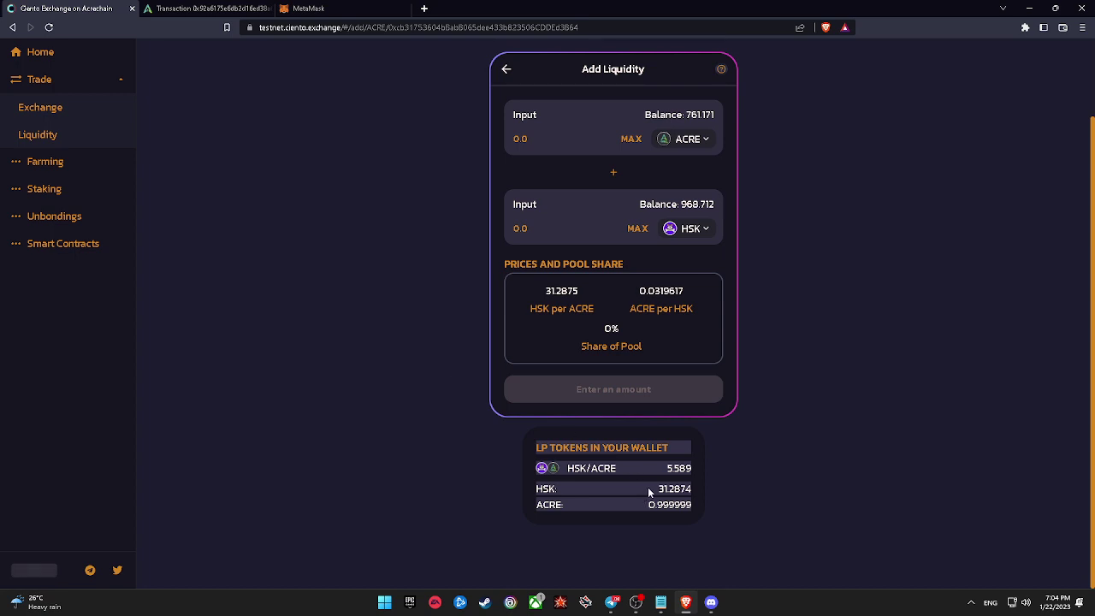
scroll(410, 343, up, 2)
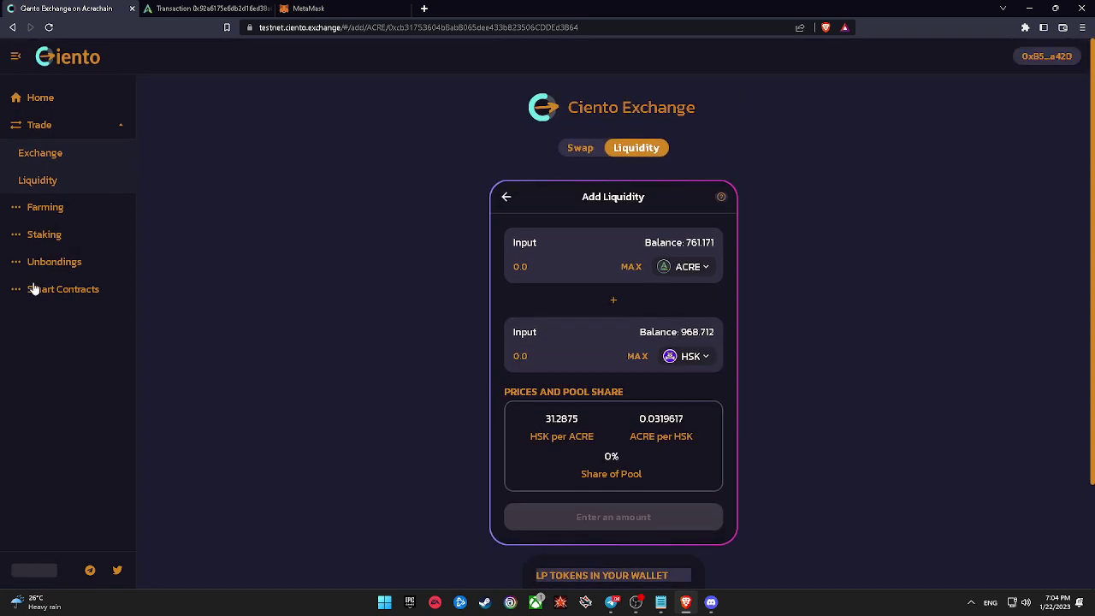
Open the CNTO-ACRE farm pool and look over its stake and withdraw forms.
click(54, 217)
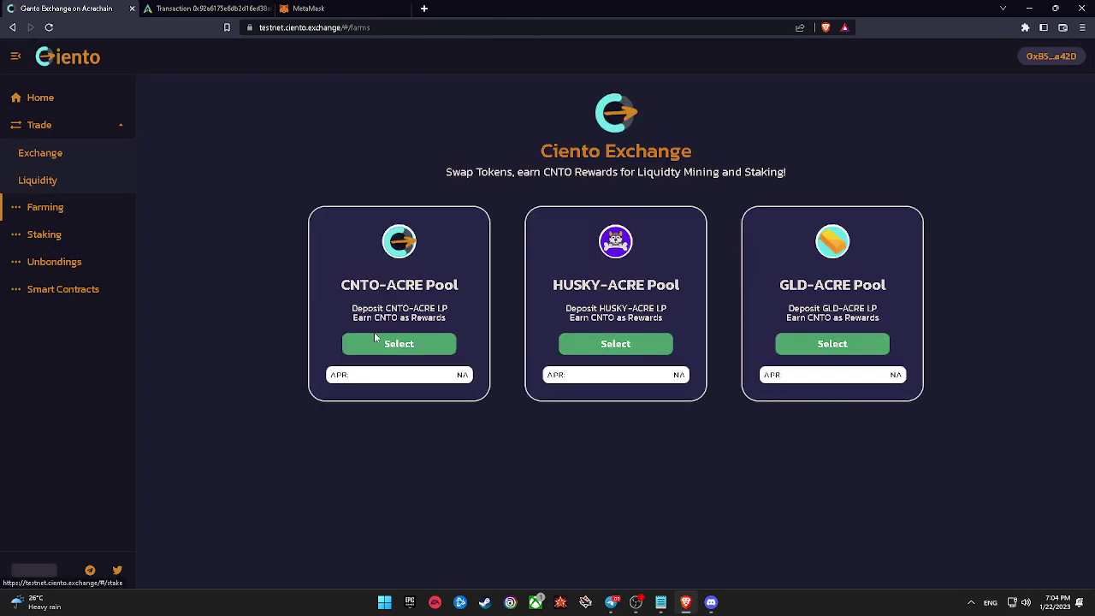
click(411, 343)
click(663, 377)
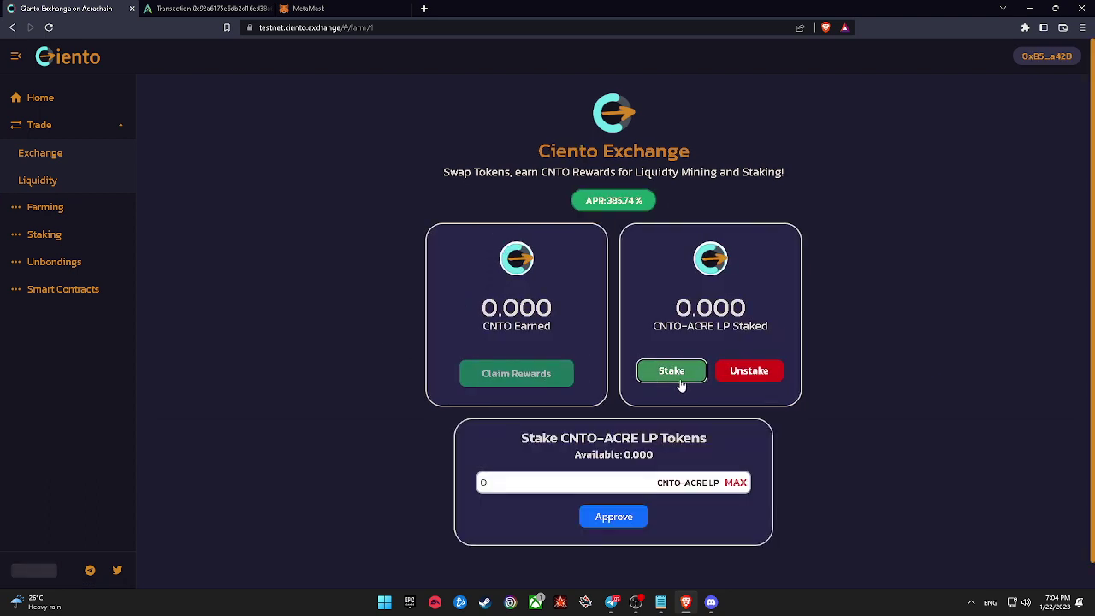
click(740, 486)
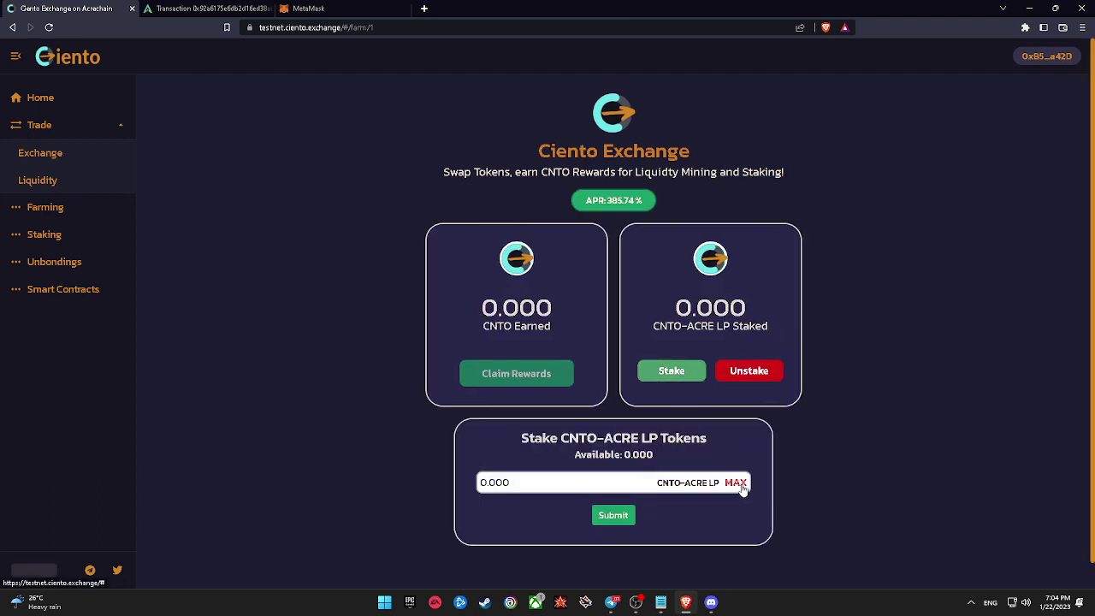
click(746, 377)
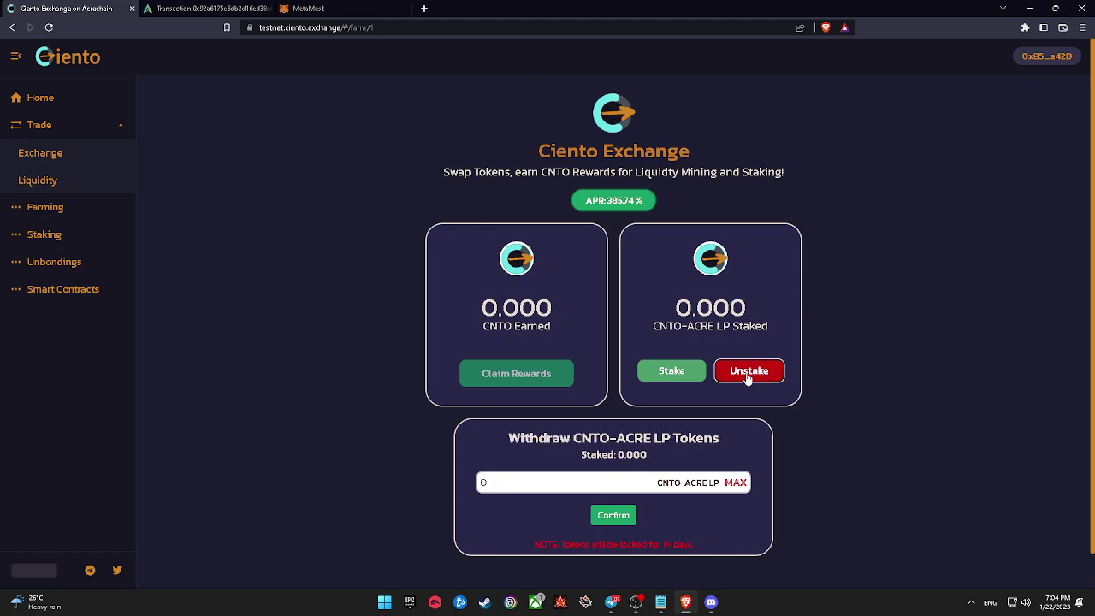
Try to stake the maximum available amount of CNTO-ACRE LP tokens in the farm pool.
click(703, 372)
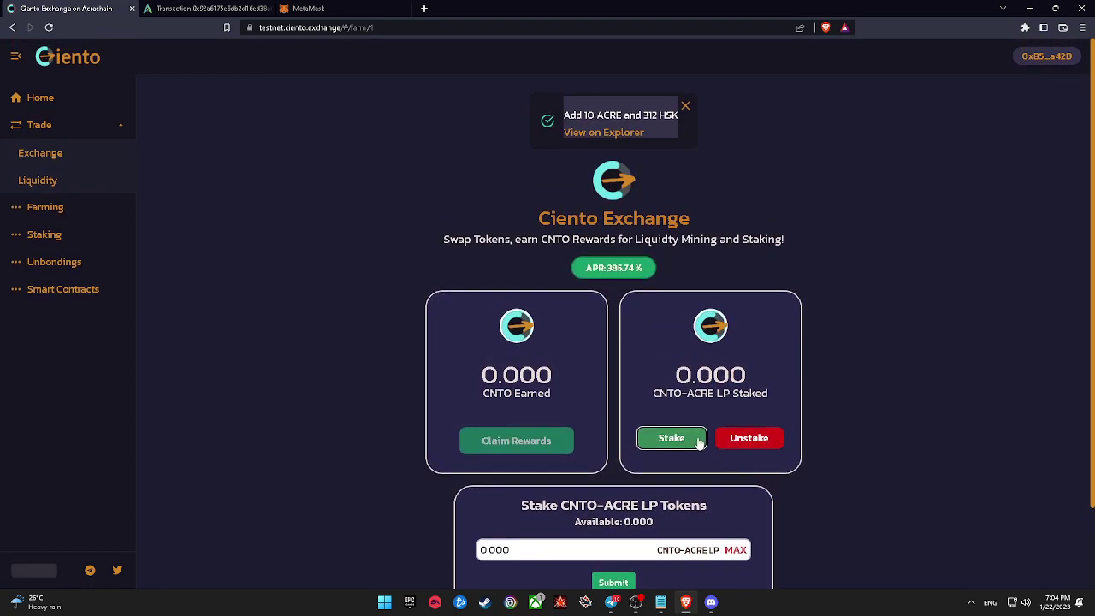
click(699, 441)
click(700, 441)
click(732, 551)
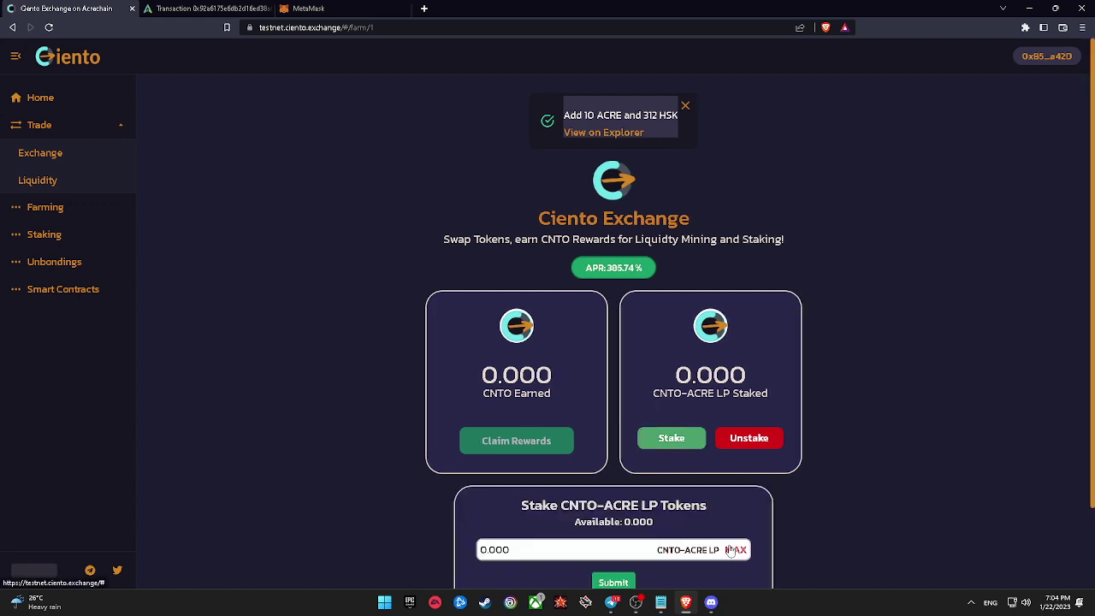
click(614, 582)
scroll(604, 544, down, 1)
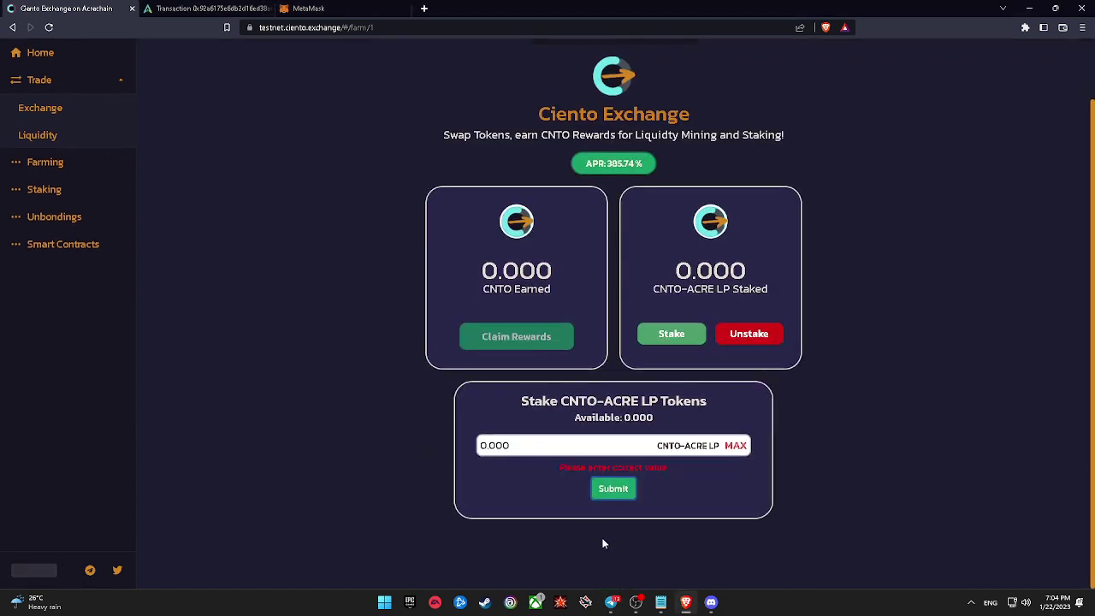
Approve LP token access for staking in the HUSKY-ACRE farm pool and confirm the permission in MetaMask.
click(66, 162)
click(615, 412)
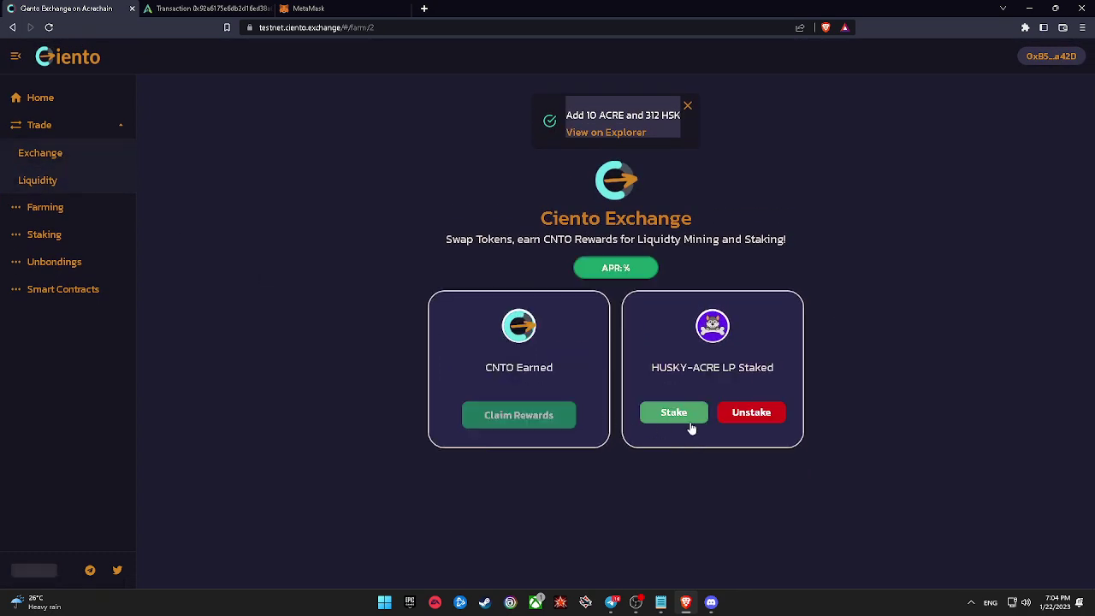
click(693, 439)
scroll(692, 444, down, 1)
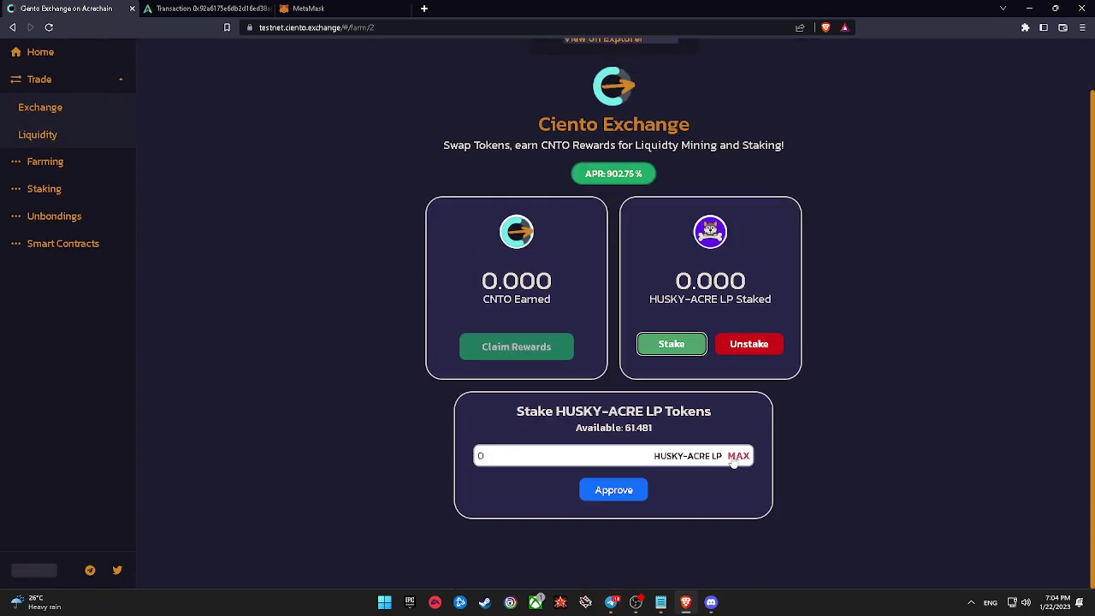
click(738, 456)
click(631, 490)
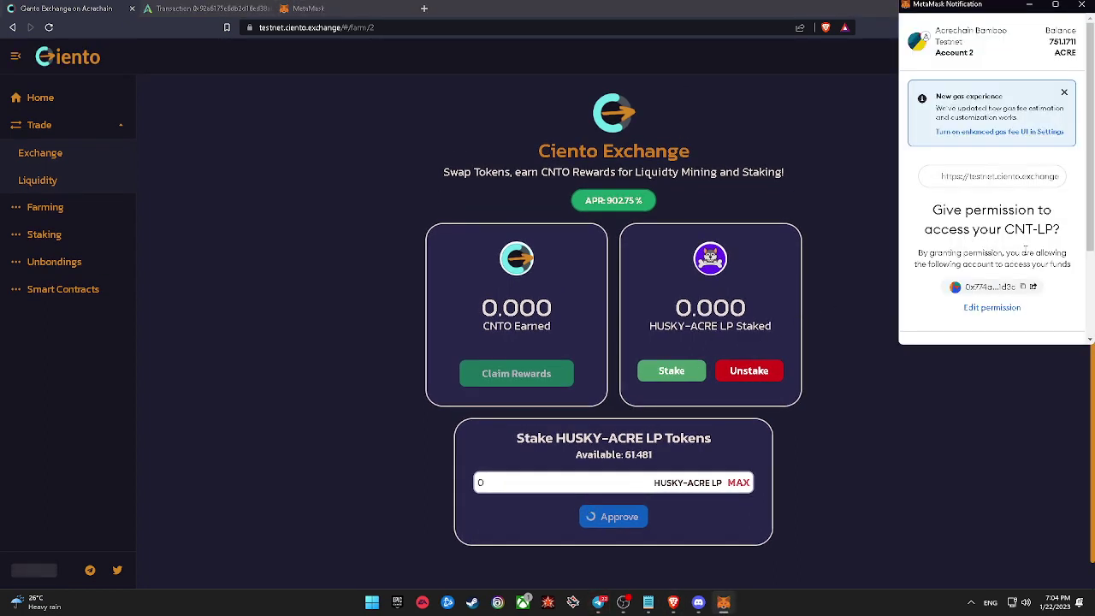
scroll(1018, 256, down, 3)
click(1046, 324)
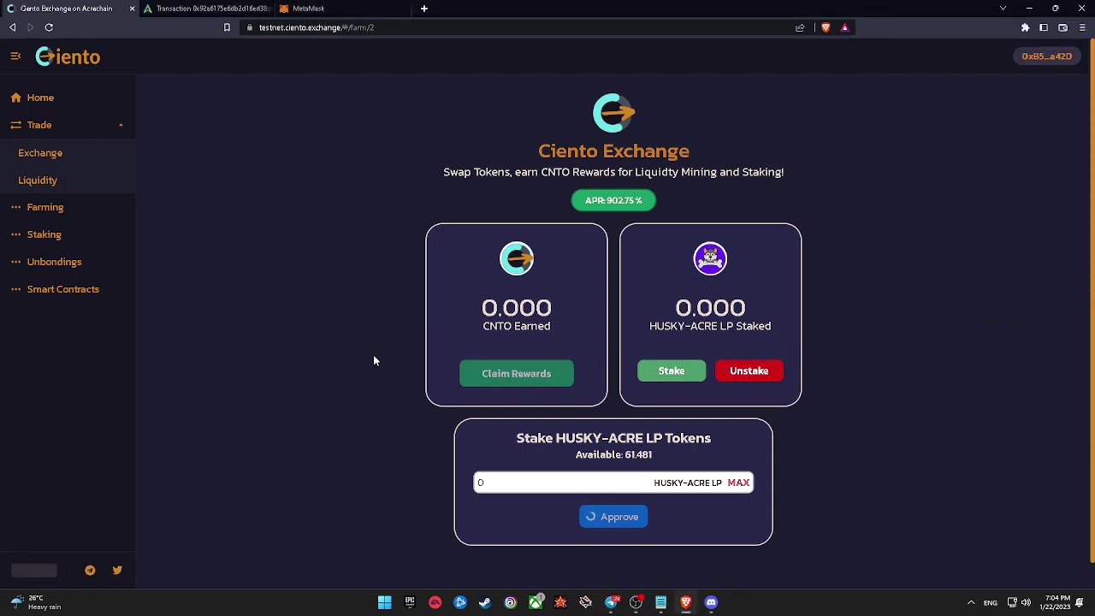
Stake 61.481 HUSKY-ACRE LP tokens and confirm the transaction in MetaMask.
click(612, 518)
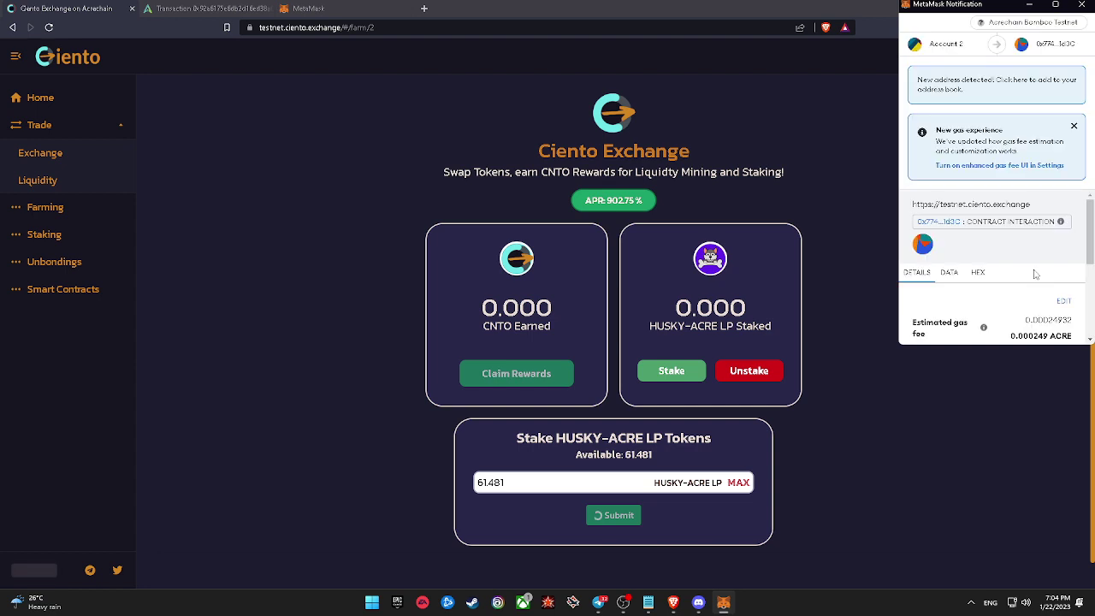
scroll(1031, 299, down, 2)
click(1032, 315)
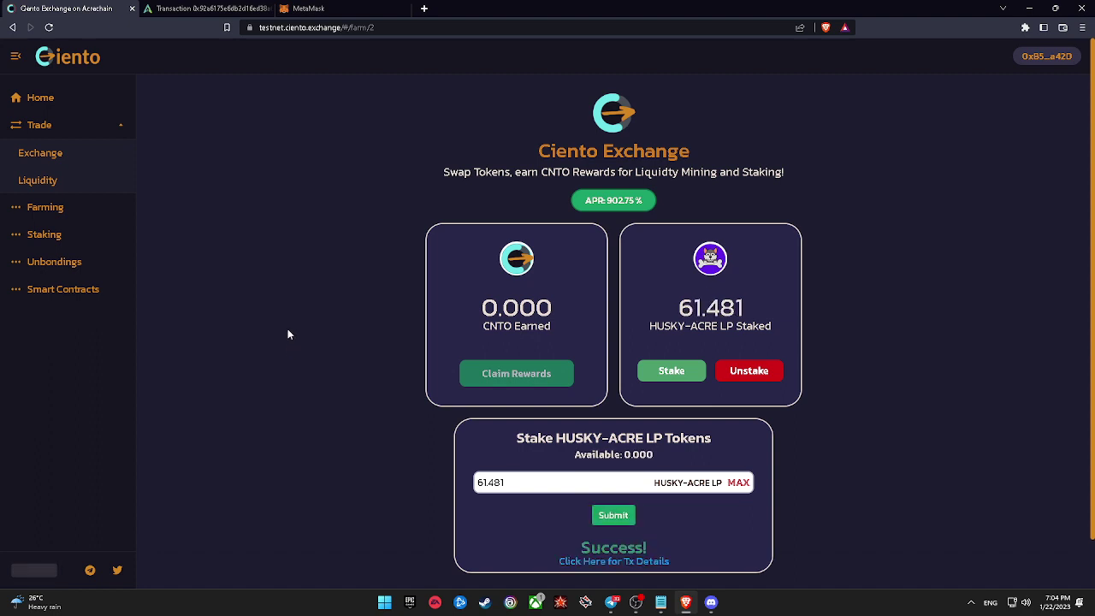
scroll(288, 335, down, 1)
scroll(288, 335, up, 1)
Approve LP token access for staking in the GLD-ACRE farm pool and confirm the permission in MetaMask.
click(41, 208)
click(828, 347)
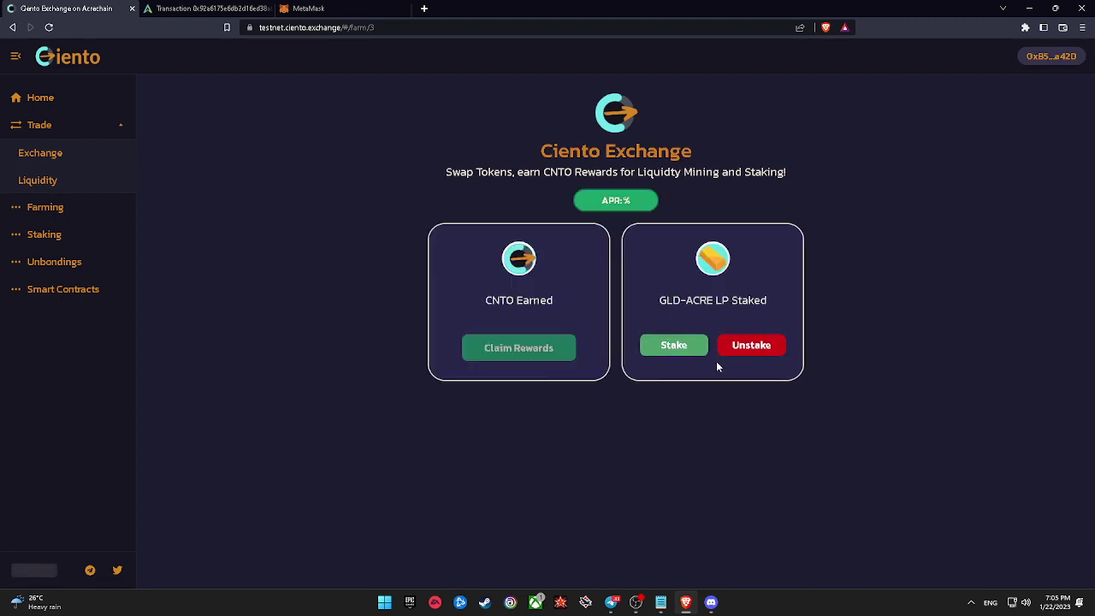
click(674, 369)
scroll(687, 379, down, 1)
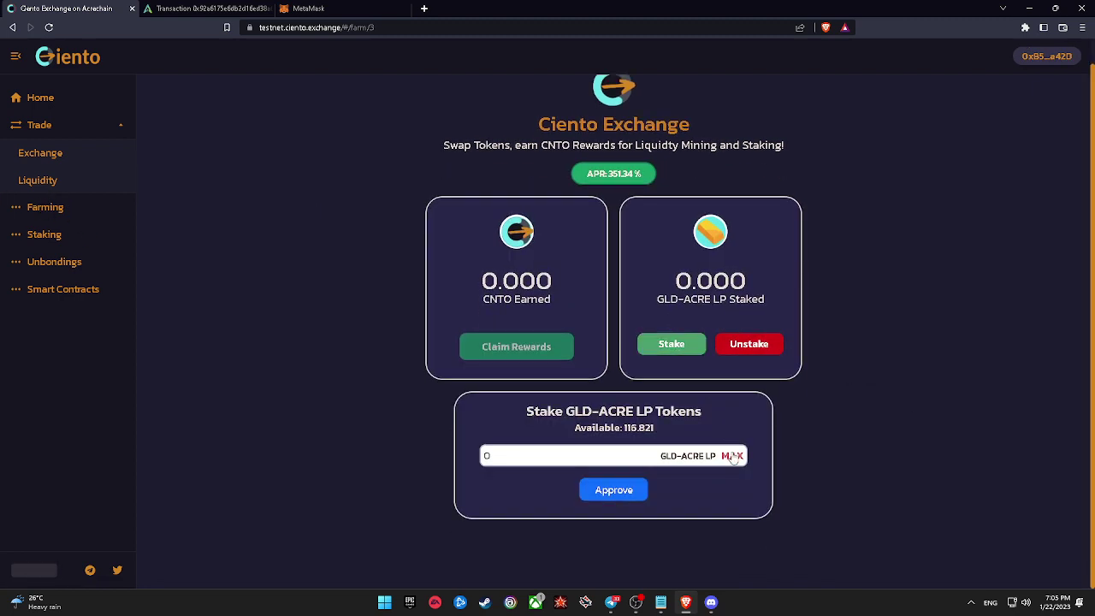
click(733, 456)
click(631, 490)
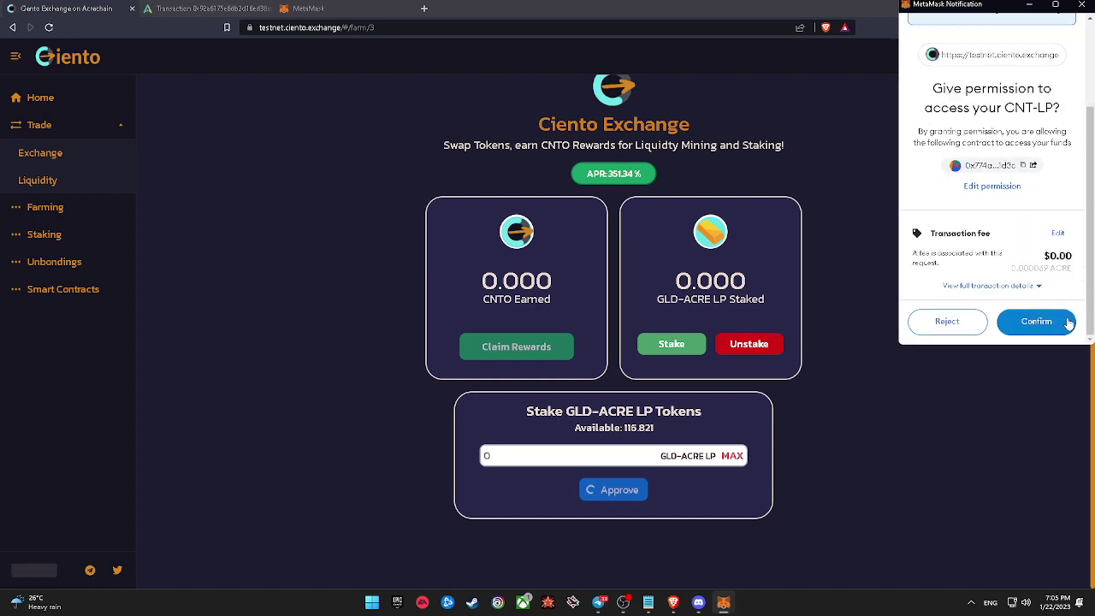
click(1036, 322)
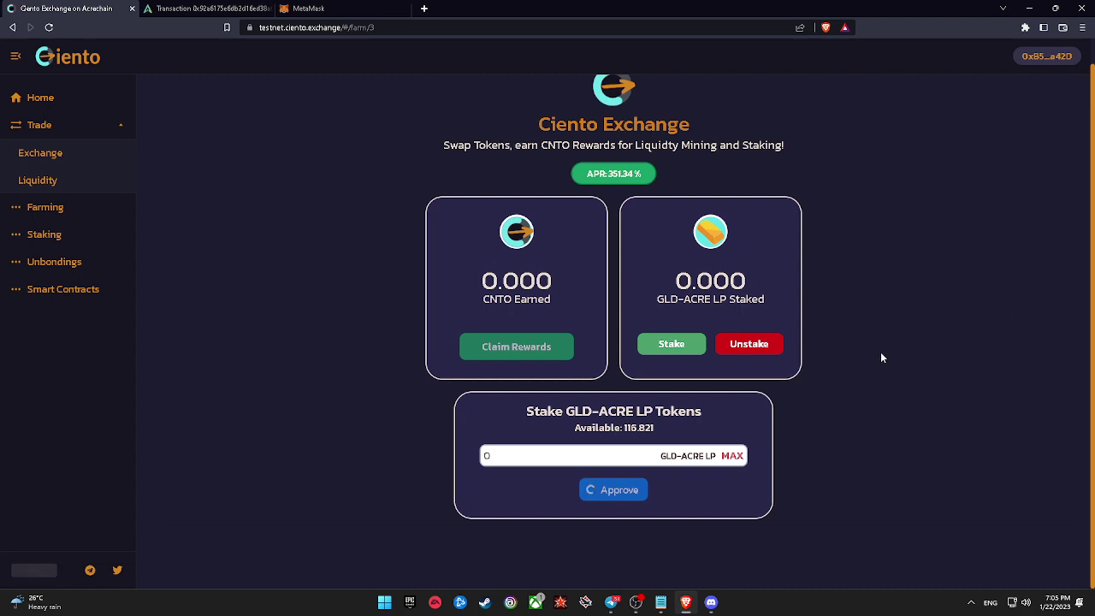
Stake 116.821 GLD-ACRE LP tokens and confirm the transaction in MetaMask.
click(622, 488)
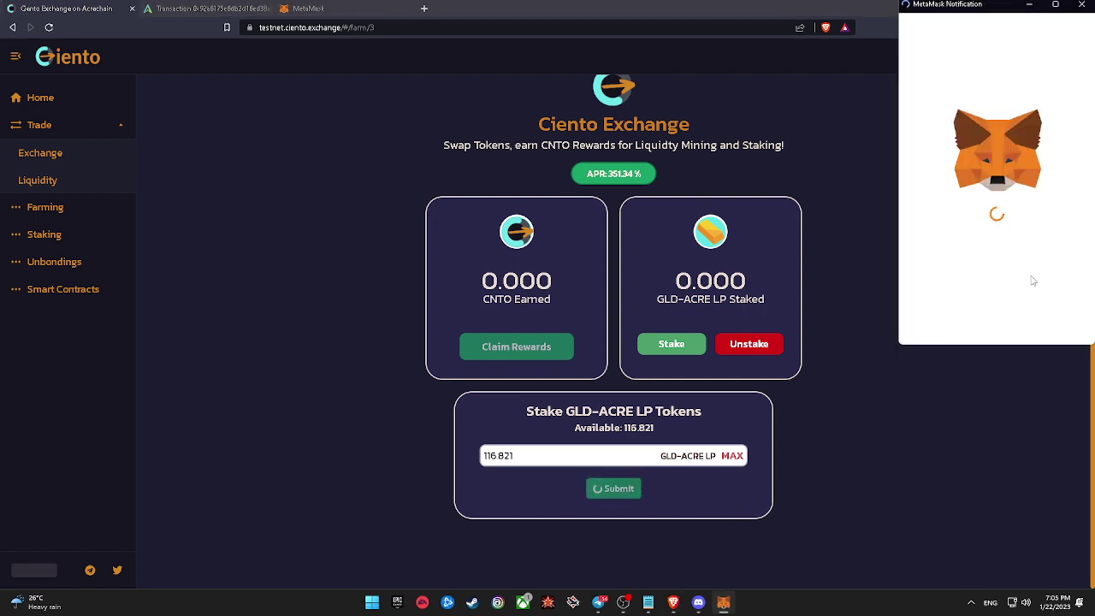
scroll(1044, 292, down, 3)
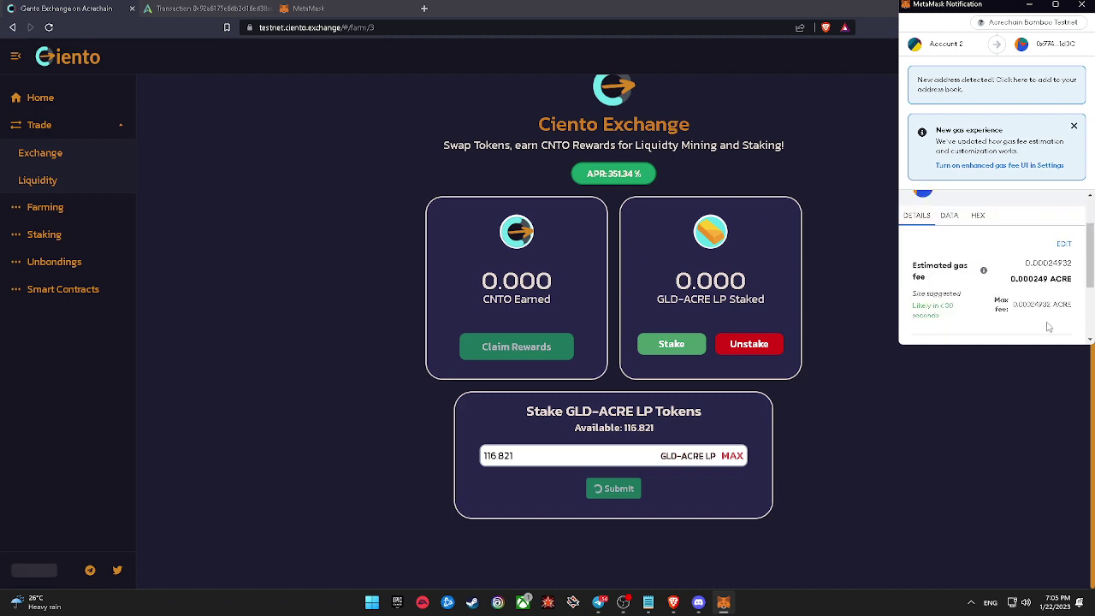
click(1046, 320)
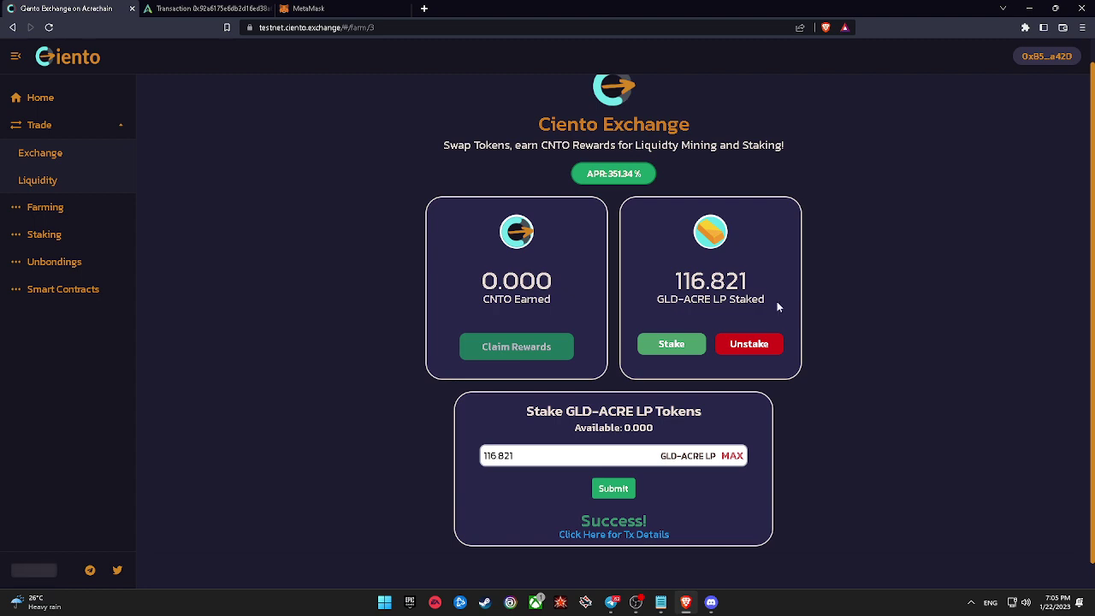
Check the CNTO-ACRE farm pool again for LP tokens available to stake.
click(27, 209)
click(386, 345)
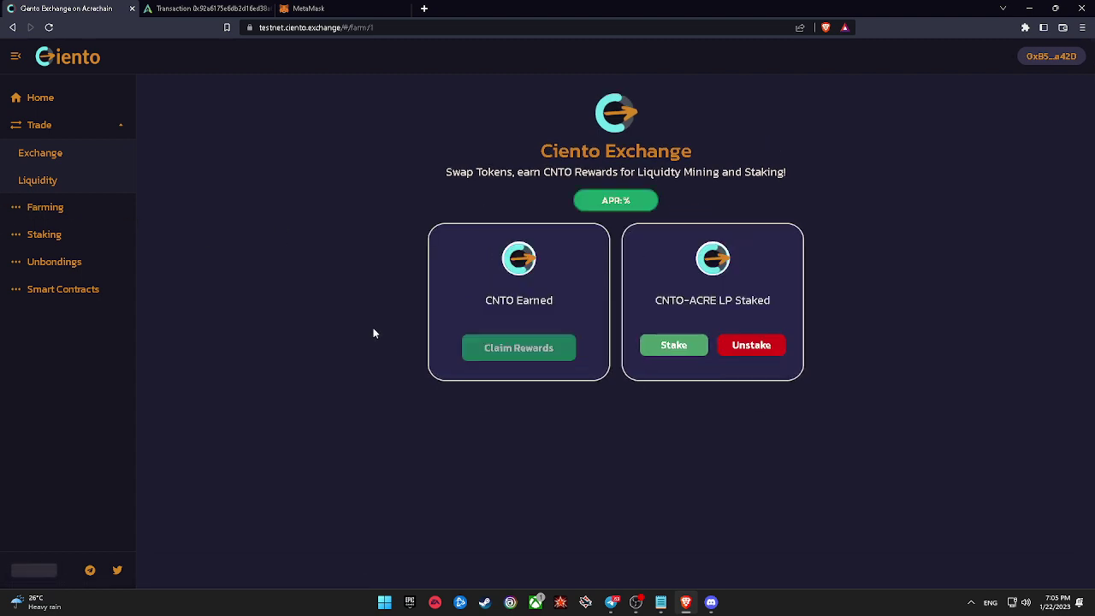
double_click(678, 371)
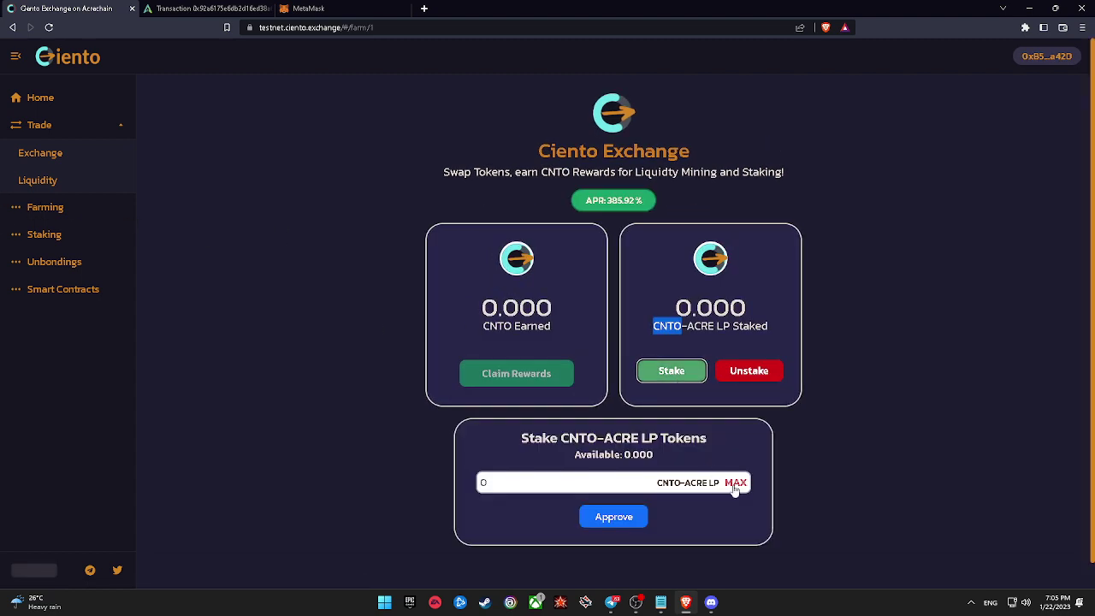
Start adding liquidity with CNTO as the first token and ACRE as the second.
click(51, 153)
click(50, 180)
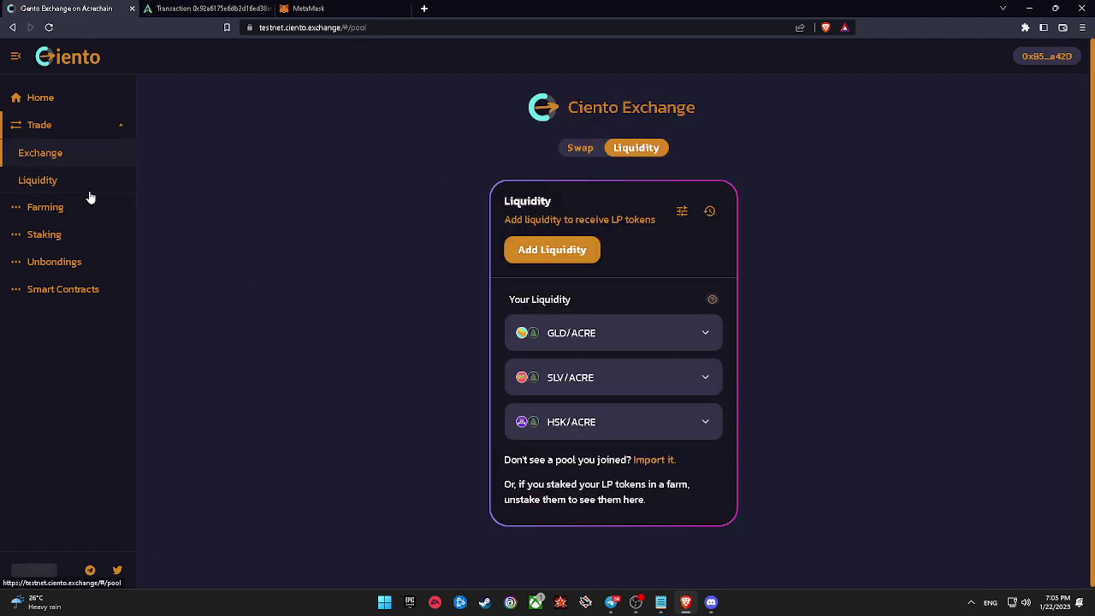
click(567, 258)
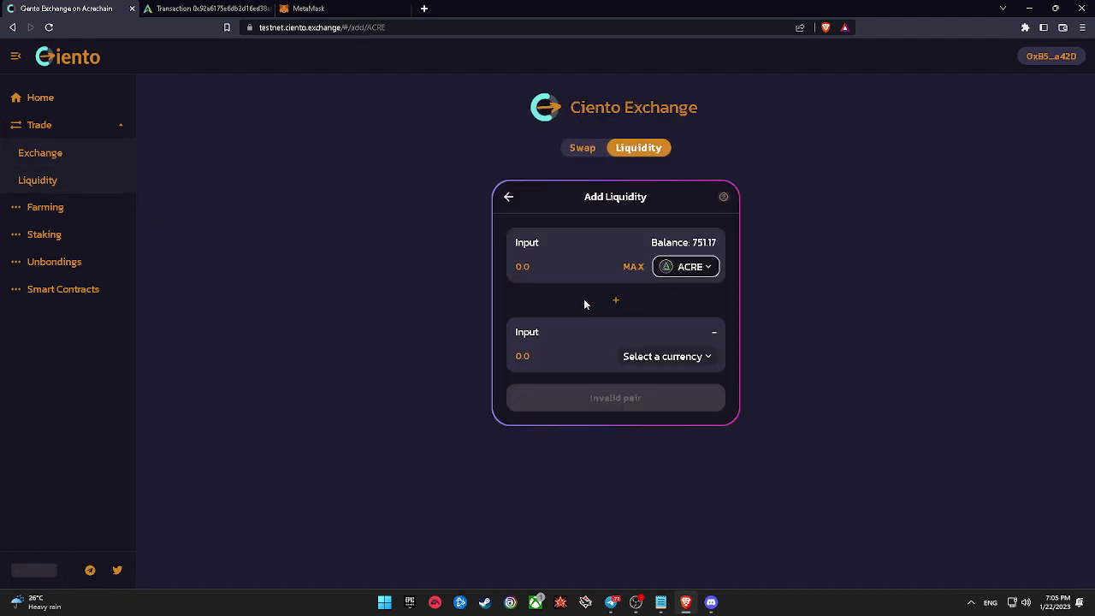
click(705, 268)
click(542, 277)
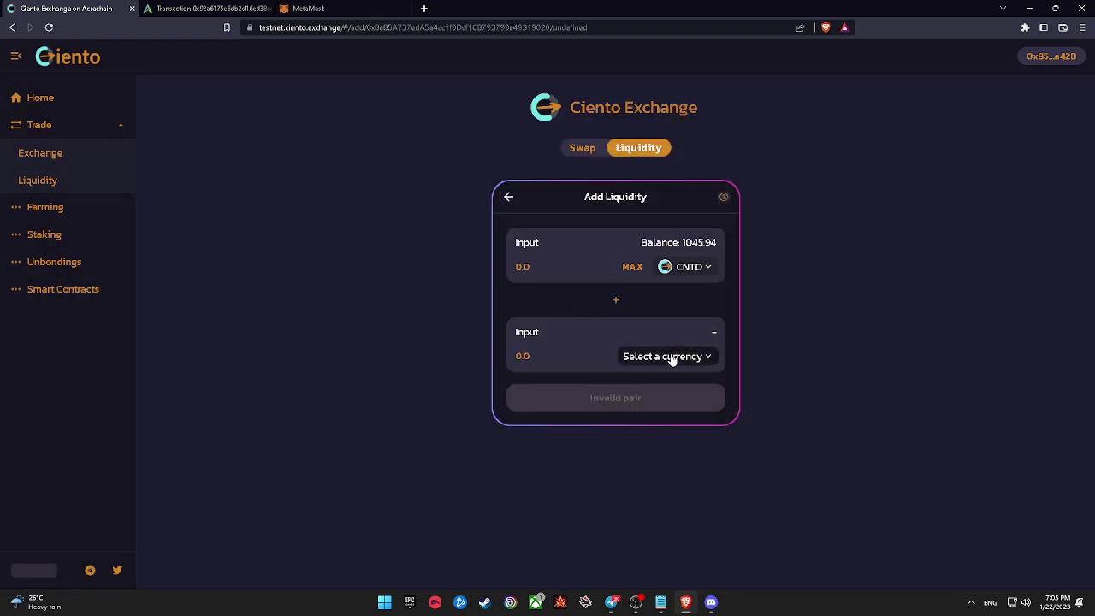
click(675, 357)
click(478, 212)
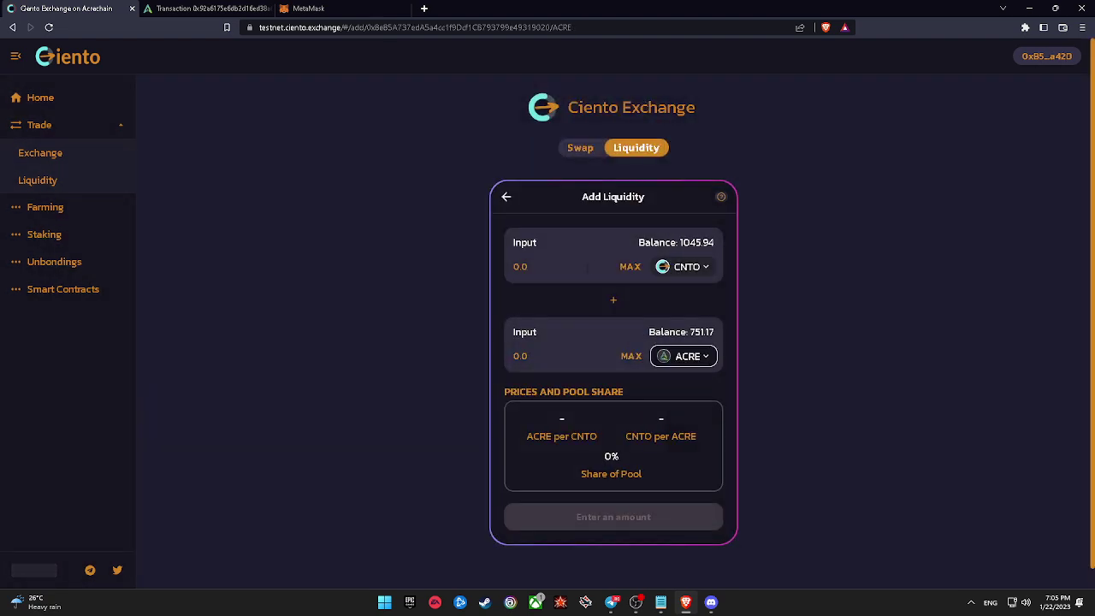
Set the CNTO input amount for the liquidity pair to 200.
click(556, 266)
text(1)
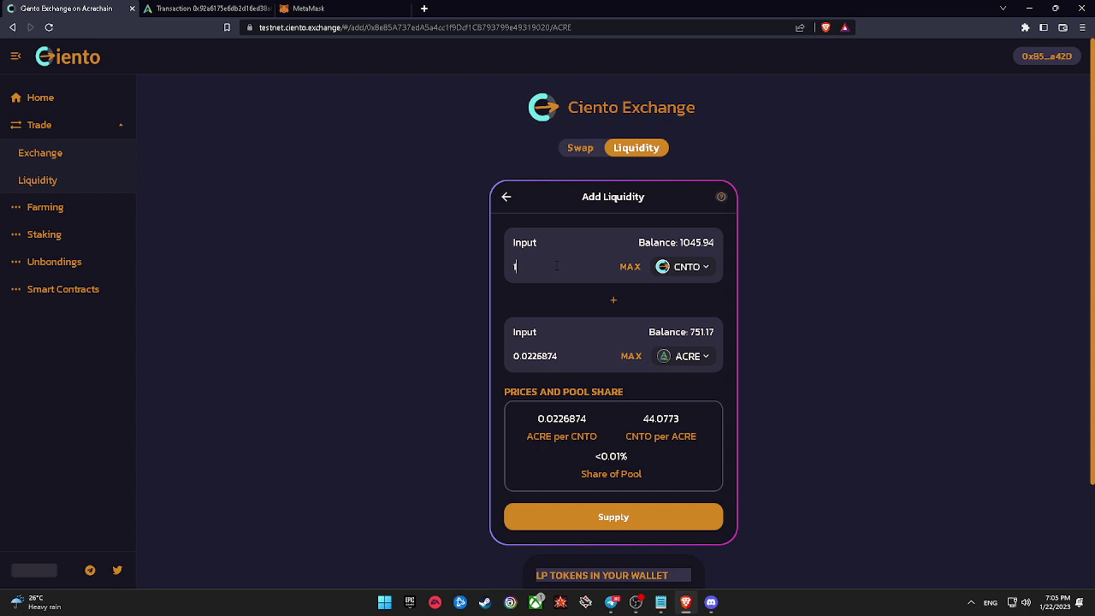
text(00)
key(BackSpace)
key(BackSpace)
key(BackSpace)
text(200)
Supply 200 CNTO and 4.53748 ACRE to the pool, confirm the transaction in MetaMask and close the notice.
click(641, 517)
click(588, 445)
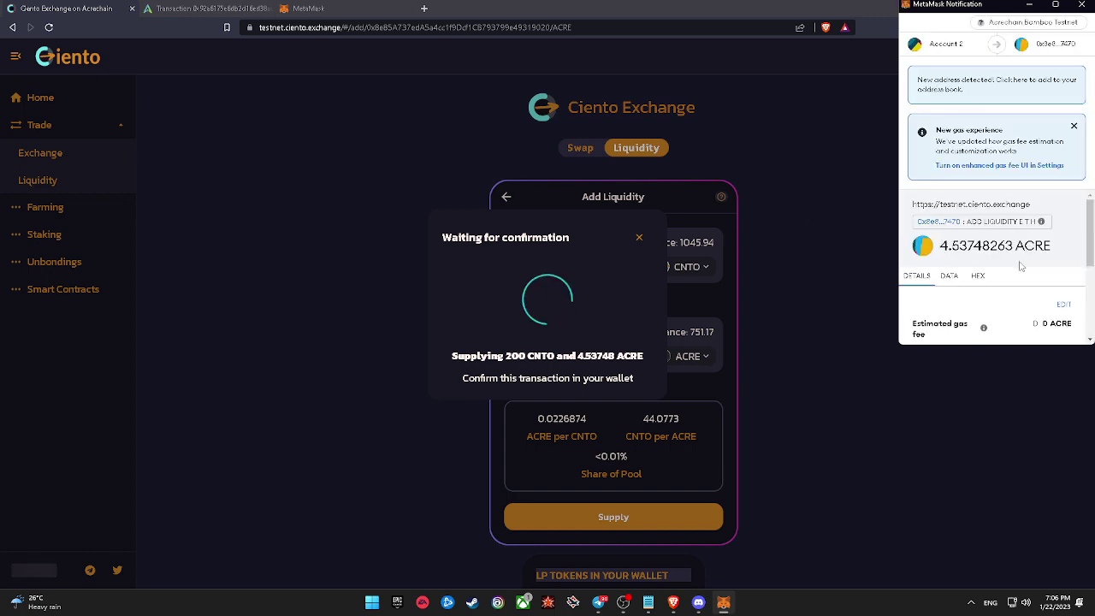
scroll(1033, 313, down, 5)
click(1035, 320)
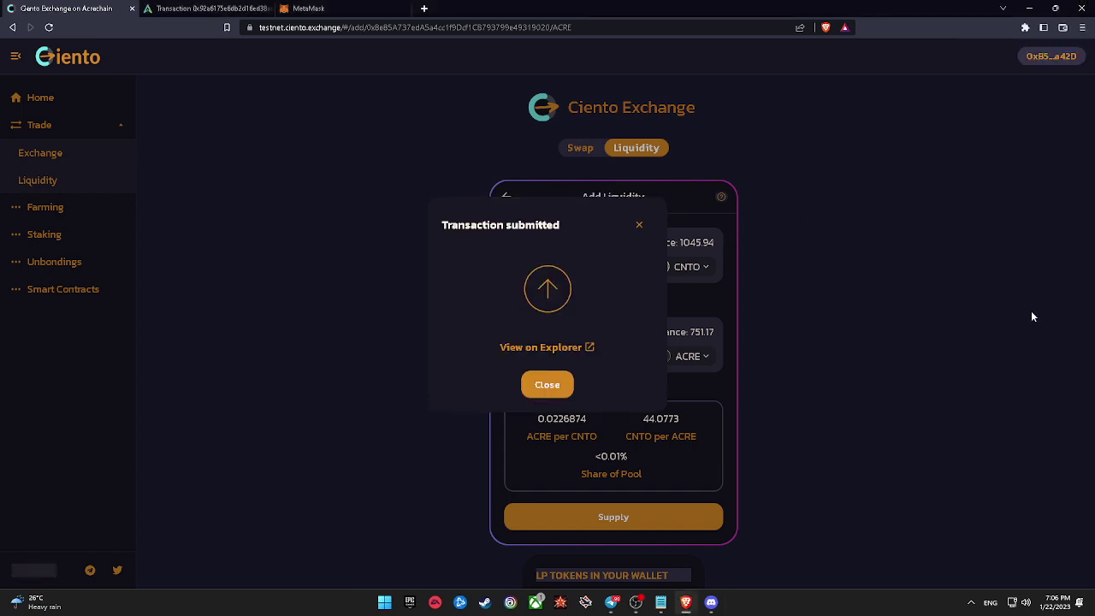
click(543, 384)
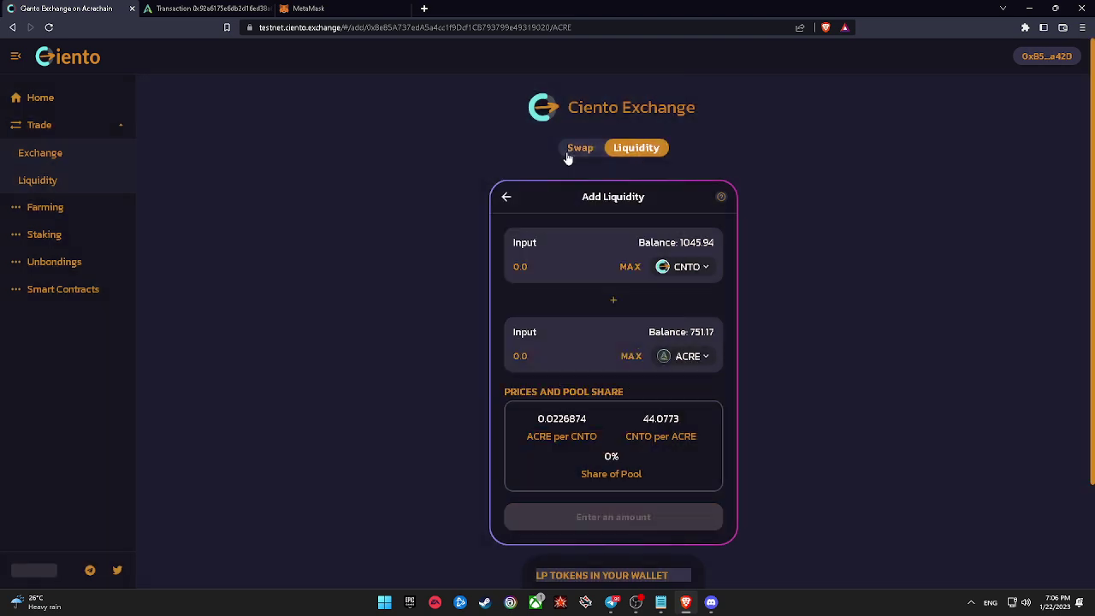
Import the ACRE and CNTO pool into the liquidity overview and return to the list of positions.
click(81, 179)
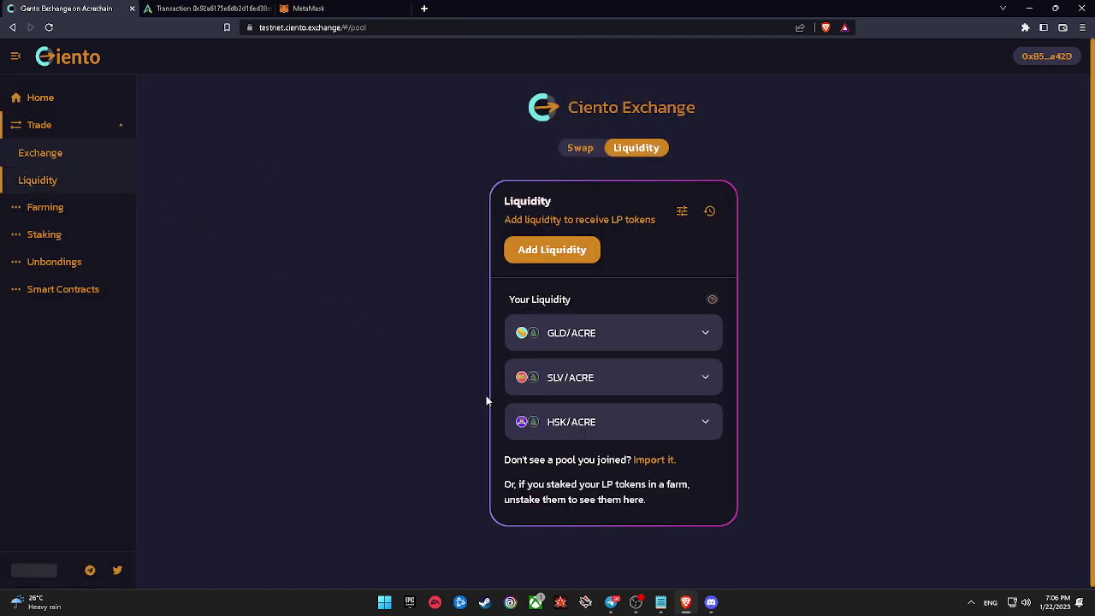
click(655, 457)
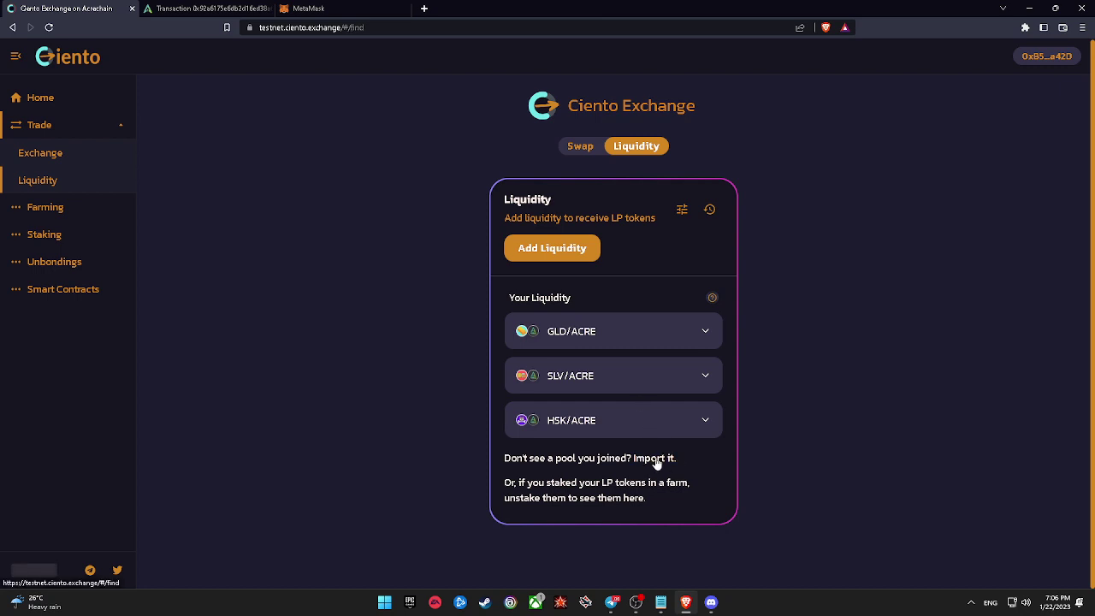
click(641, 292)
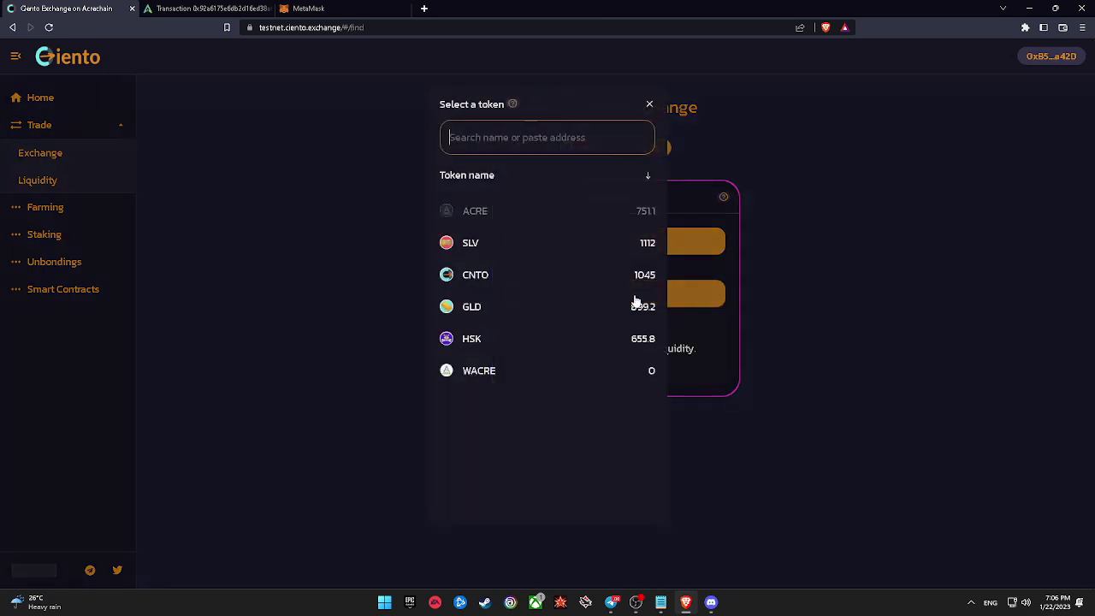
click(553, 274)
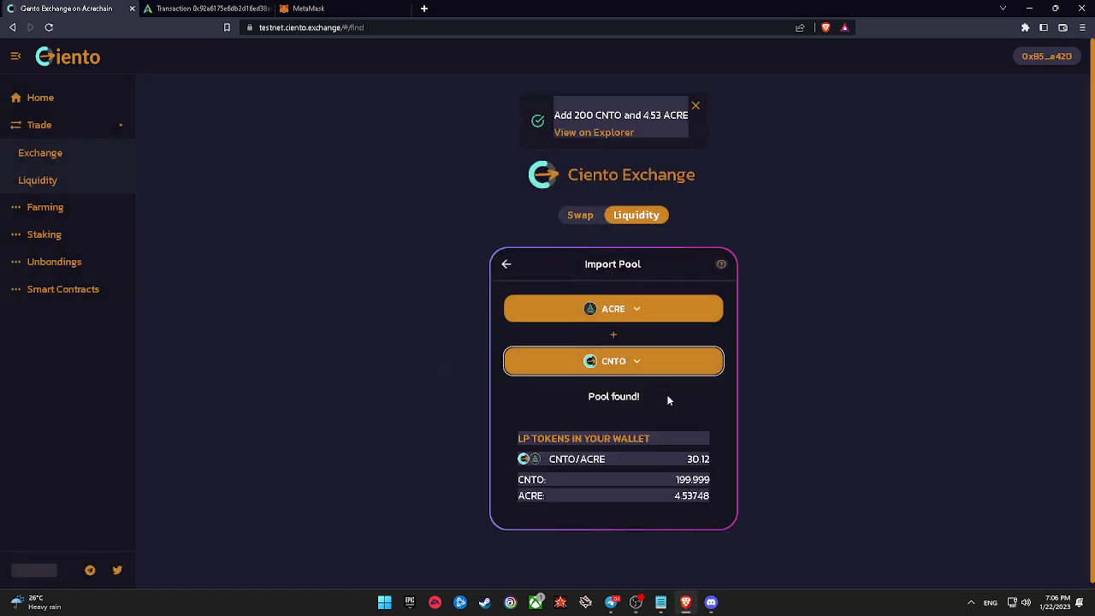
click(629, 310)
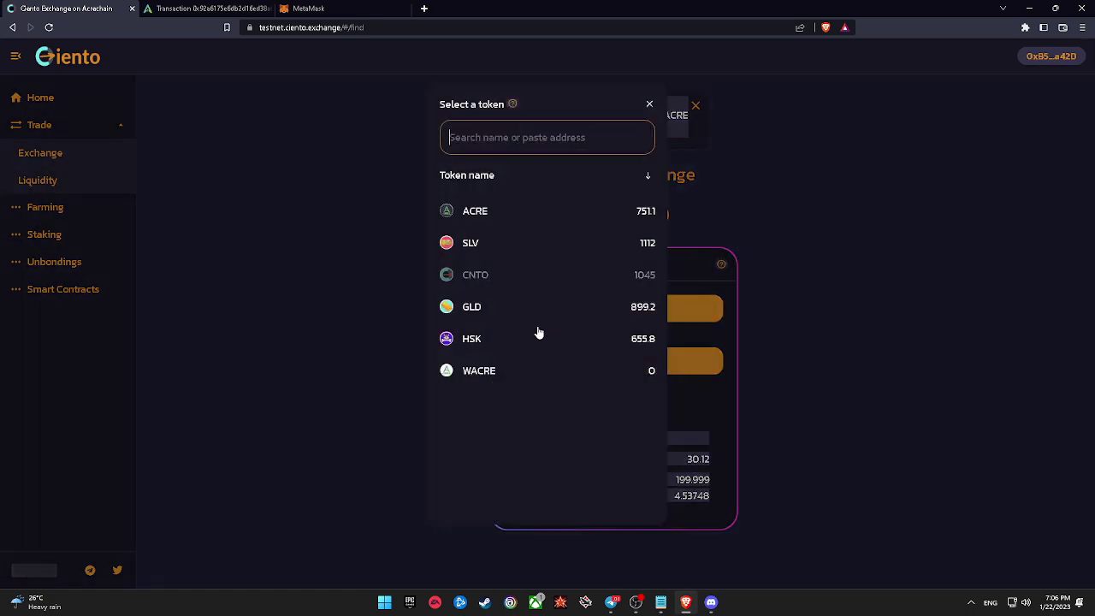
click(521, 212)
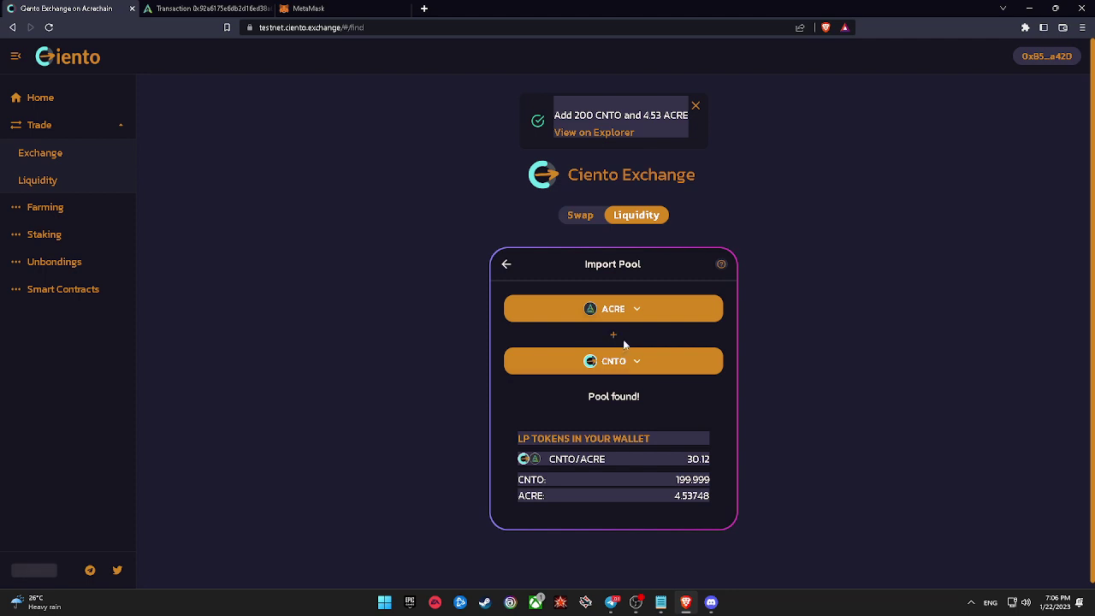
click(629, 367)
click(802, 330)
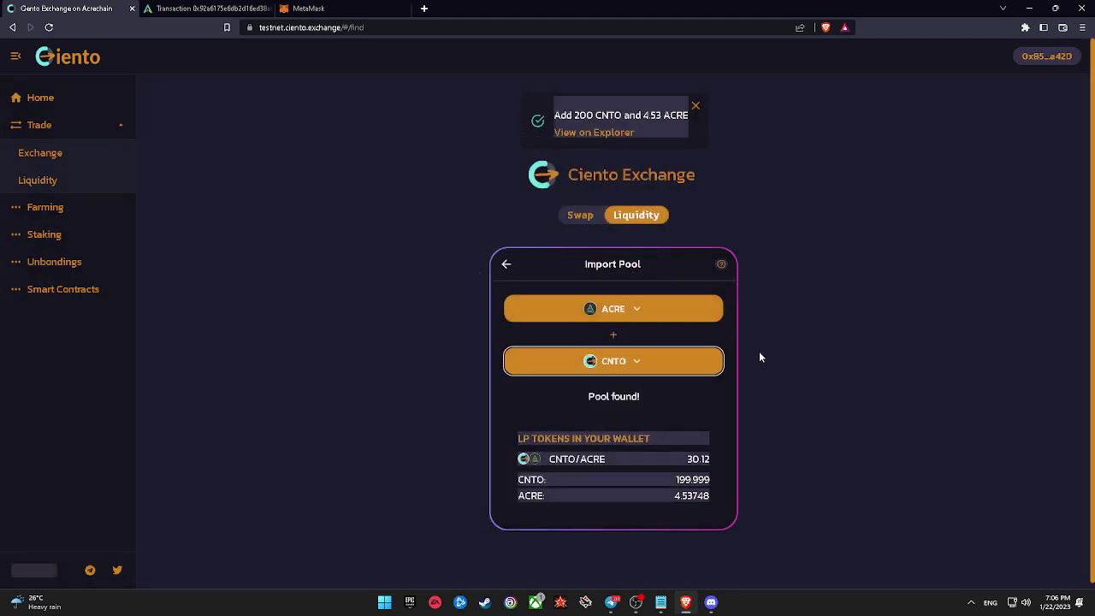
click(505, 258)
scroll(659, 432, down, 1)
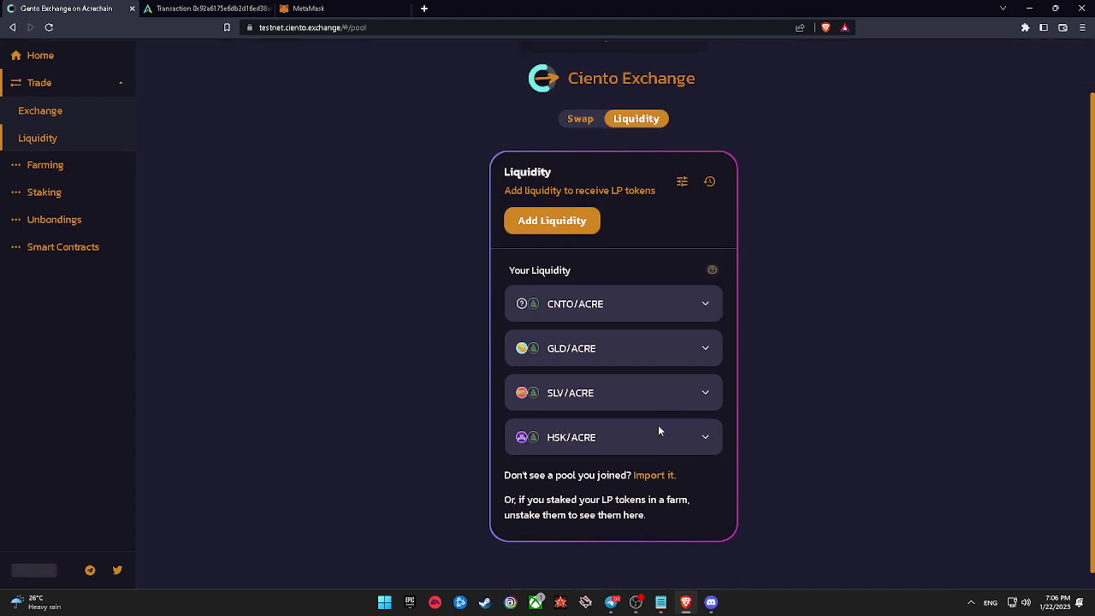
Enter the maximum 30.122 LP tokens for staking in the CNTO-ACRE farm and approve CNT-LP access in MetaMask.
click(40, 165)
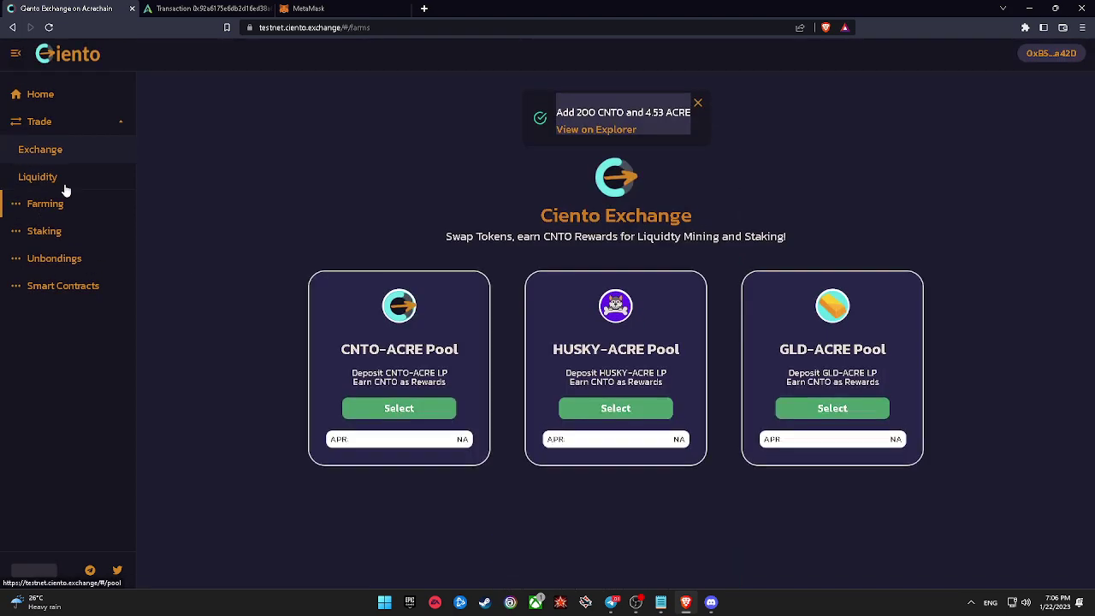
click(374, 411)
click(673, 372)
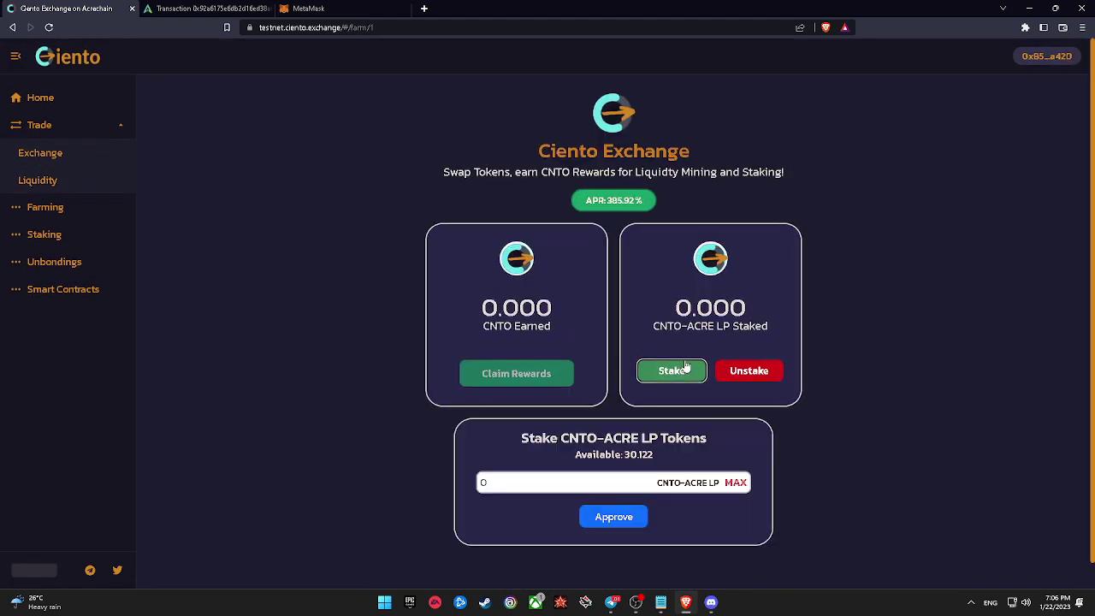
click(680, 376)
click(681, 377)
click(736, 485)
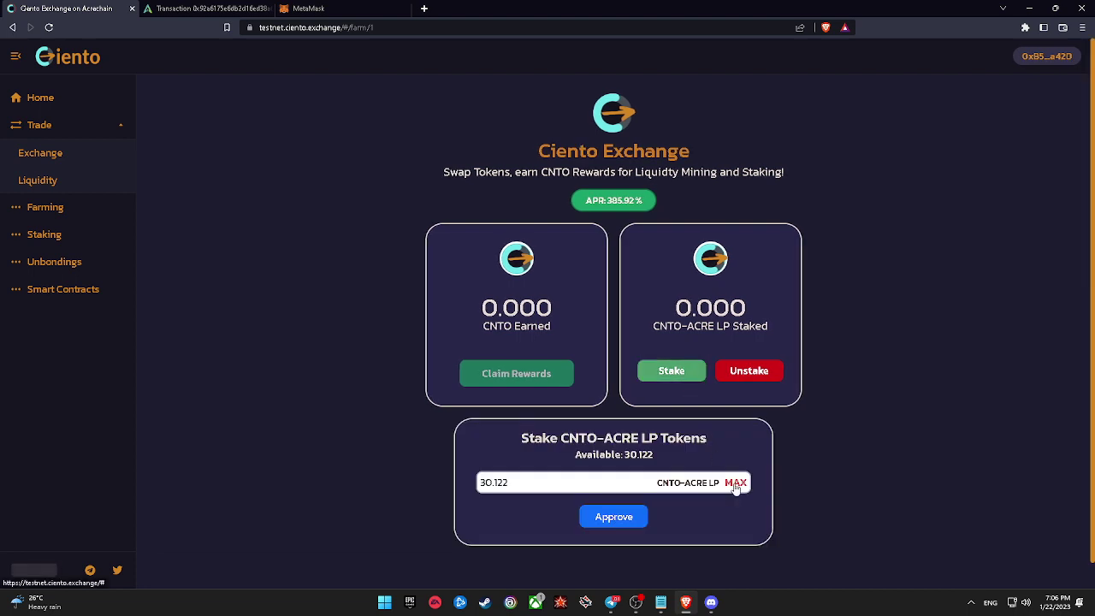
click(650, 519)
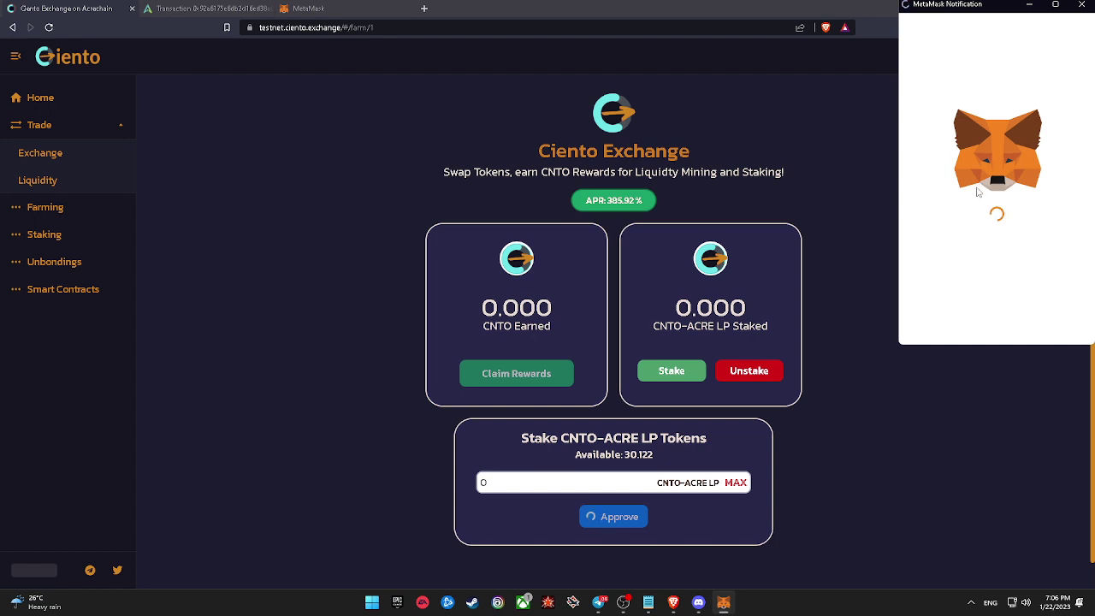
scroll(995, 224, down, 5)
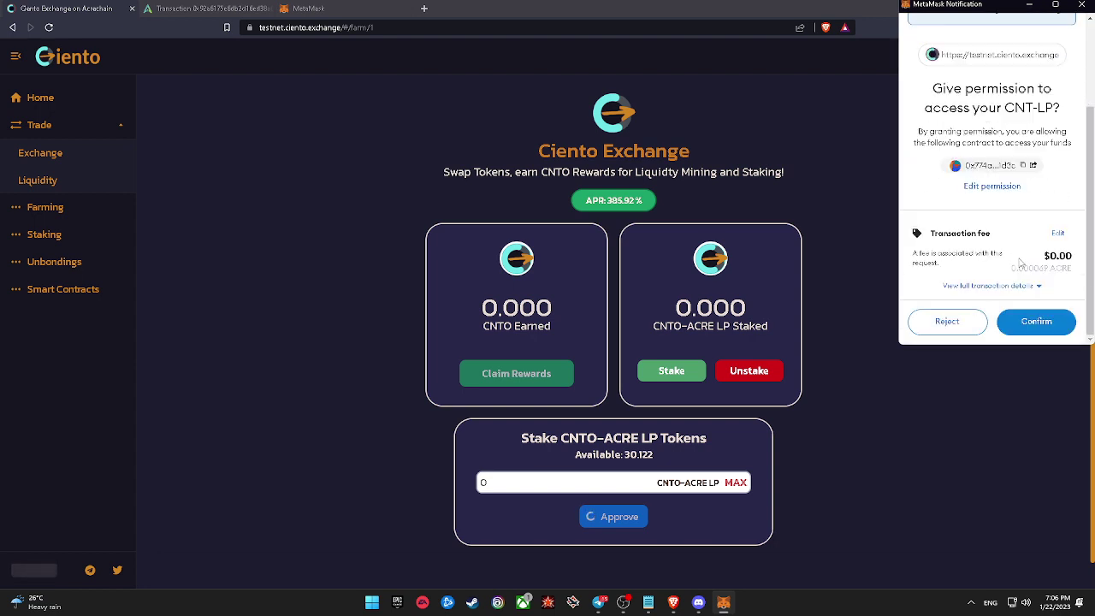
click(1051, 320)
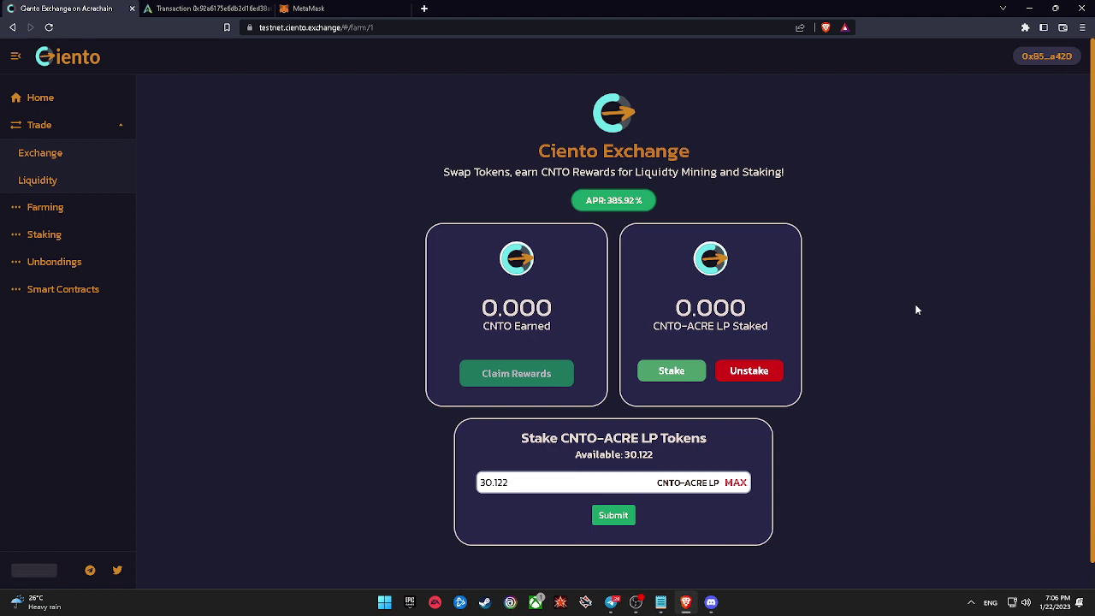
Submit the stake of 30.122 CNTO-ACRE LP tokens and confirm the deposit in MetaMask.
click(611, 518)
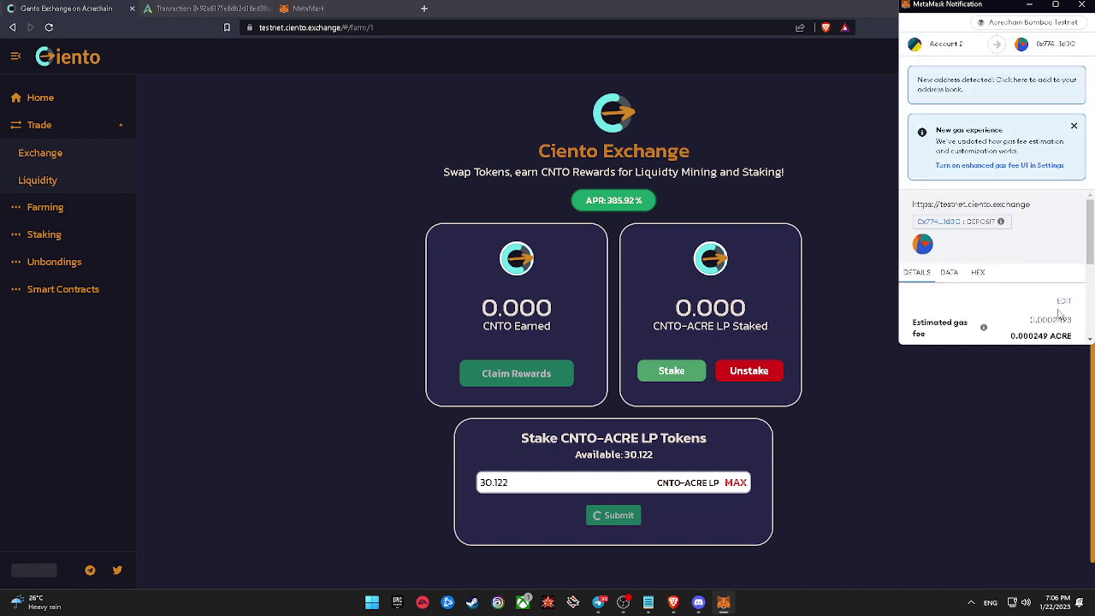
scroll(1060, 315, down, 5)
click(1045, 324)
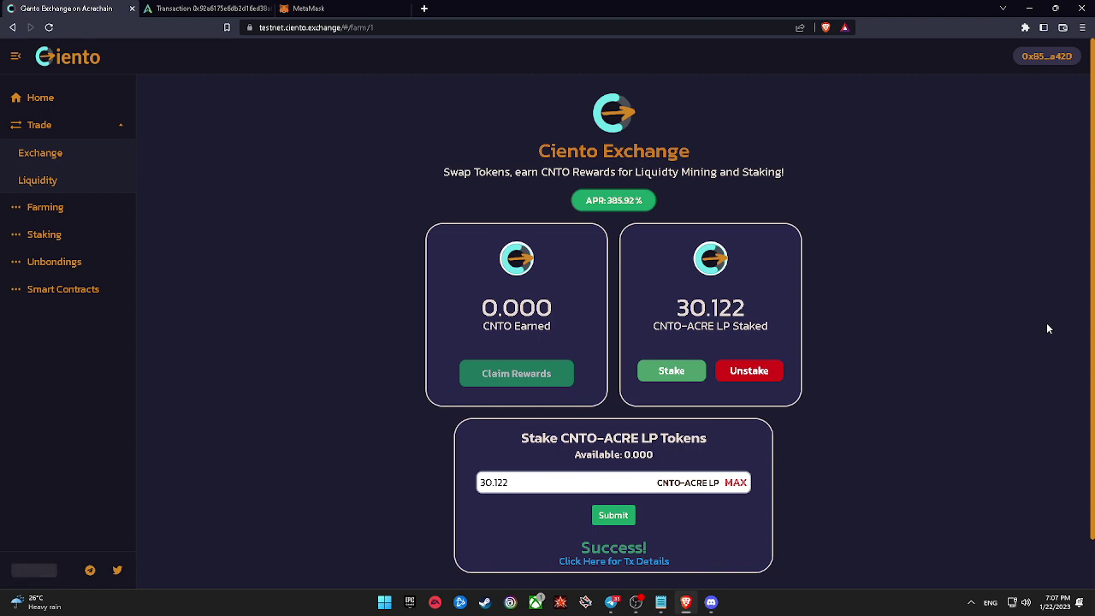
Open CNTO token staking and set the amount to stake to 100 CNTO.
click(76, 241)
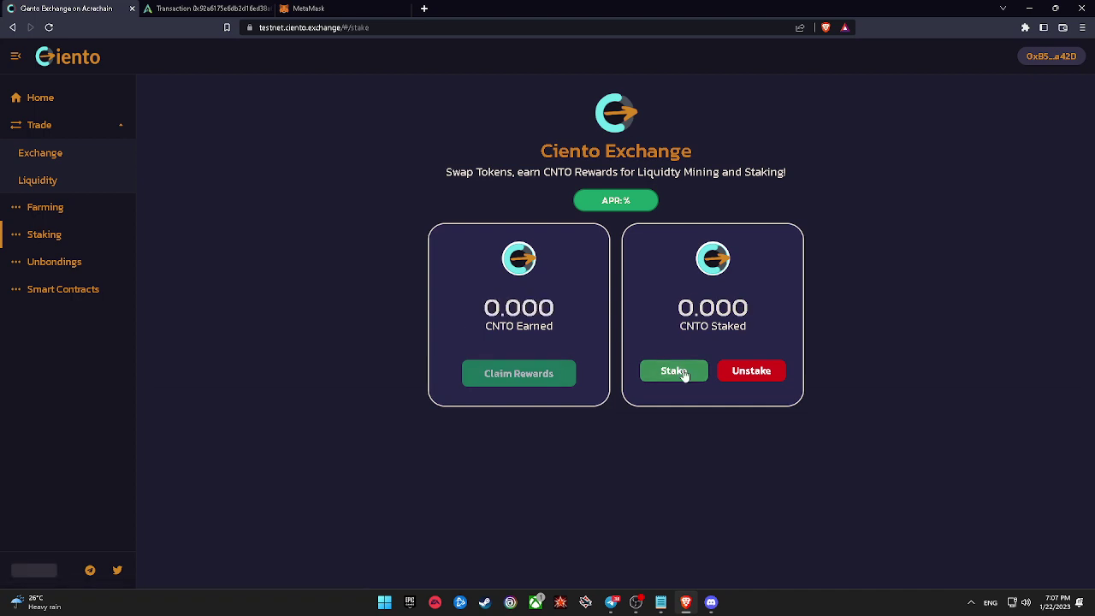
click(674, 371)
scroll(697, 420, down, 1)
click(715, 456)
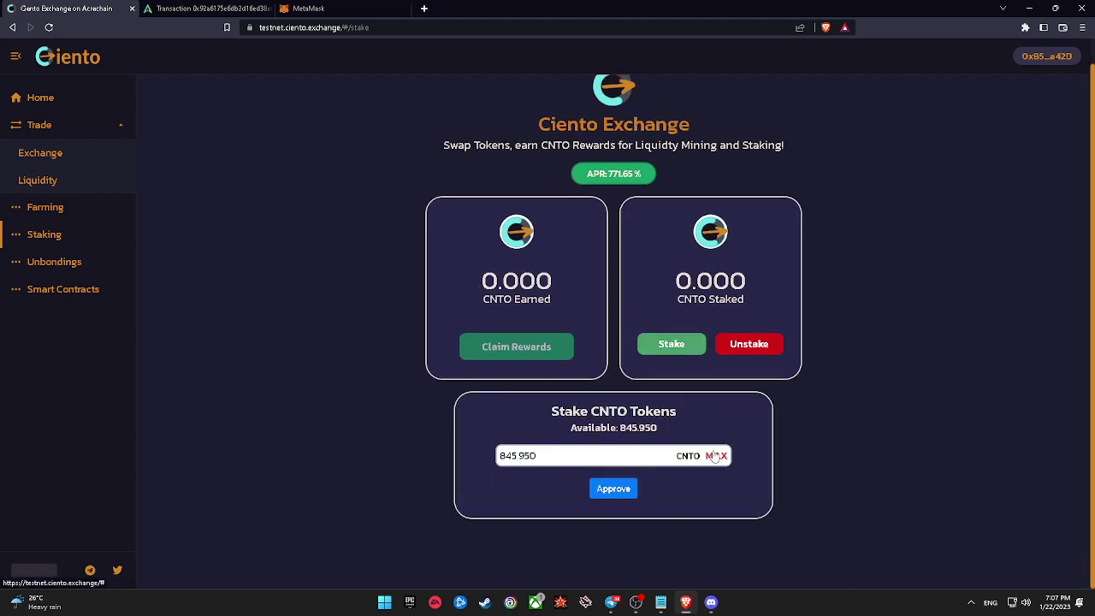
drag(587, 454, 472, 455)
key(BackSpace)
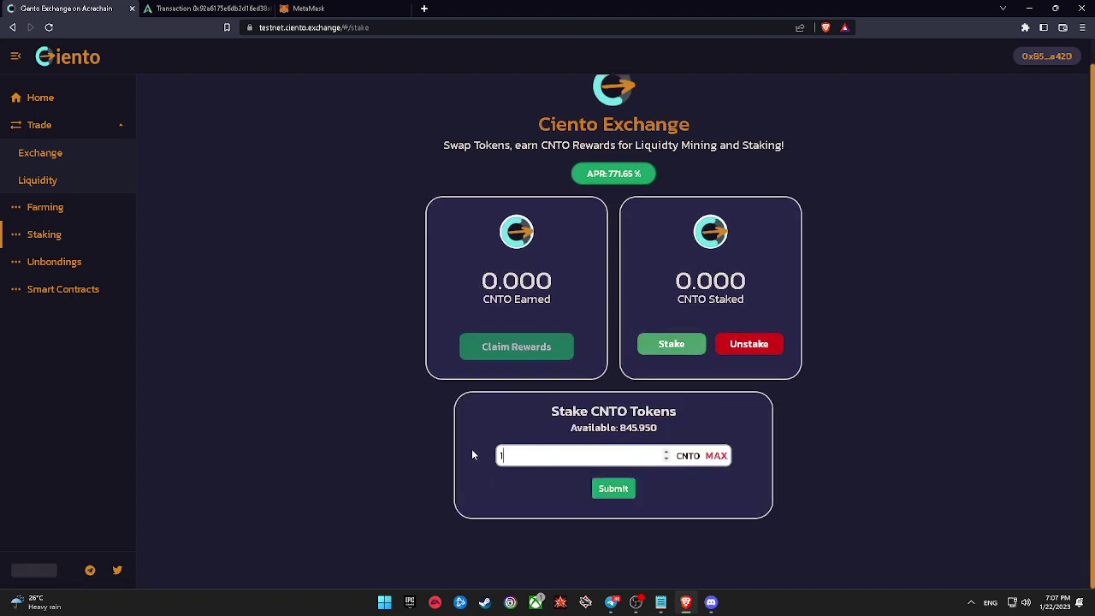
text(100)
Approve CNTO spending and submit the 100 CNTO stake, confirming both transactions in MetaMask.
click(631, 501)
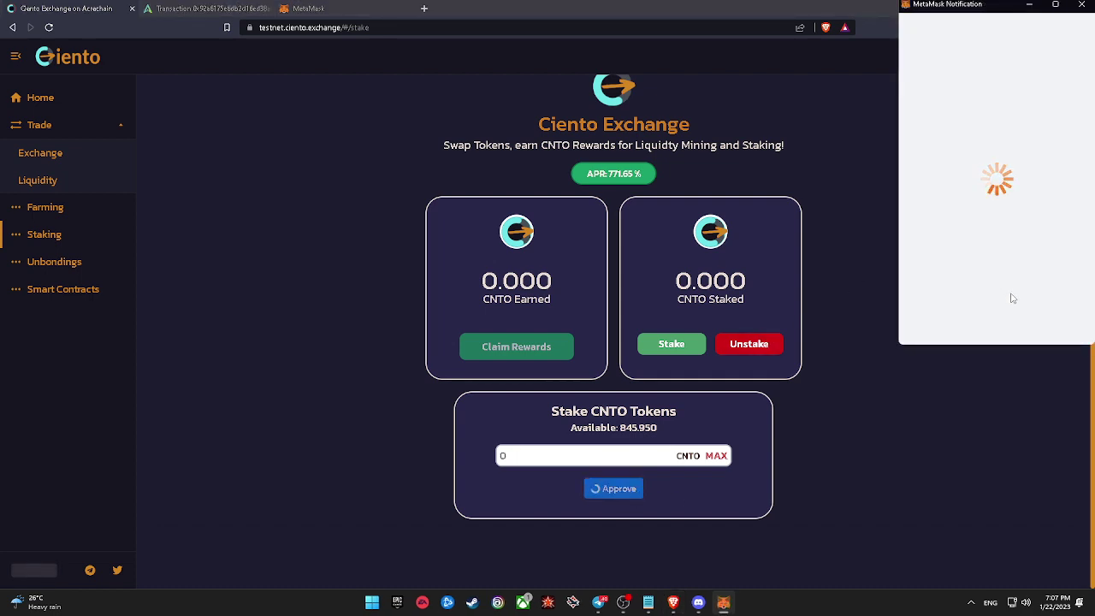
scroll(1014, 304, down, 2)
click(1035, 326)
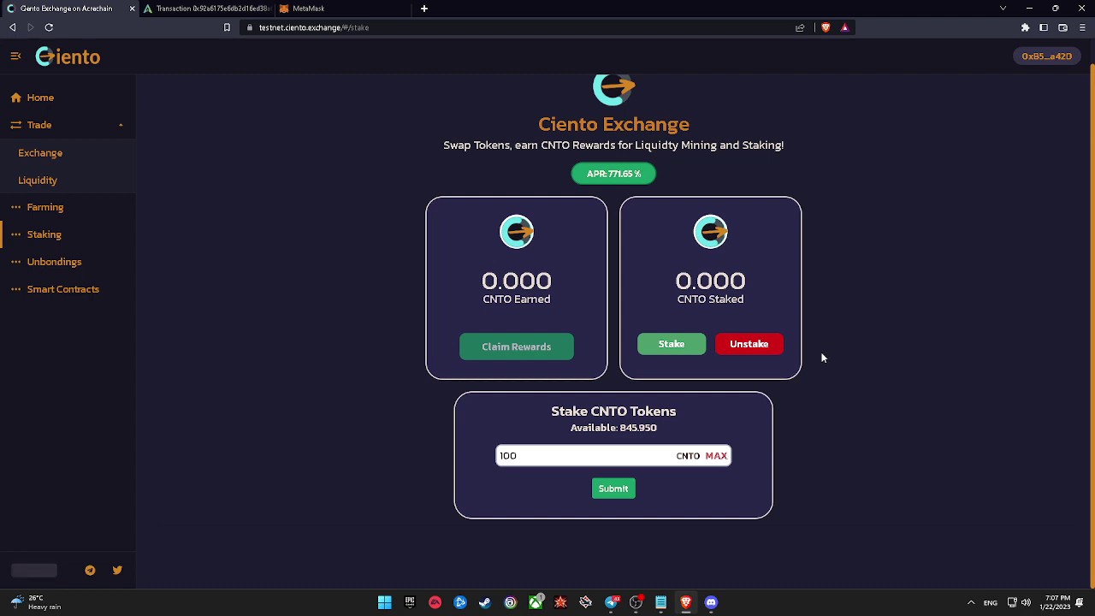
click(627, 488)
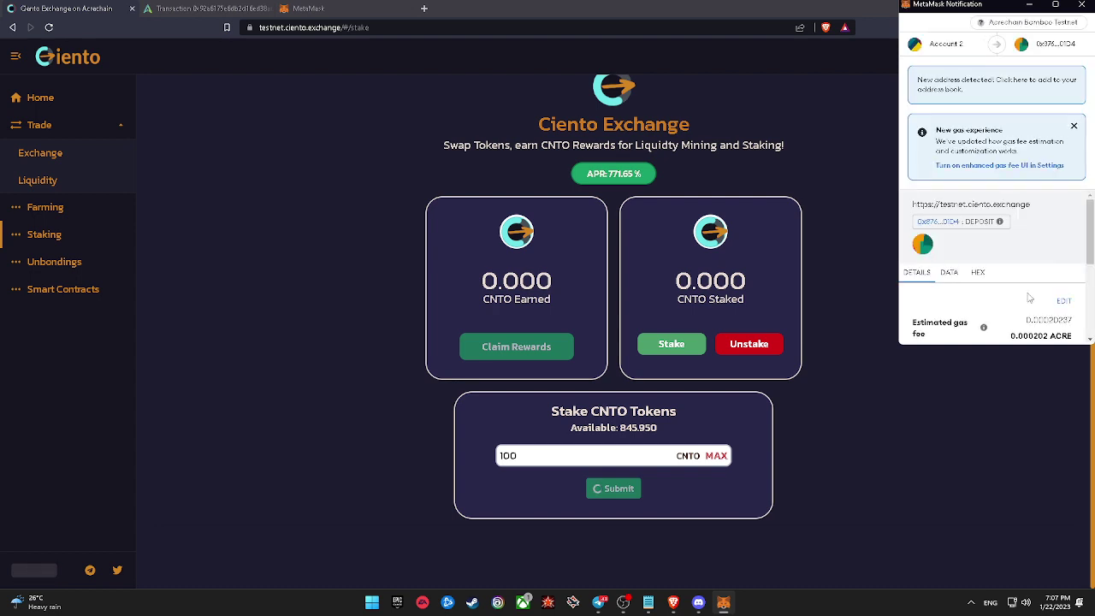
scroll(1030, 300, down, 2)
click(1036, 320)
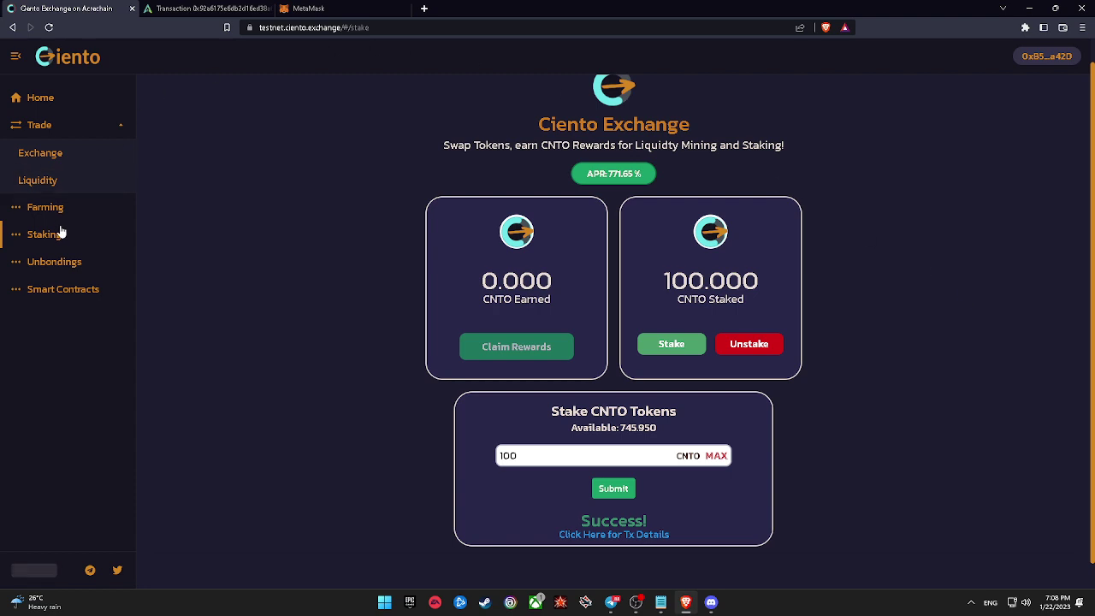
Open the unbondings list and turn Brave Shields down for testnet.ciento.exchange.
click(83, 268)
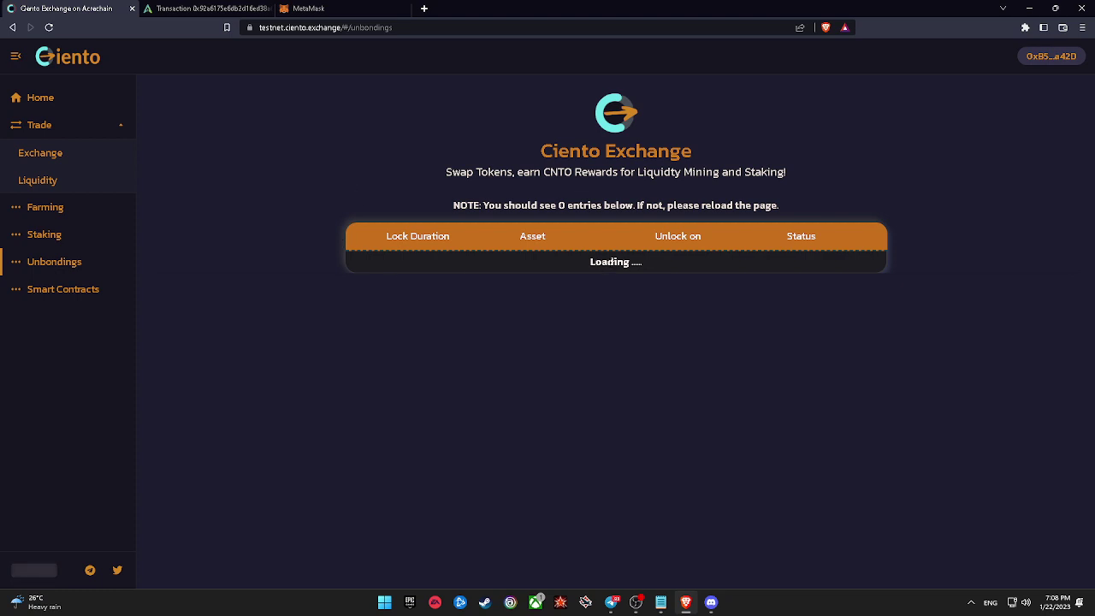
click(826, 27)
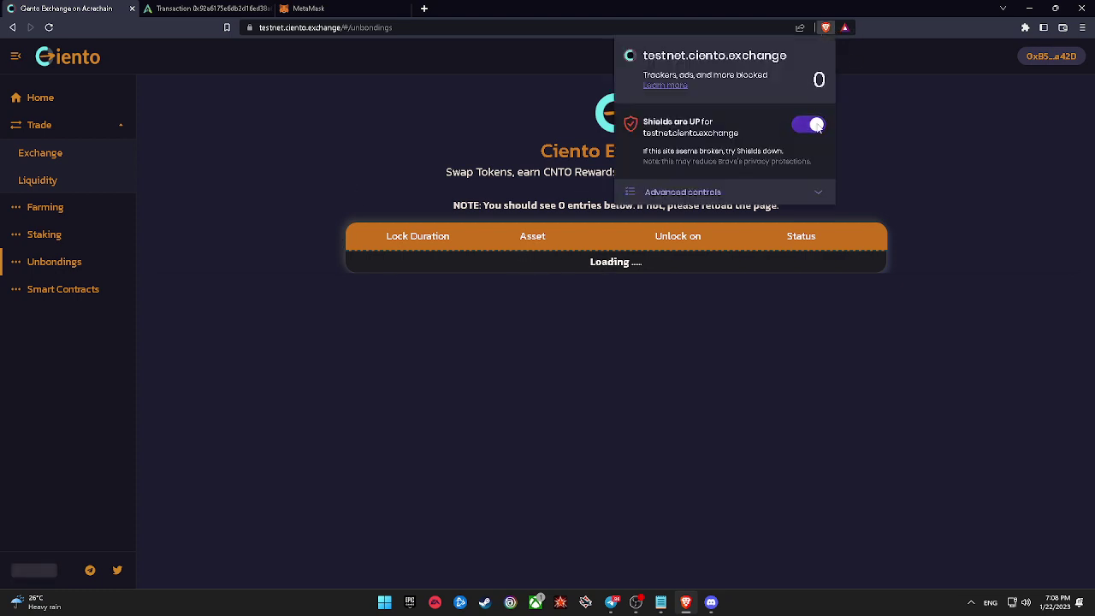
click(804, 125)
click(839, 162)
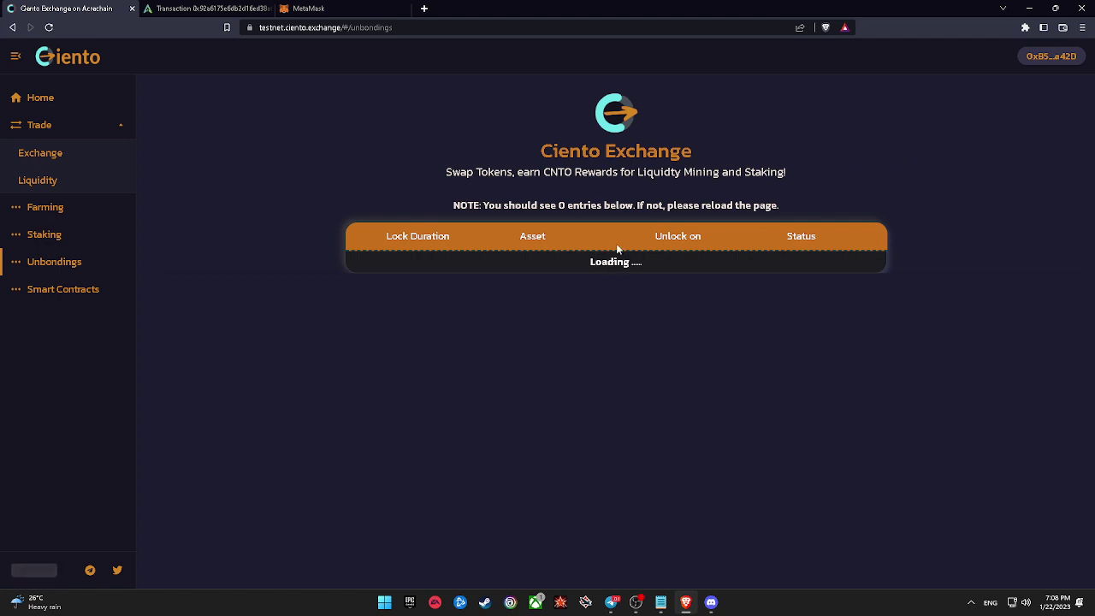
Look over the farming, staking, liquidity and exchange pages again and return to the home page.
click(58, 289)
click(67, 213)
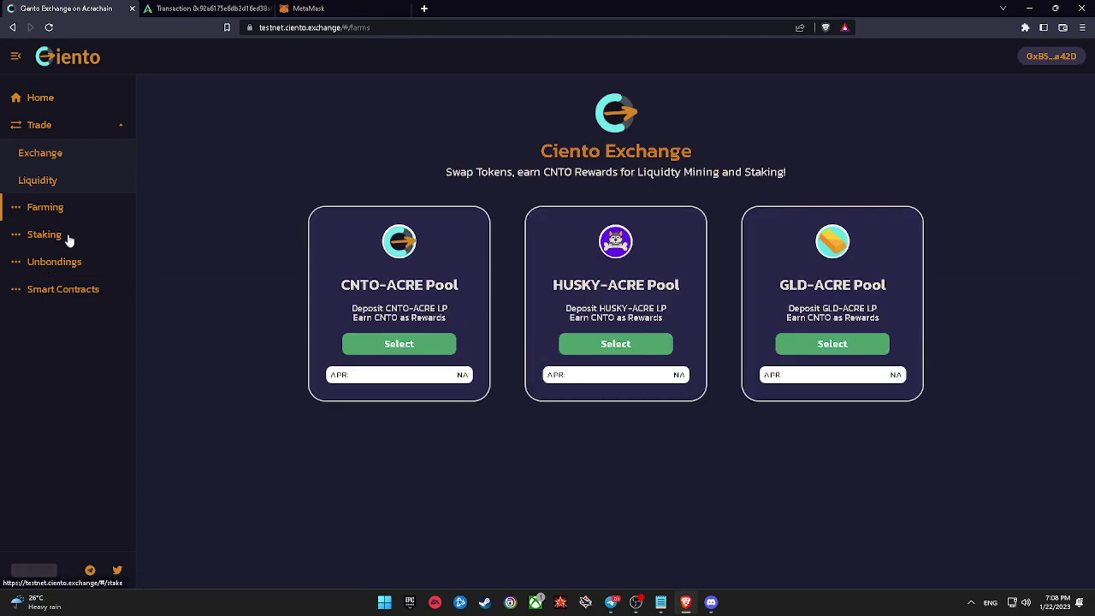
click(69, 233)
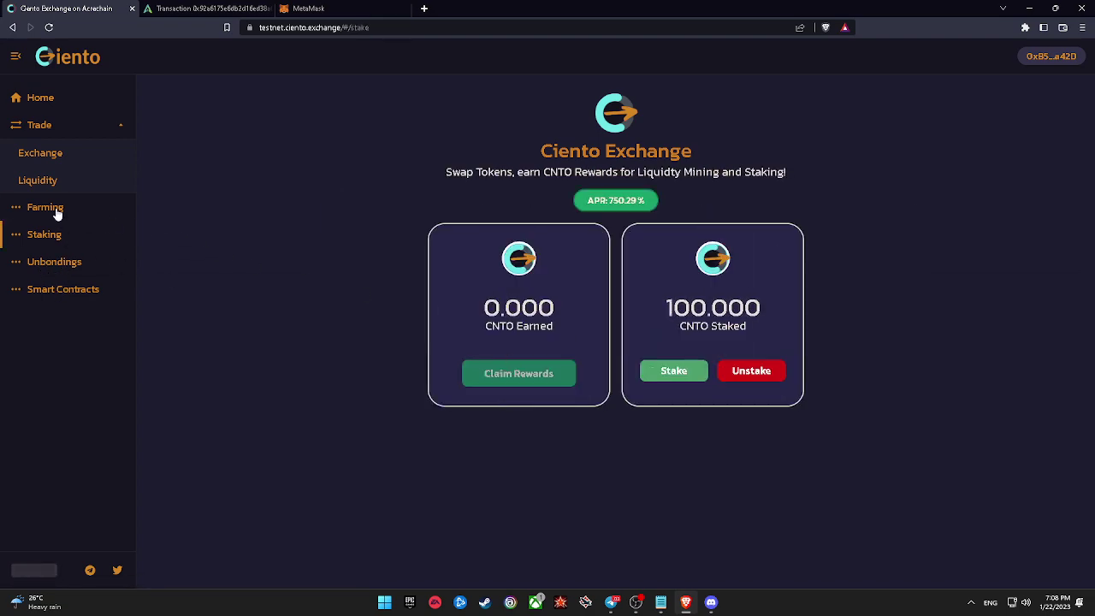
click(57, 212)
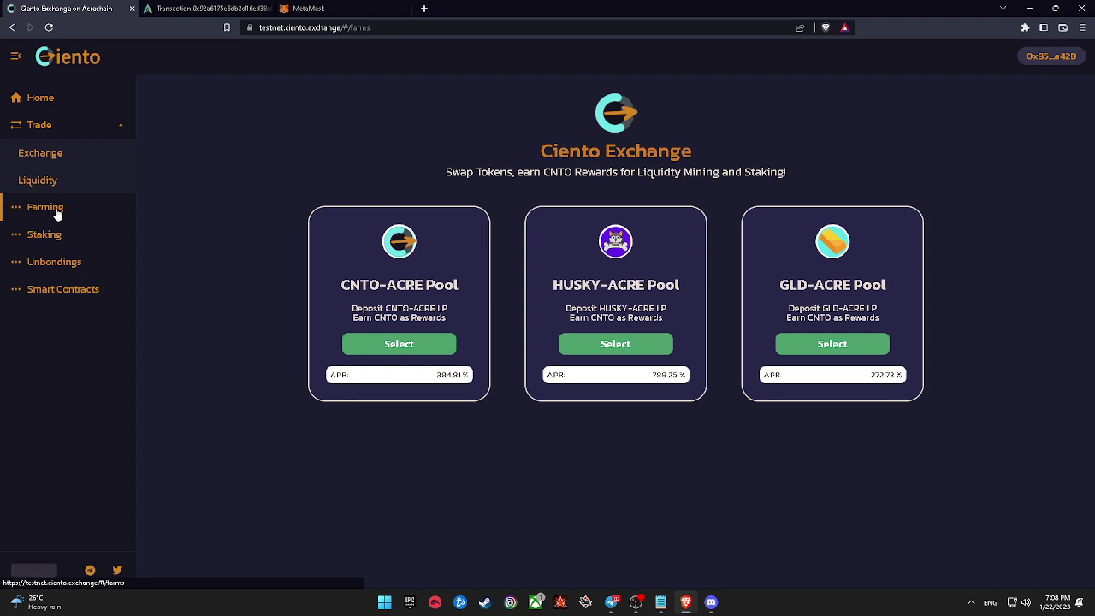
click(45, 182)
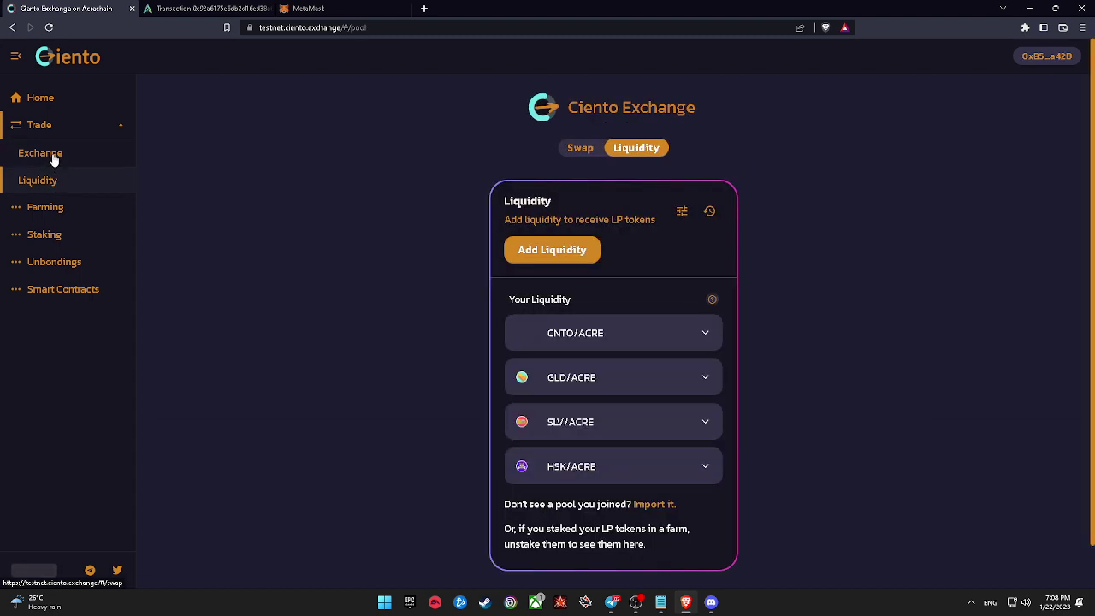
click(53, 159)
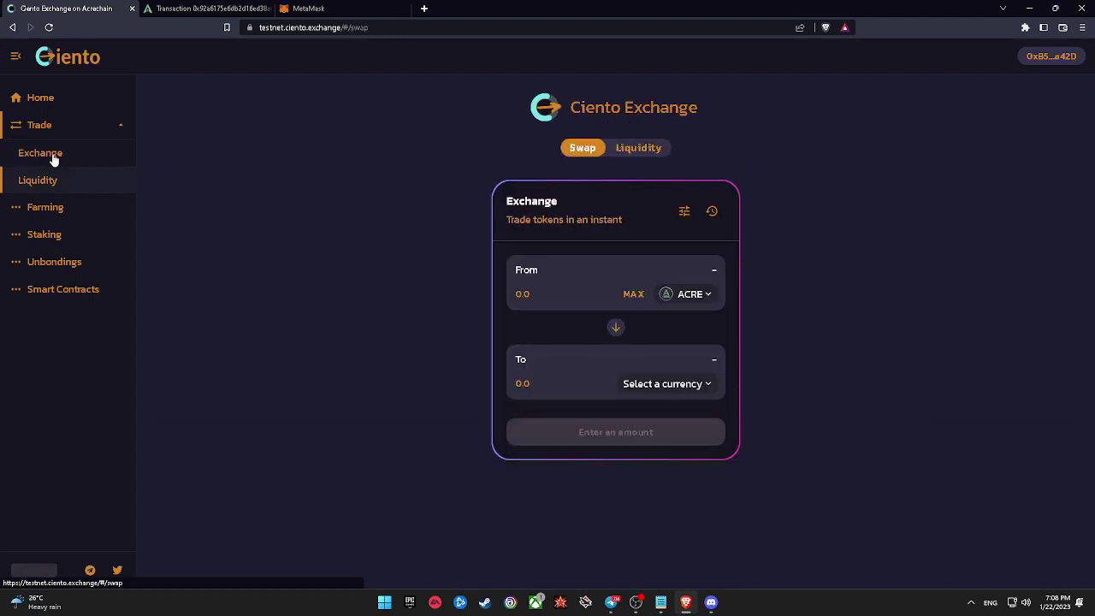
click(48, 125)
click(51, 102)
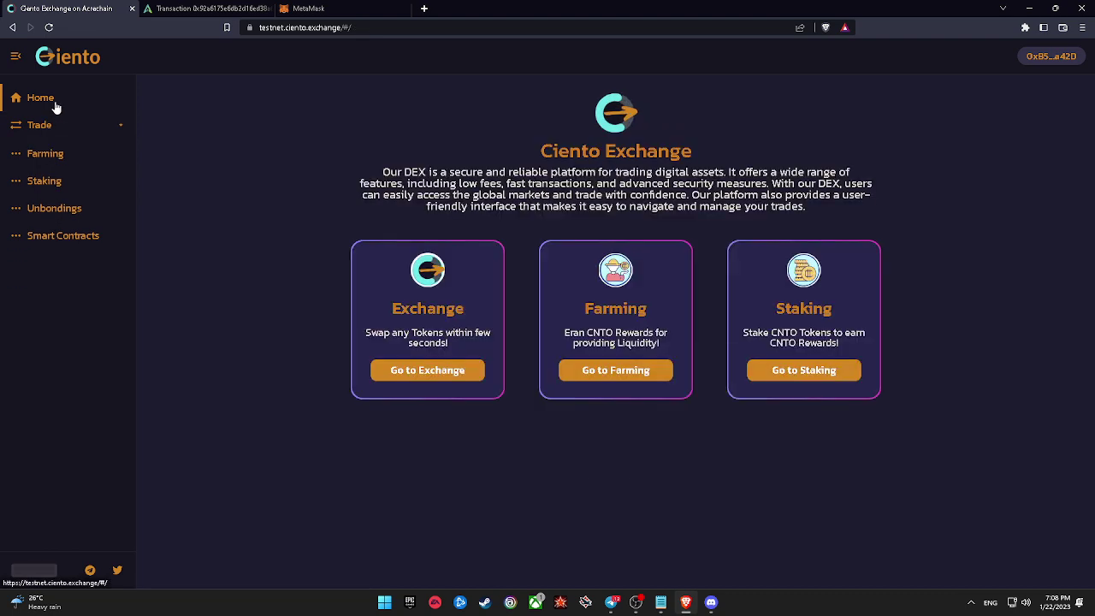